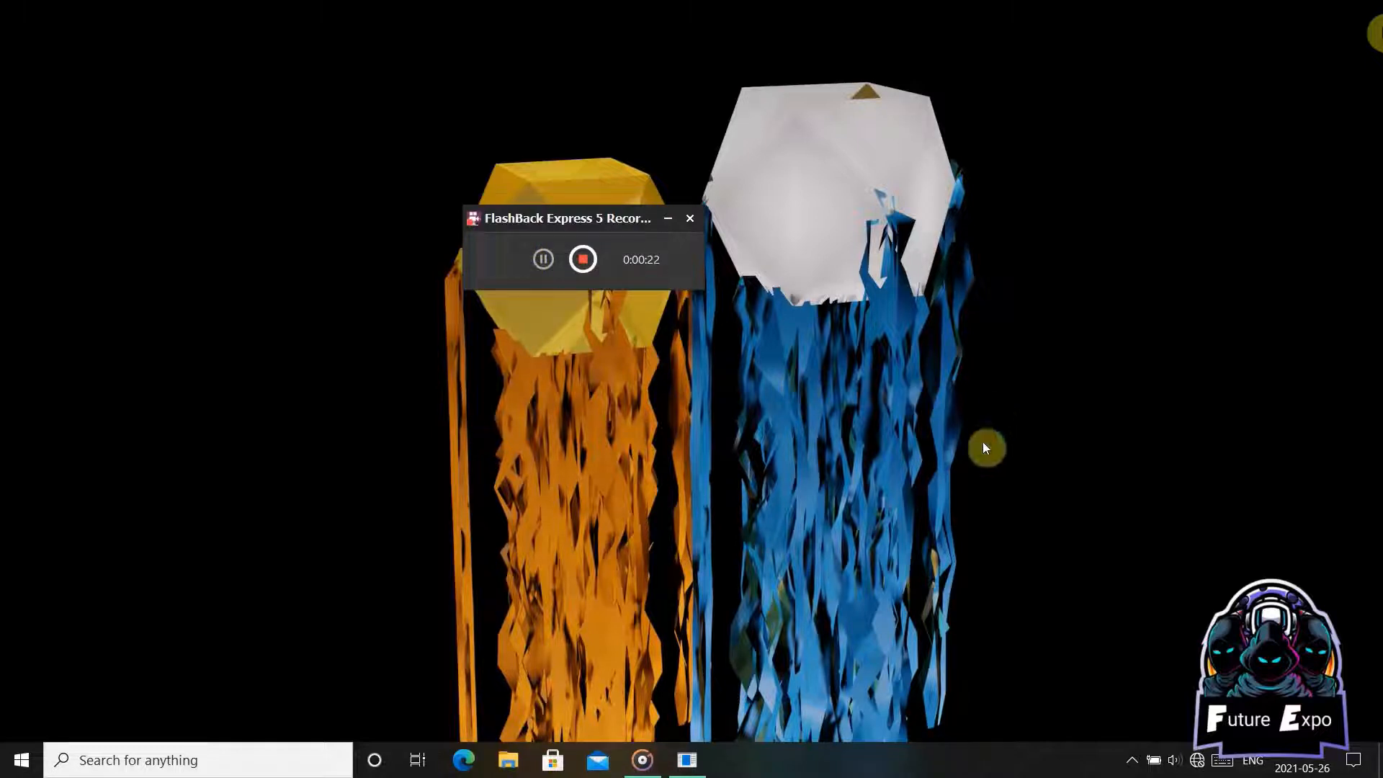
Step: Search Windows for "vdeo" to find the Video Editor app
click(189, 764)
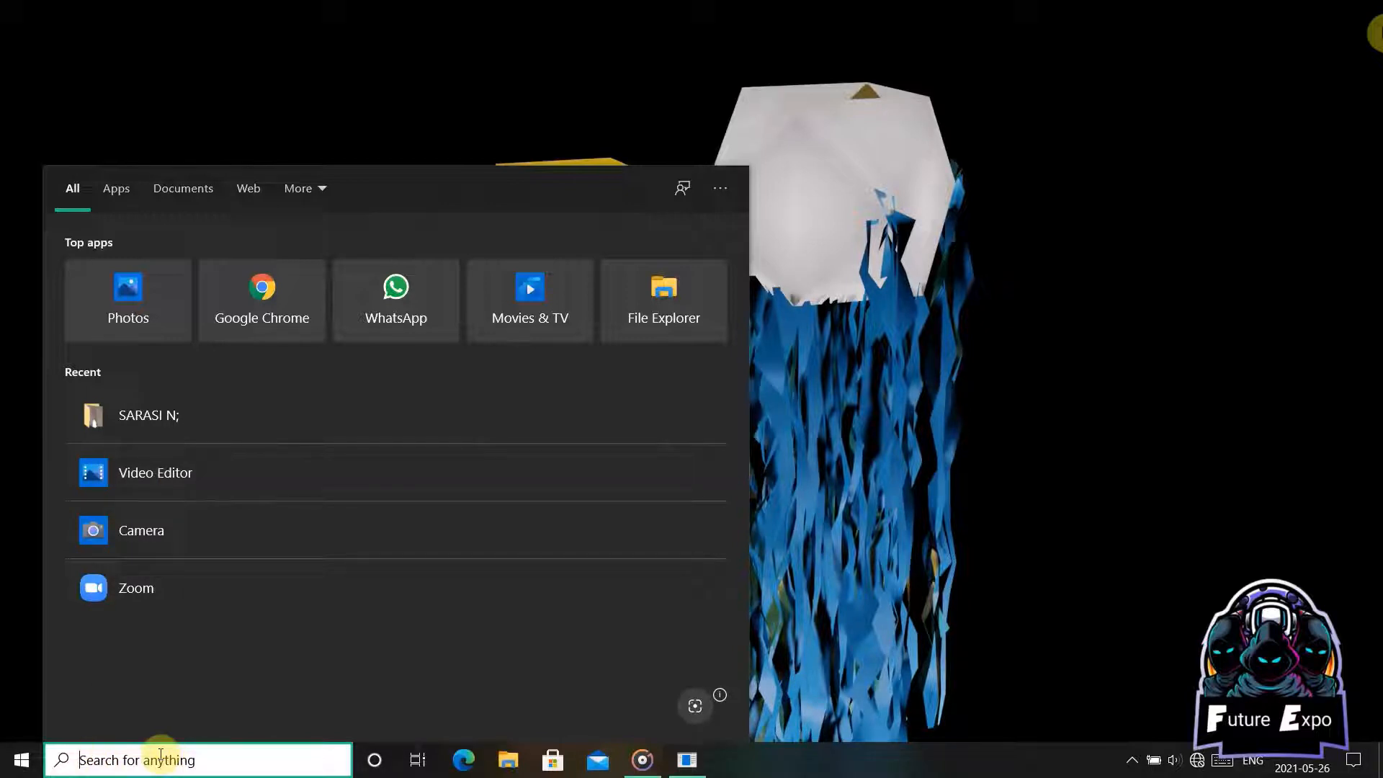
text(vdeo)
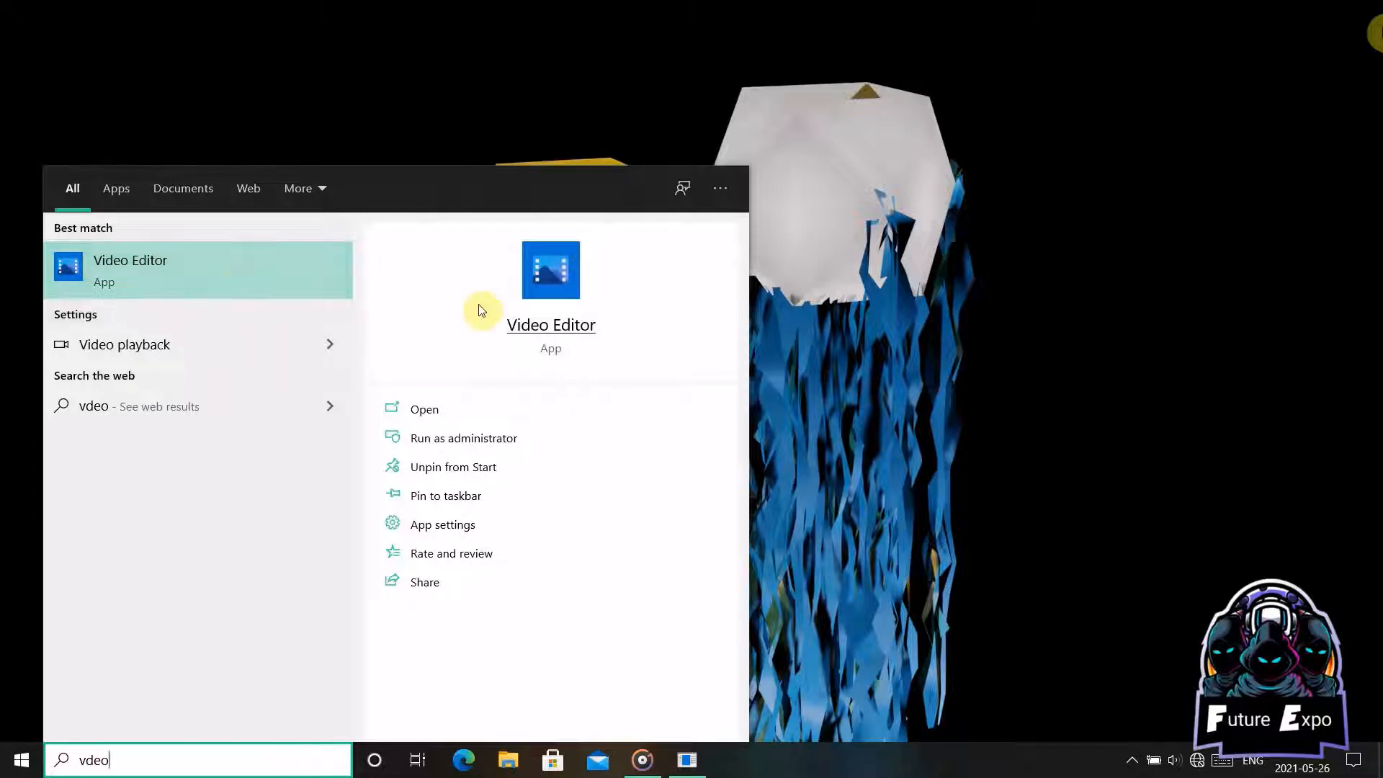
click(1189, 326)
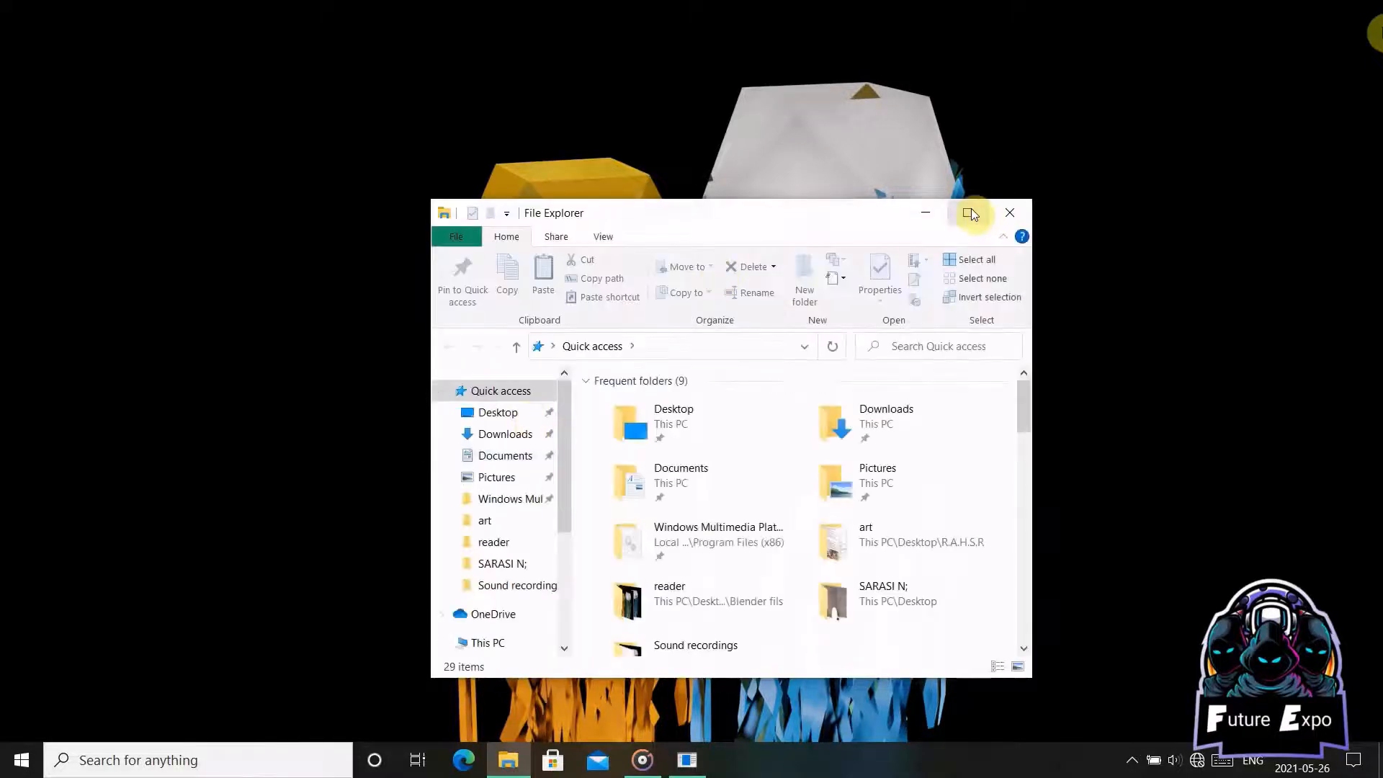
Step: View the system properties of This PC from File Explorer, and close both windows
click(968, 211)
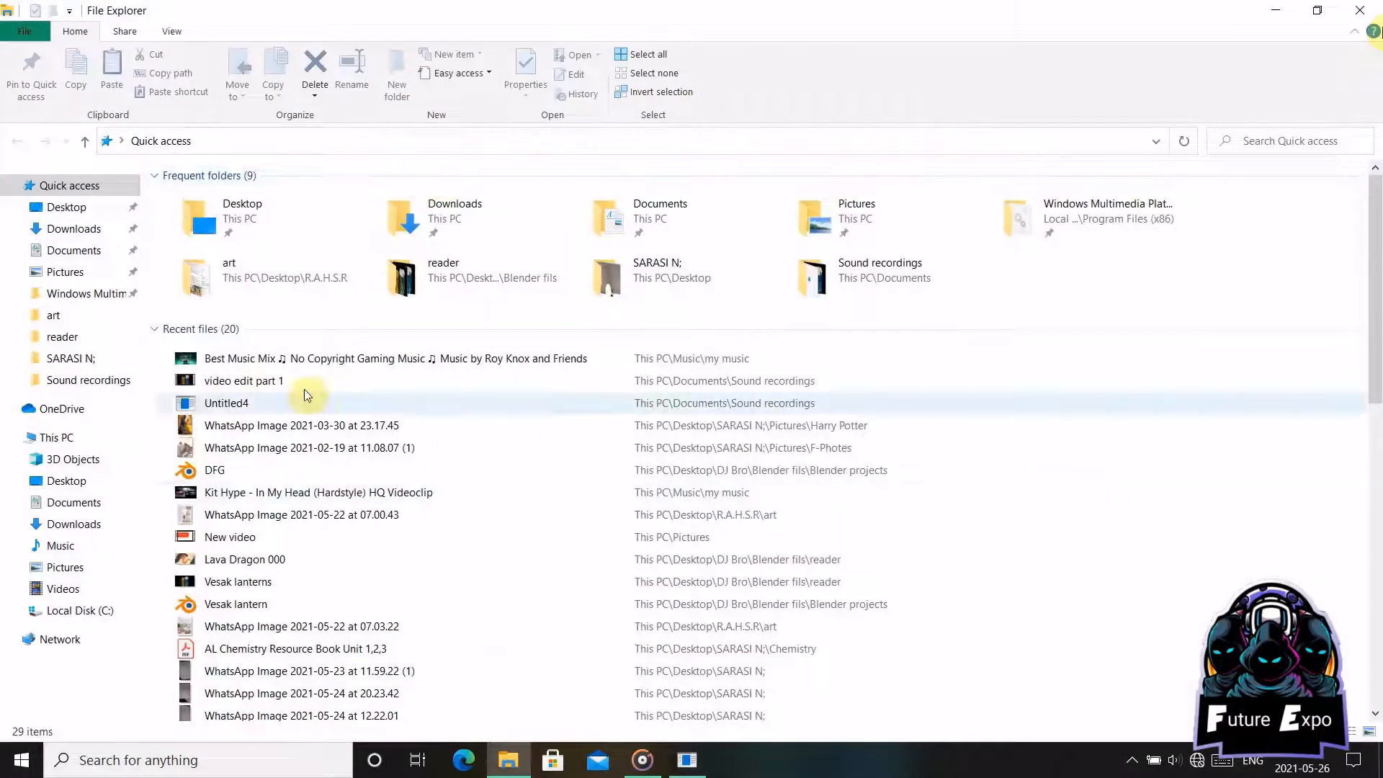
click(61, 441)
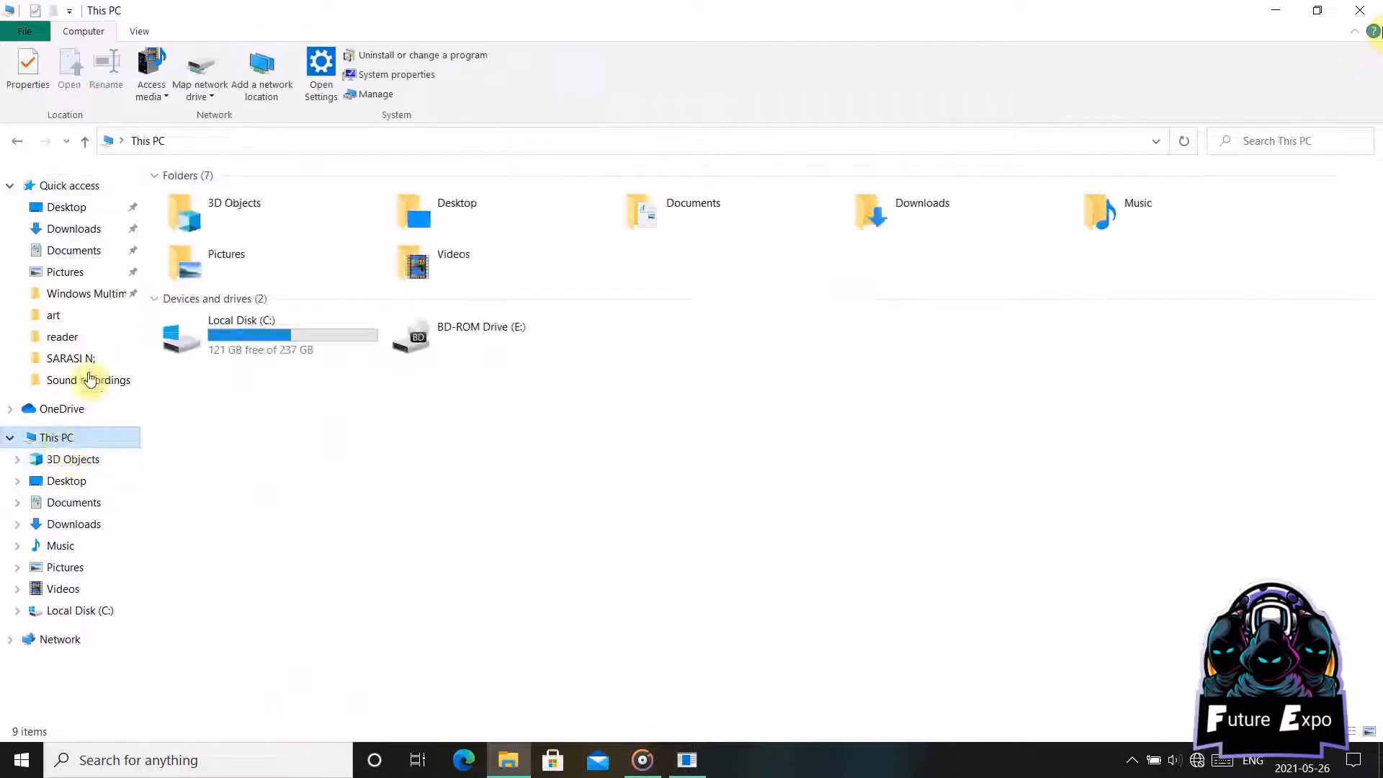
right_click(403, 580)
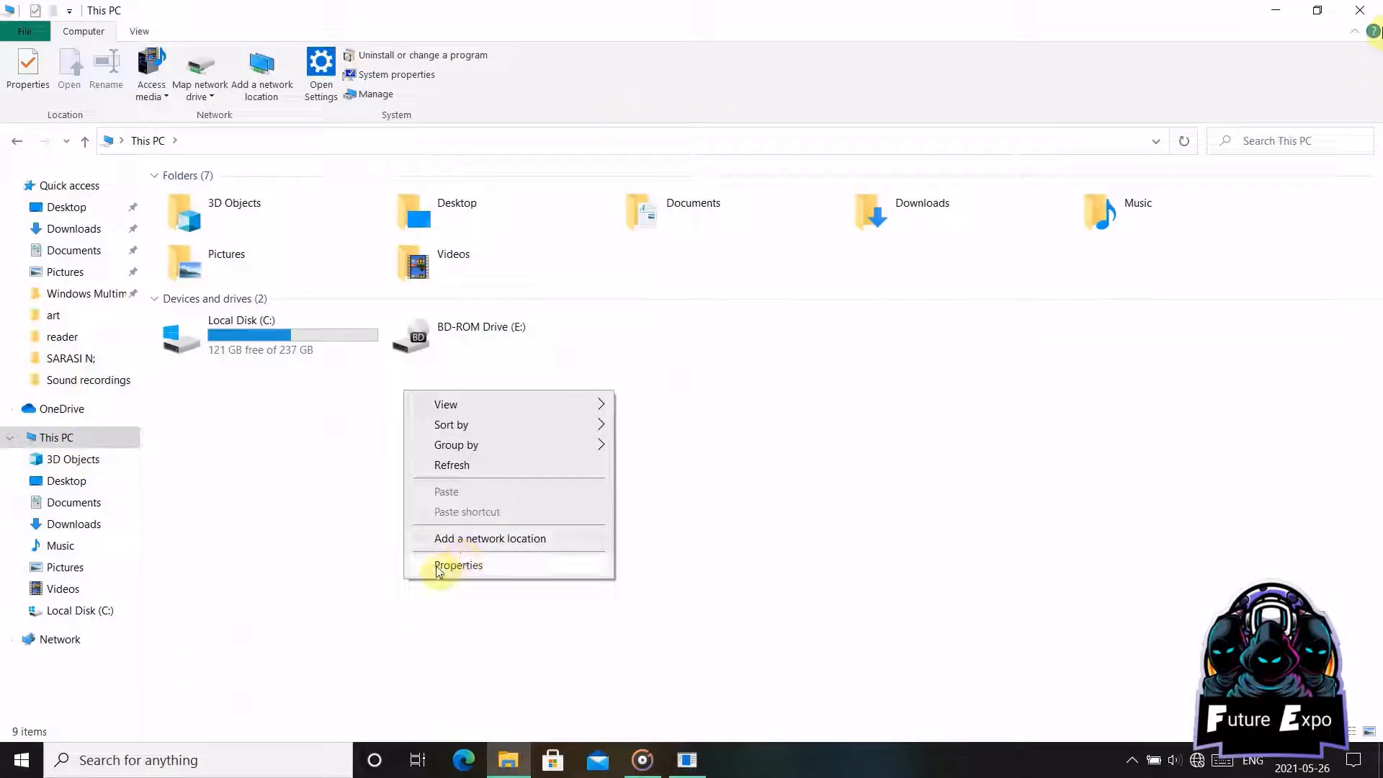
click(499, 566)
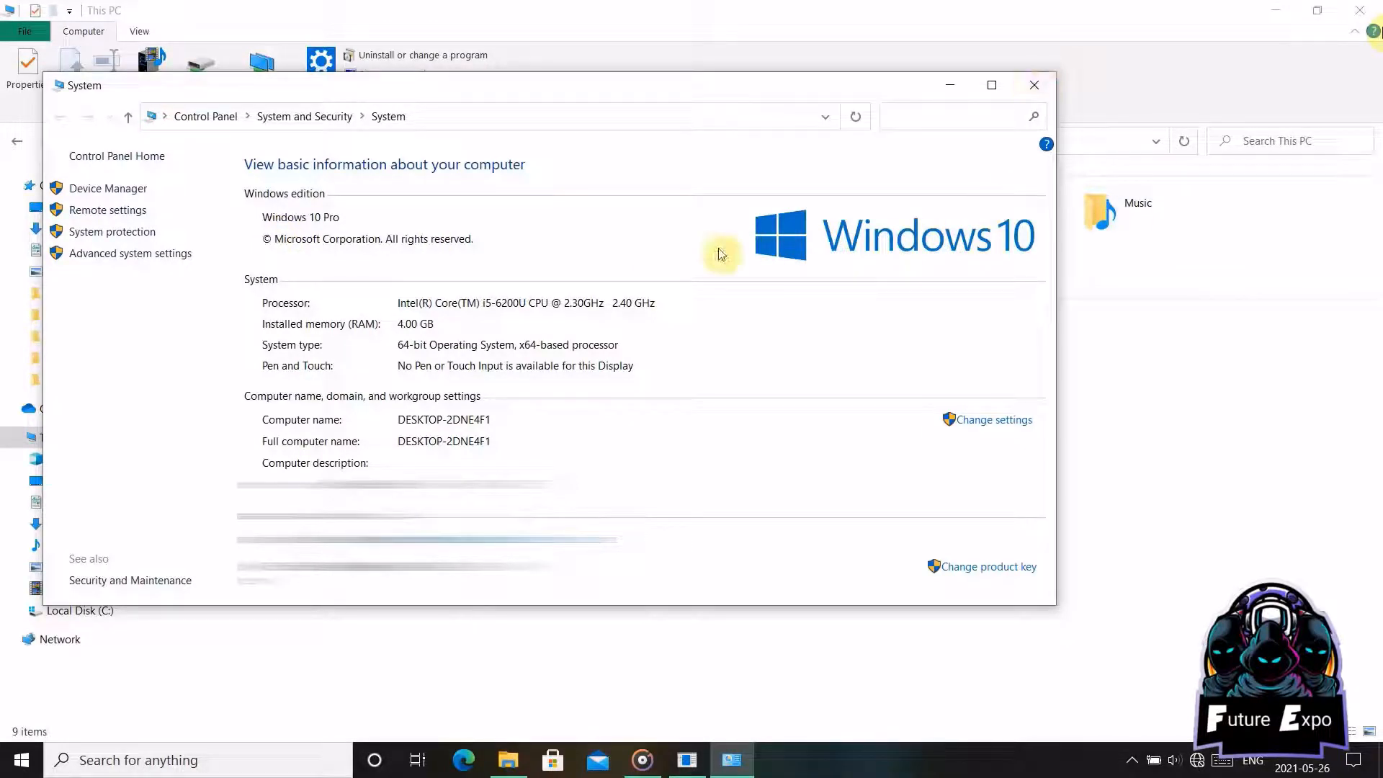
click(1035, 85)
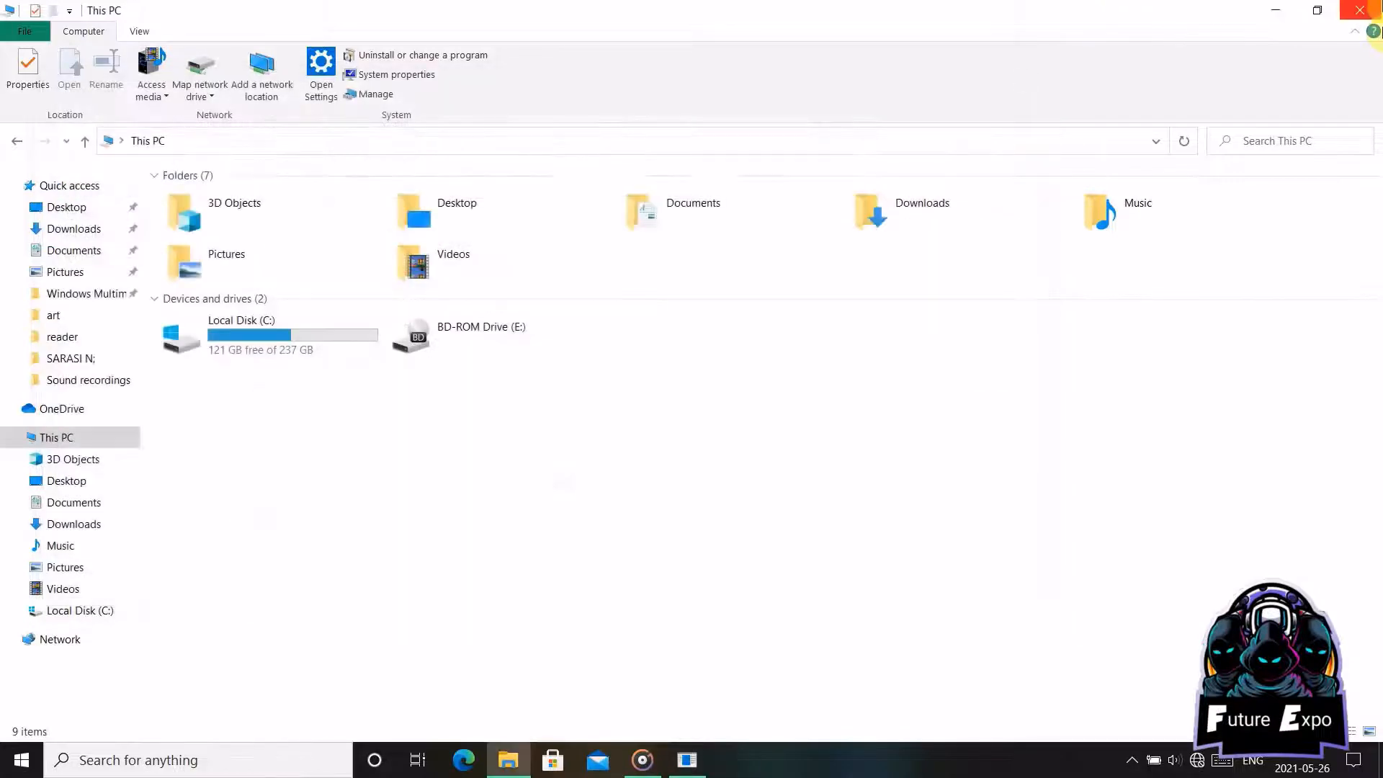
click(1360, 10)
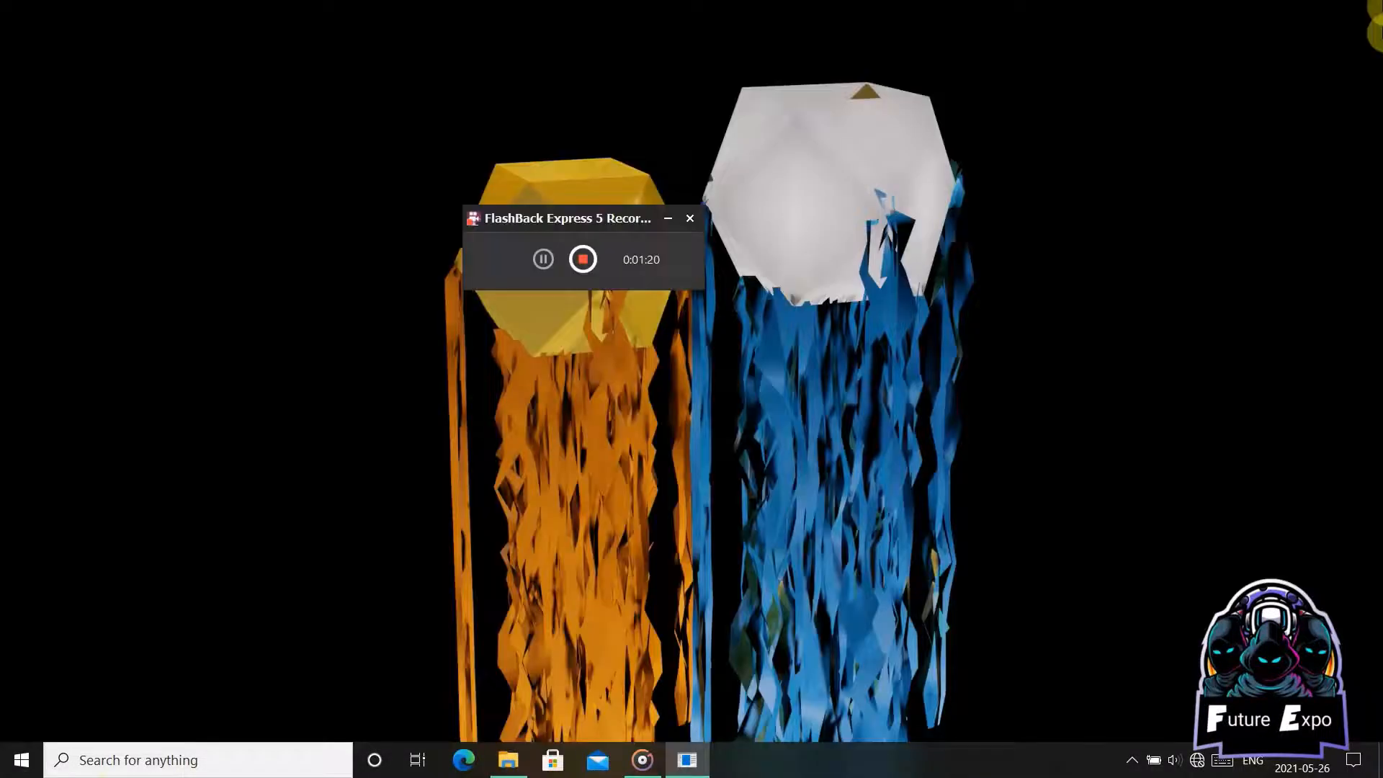
Step: Launch Video Editor from Windows search and create a new video project named "video"
click(131, 760)
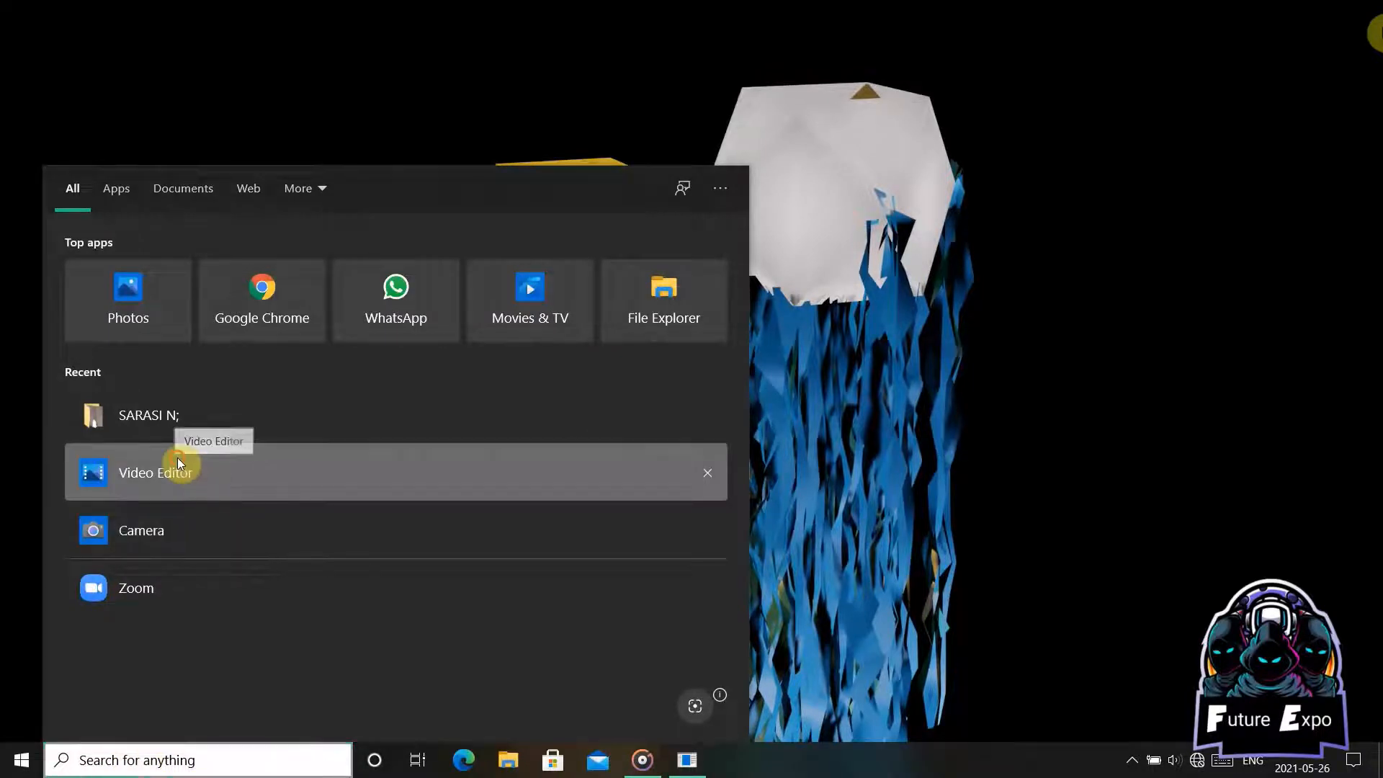
key(Escape)
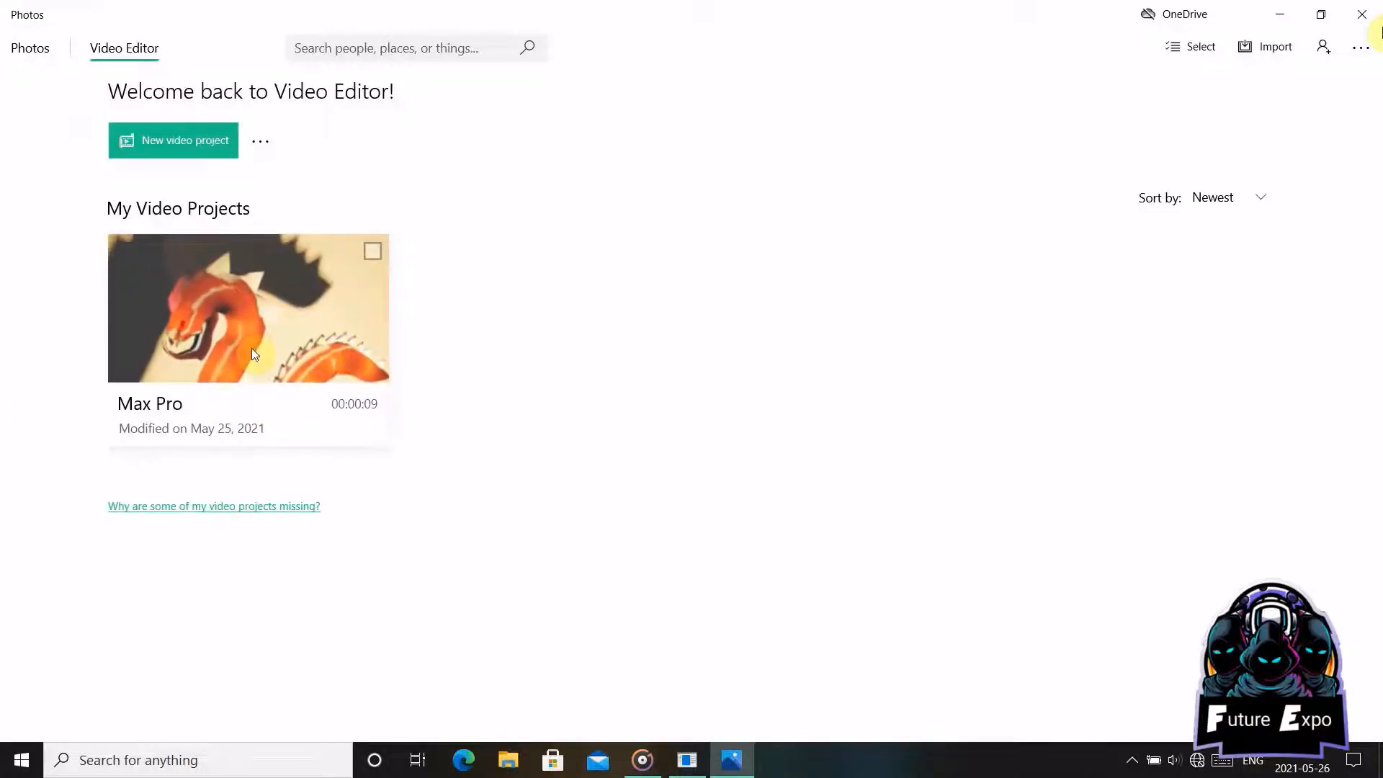
click(159, 145)
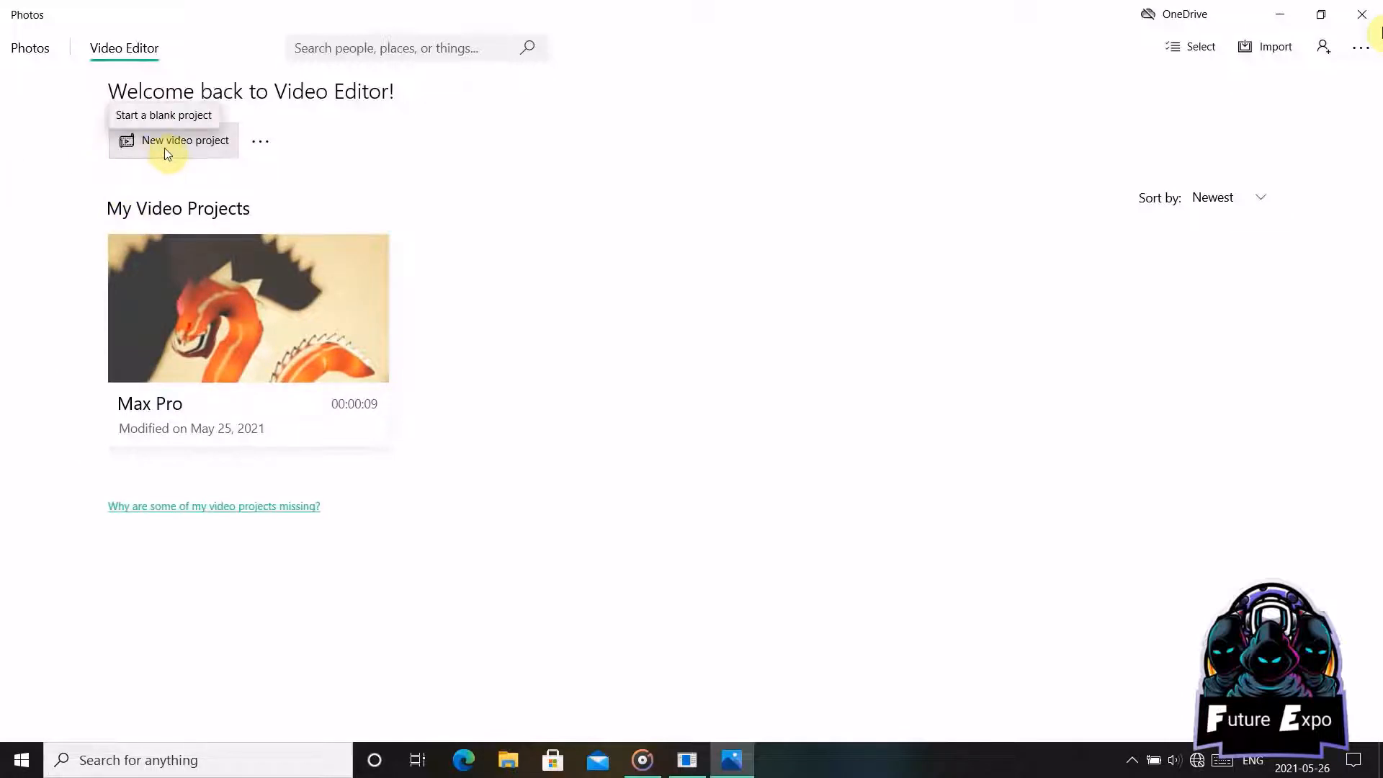
click(165, 150)
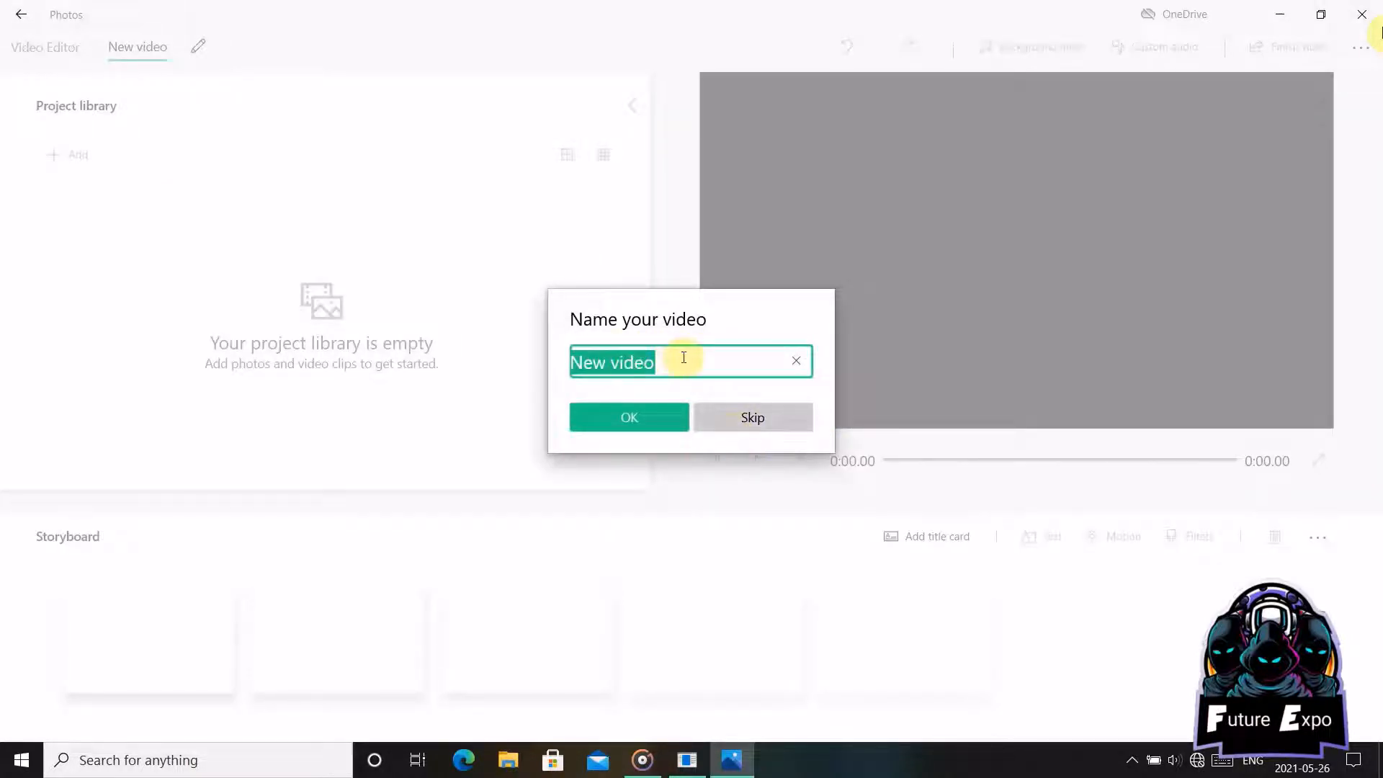
key(BackSpace)
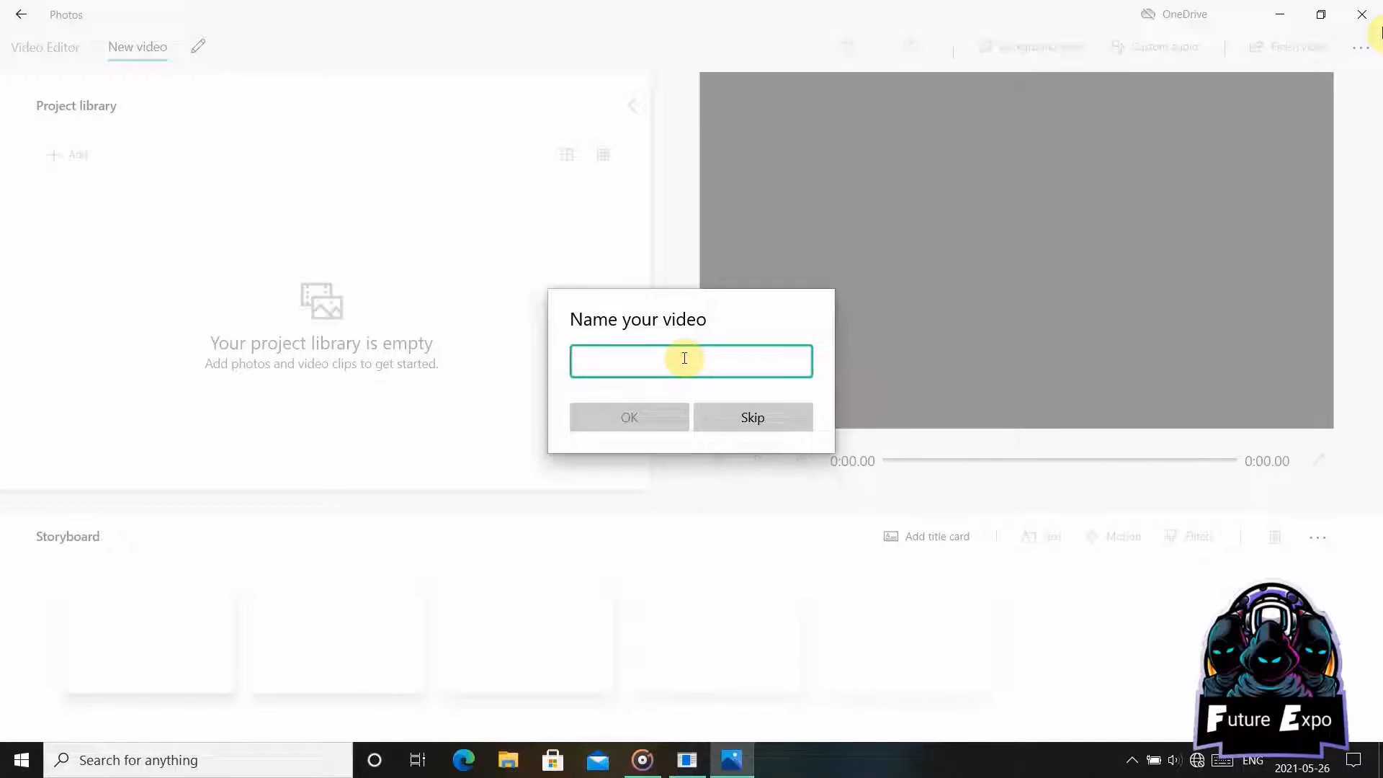
text(V)
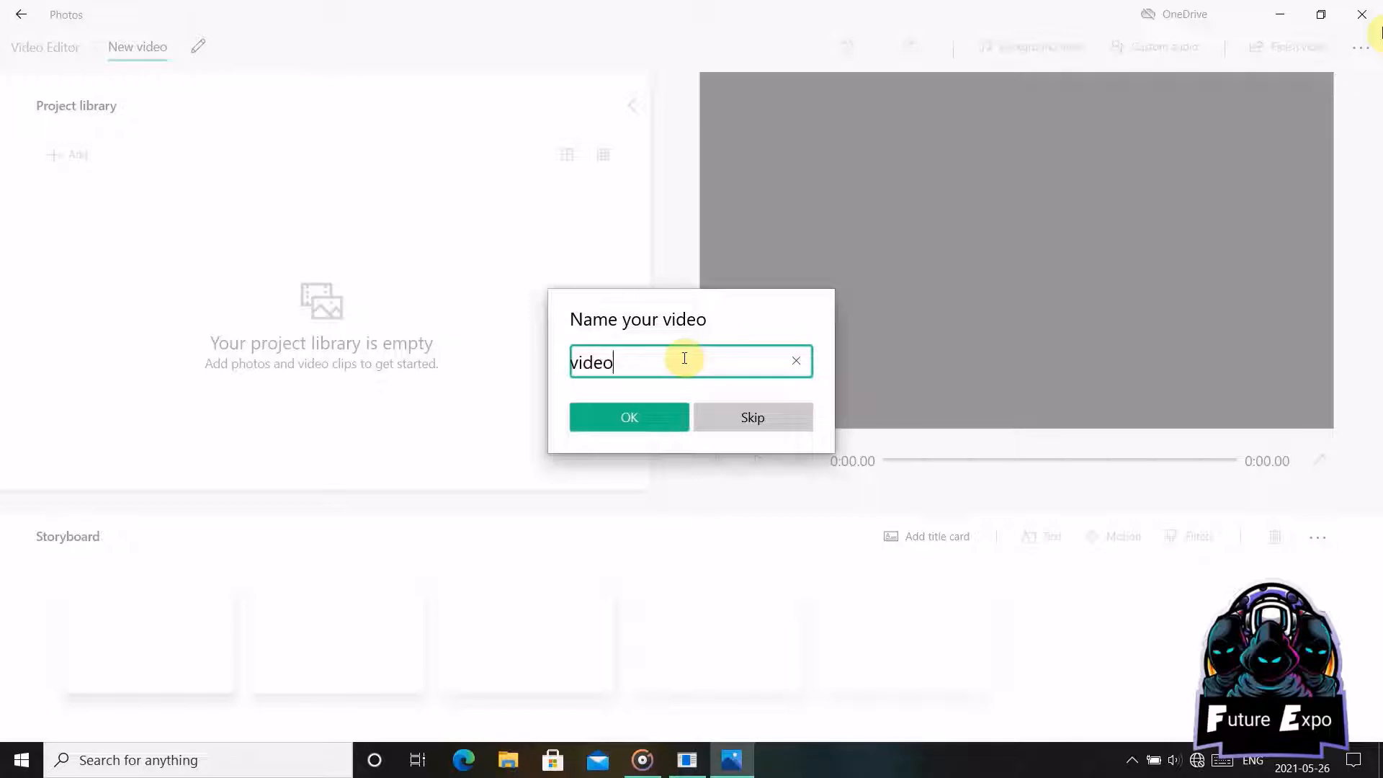
text(ideo)
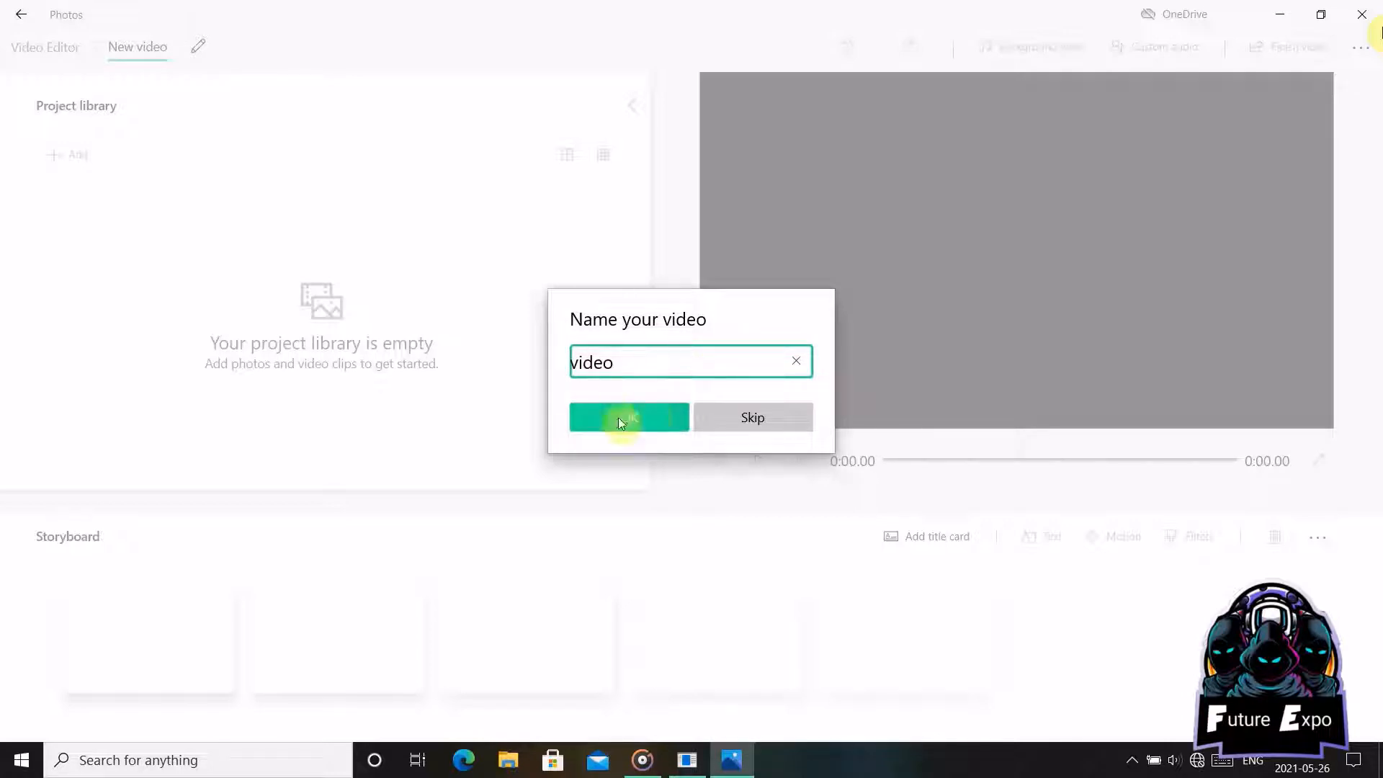
click(618, 418)
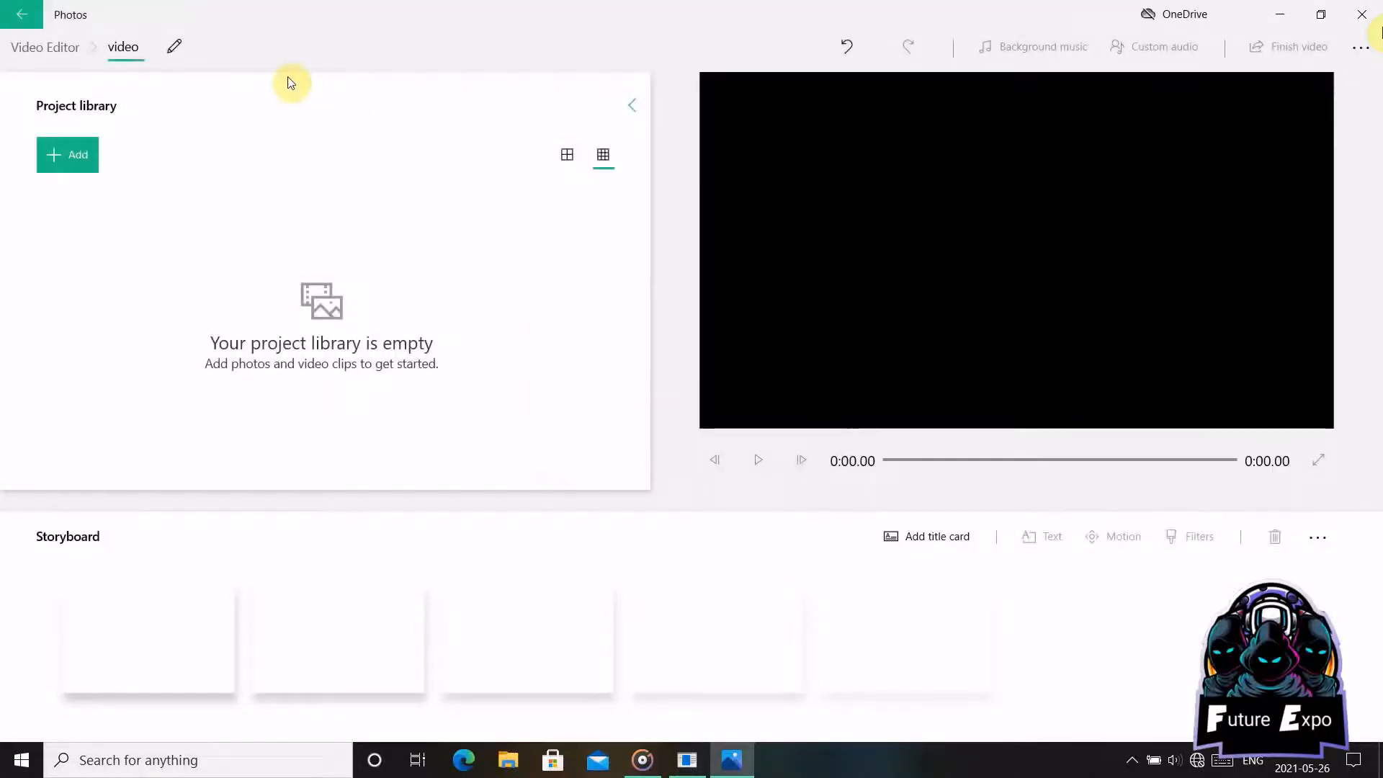
click(174, 47)
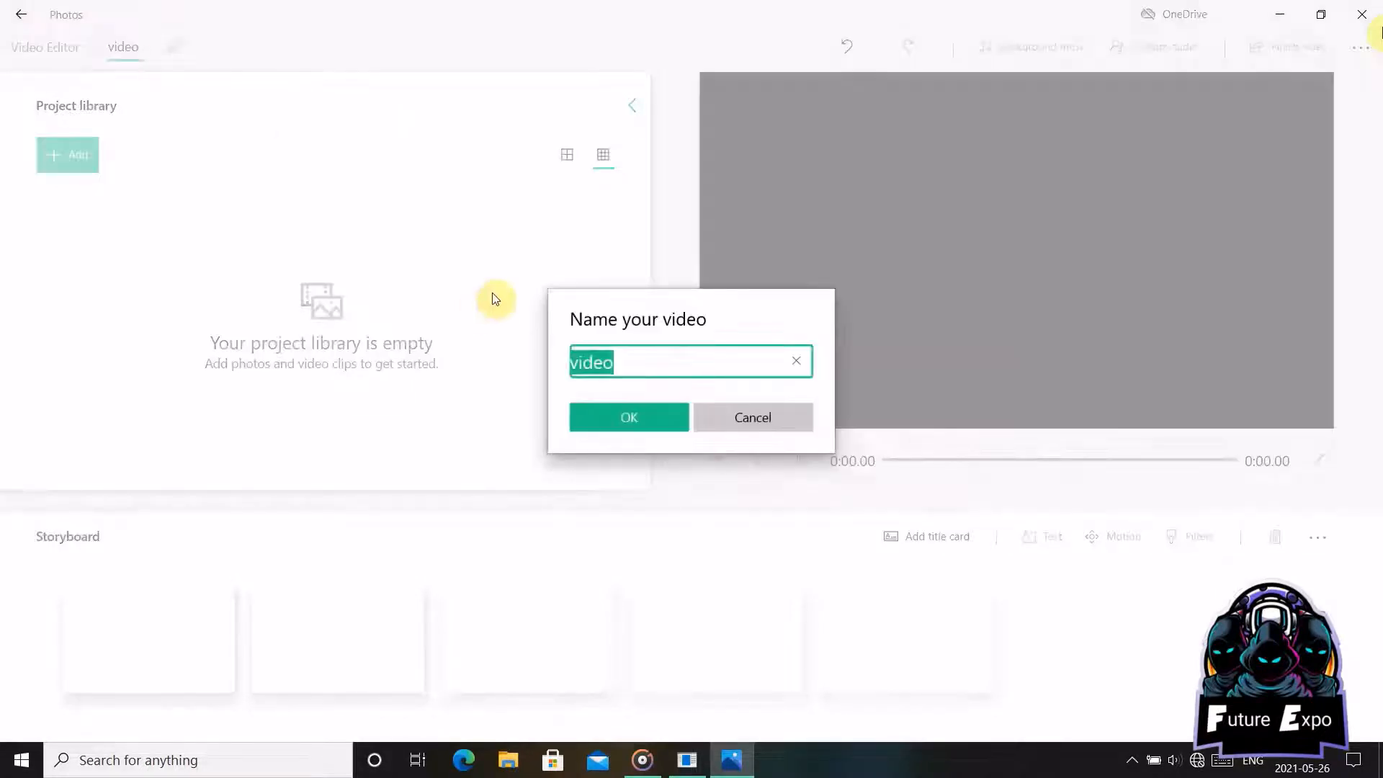
click(751, 422)
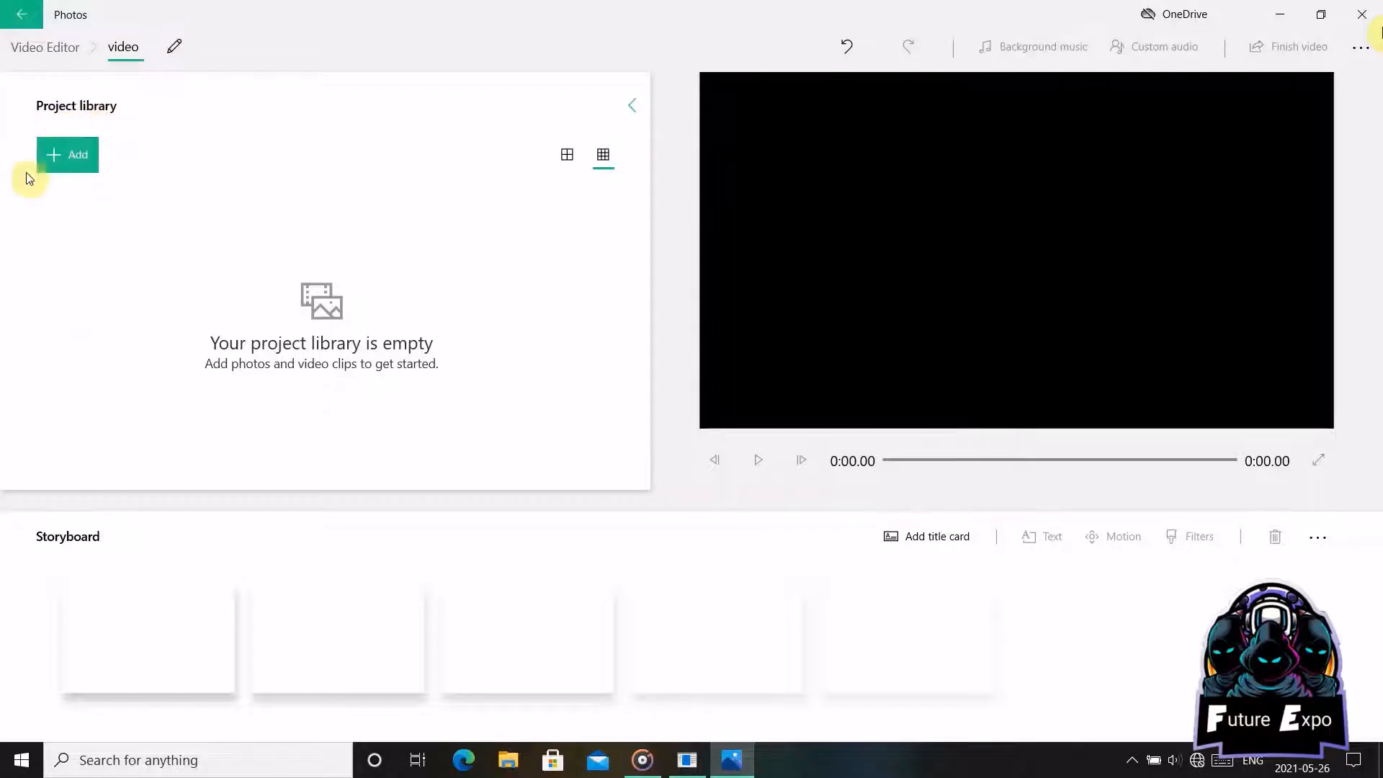
Step: Import the lhgf_edited image and the New video clip from this PC's Pictures folder into the project library
click(75, 154)
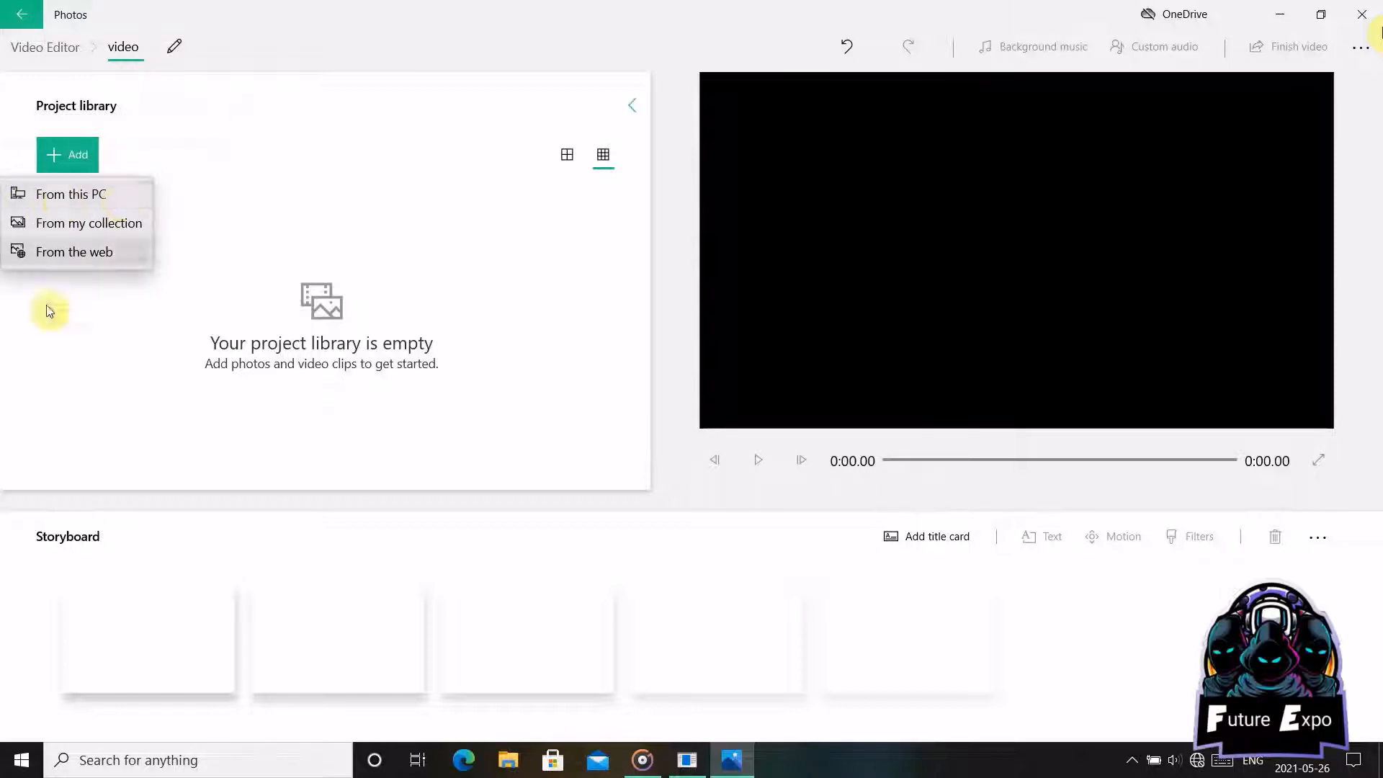
click(94, 196)
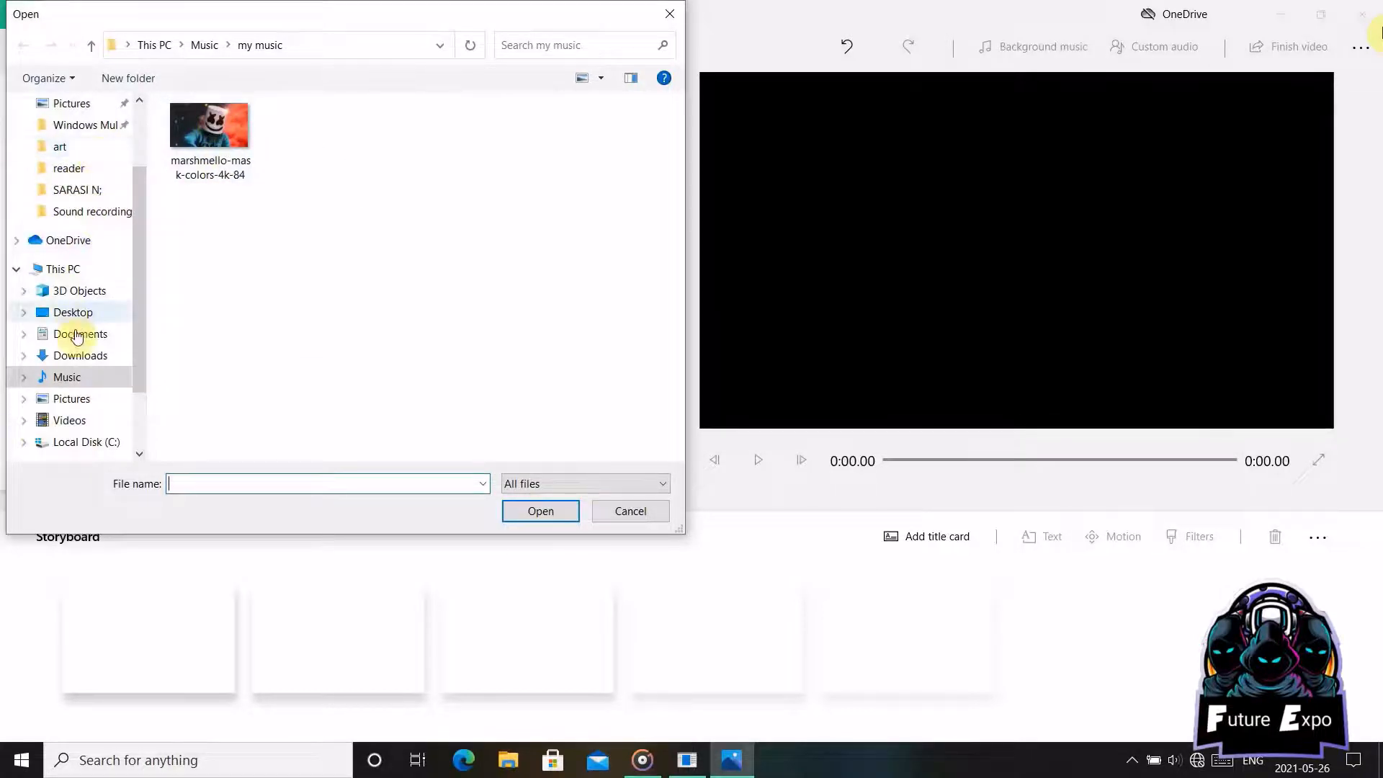
click(67, 404)
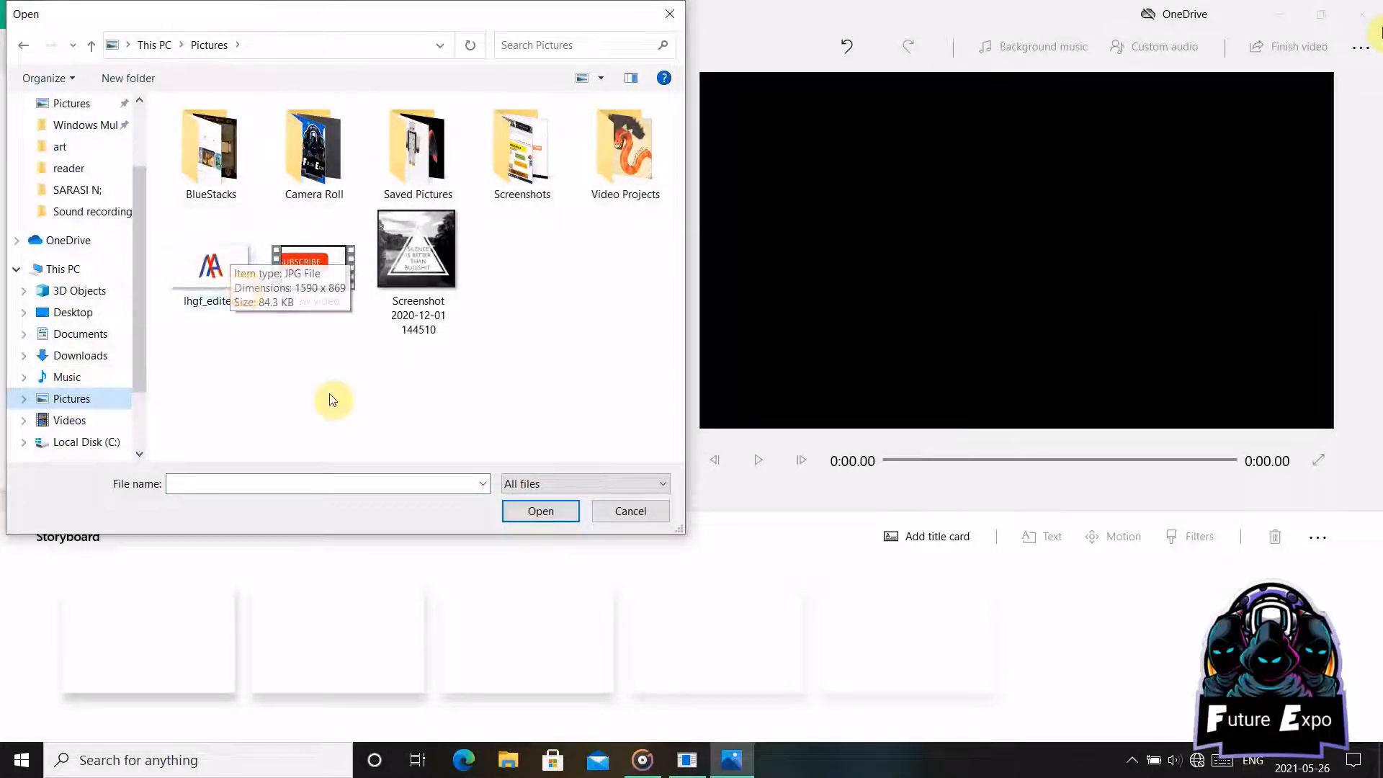
drag(314, 374, 182, 229)
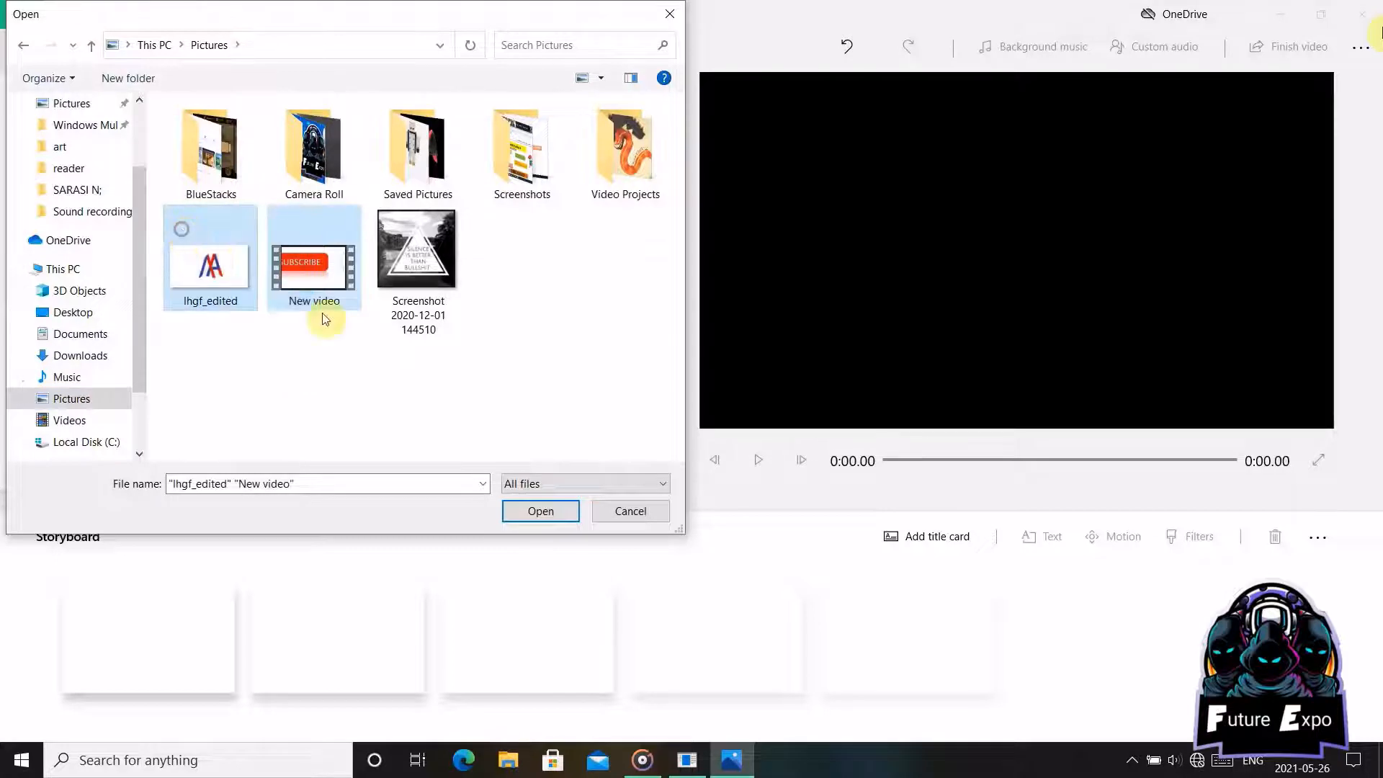
click(282, 359)
click(330, 255)
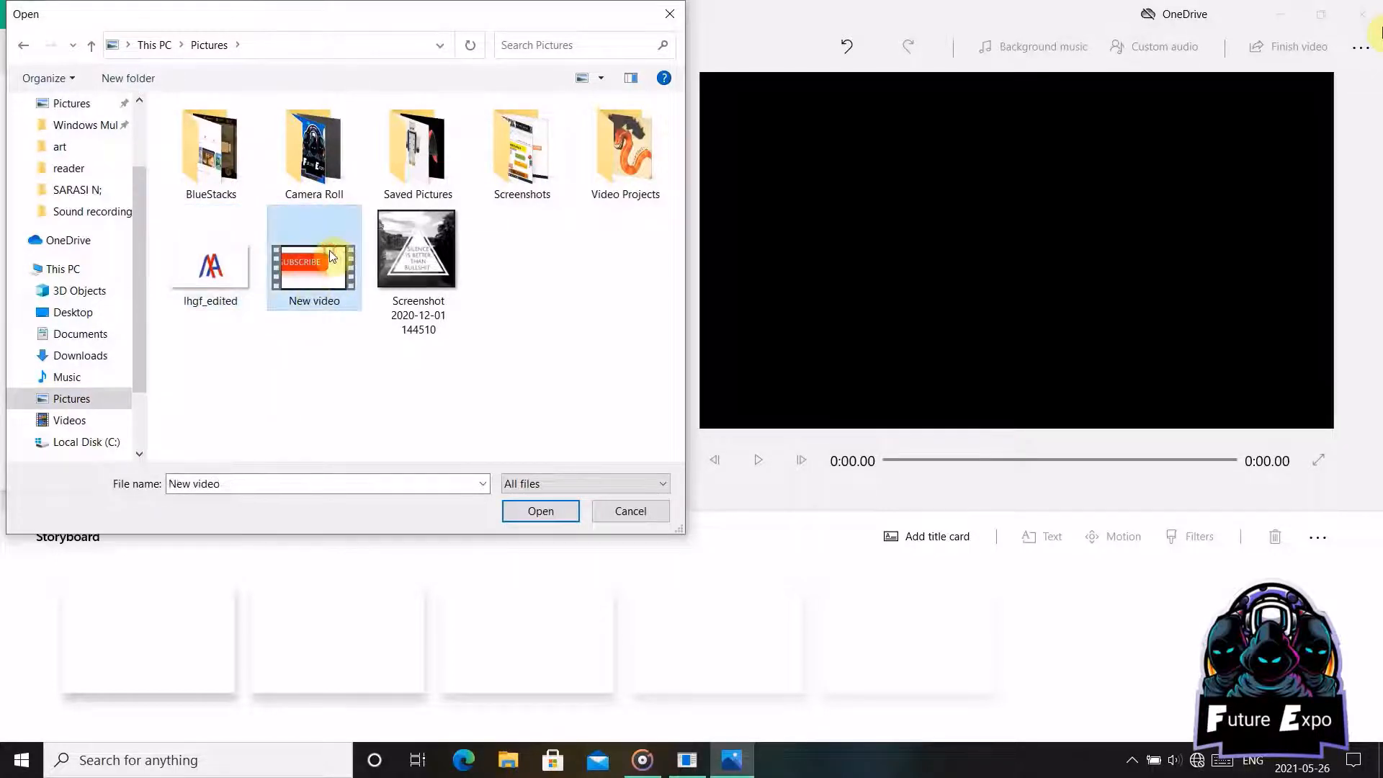
drag(303, 361, 182, 234)
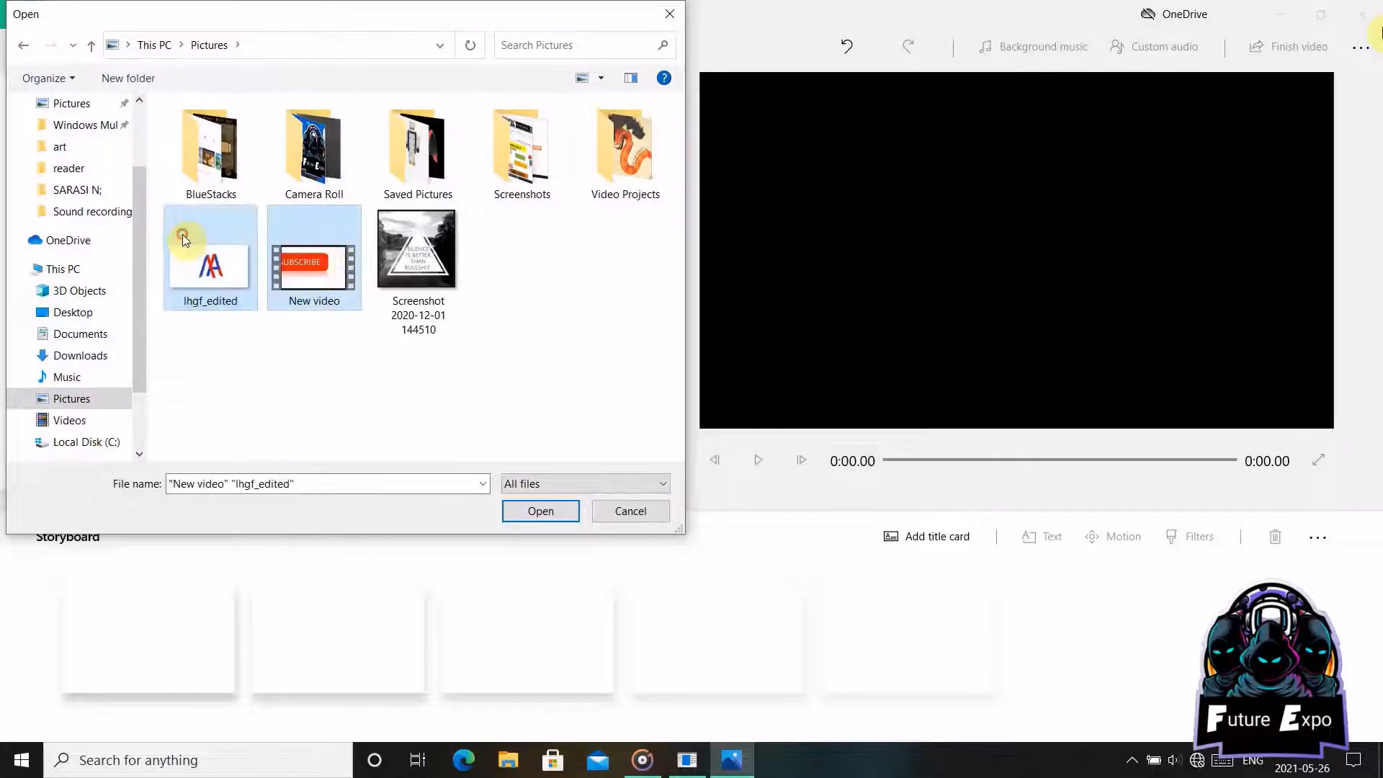
click(544, 521)
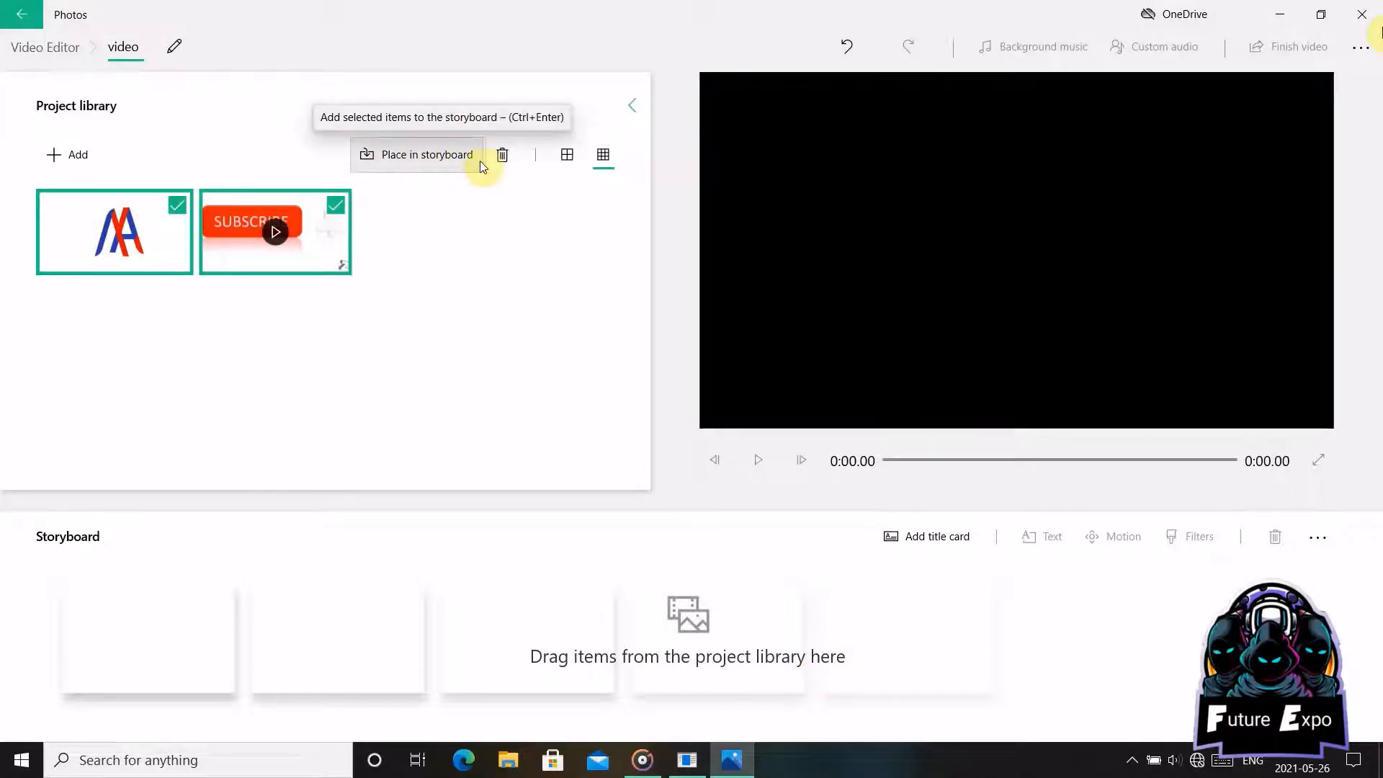
Step: Place both library items in the storyboard and add a second copy of the logo image after the subscribe clip
click(423, 169)
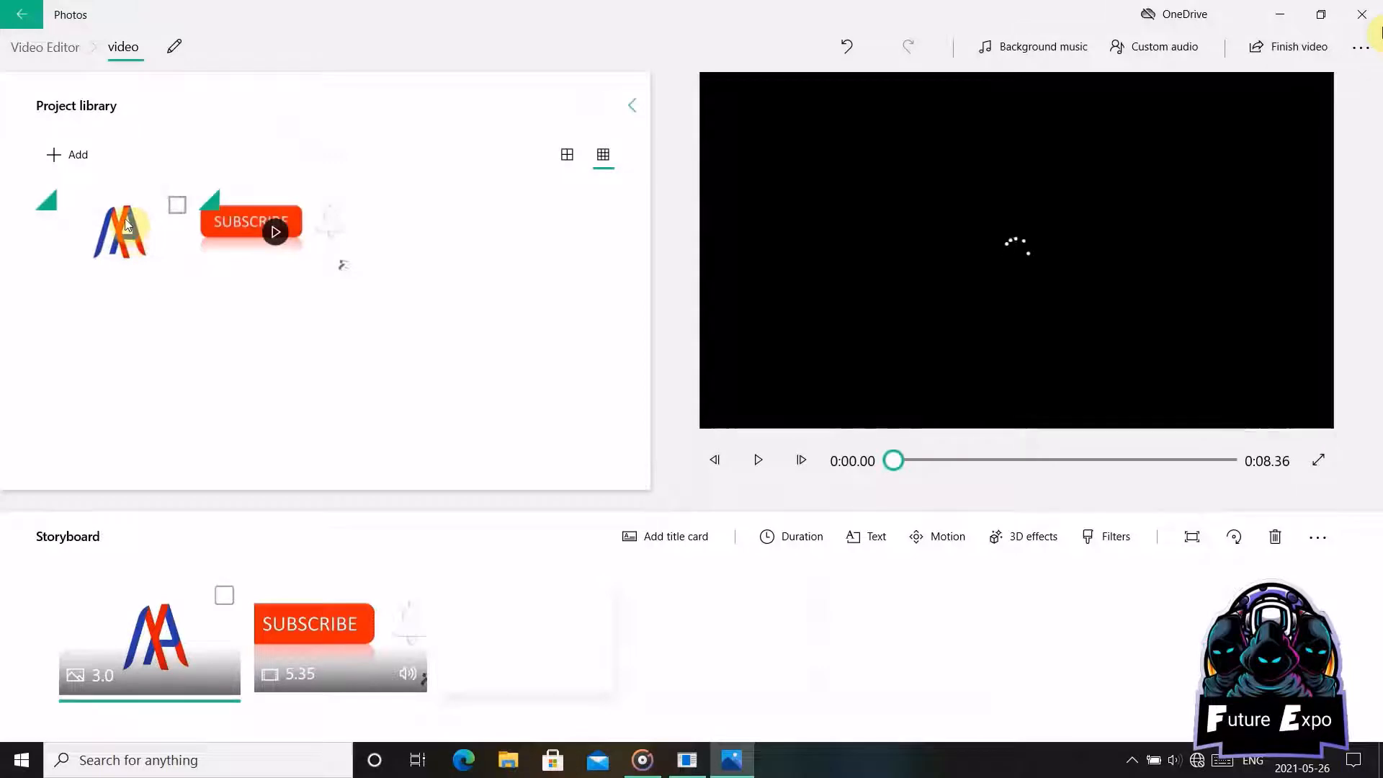
drag(115, 229, 552, 630)
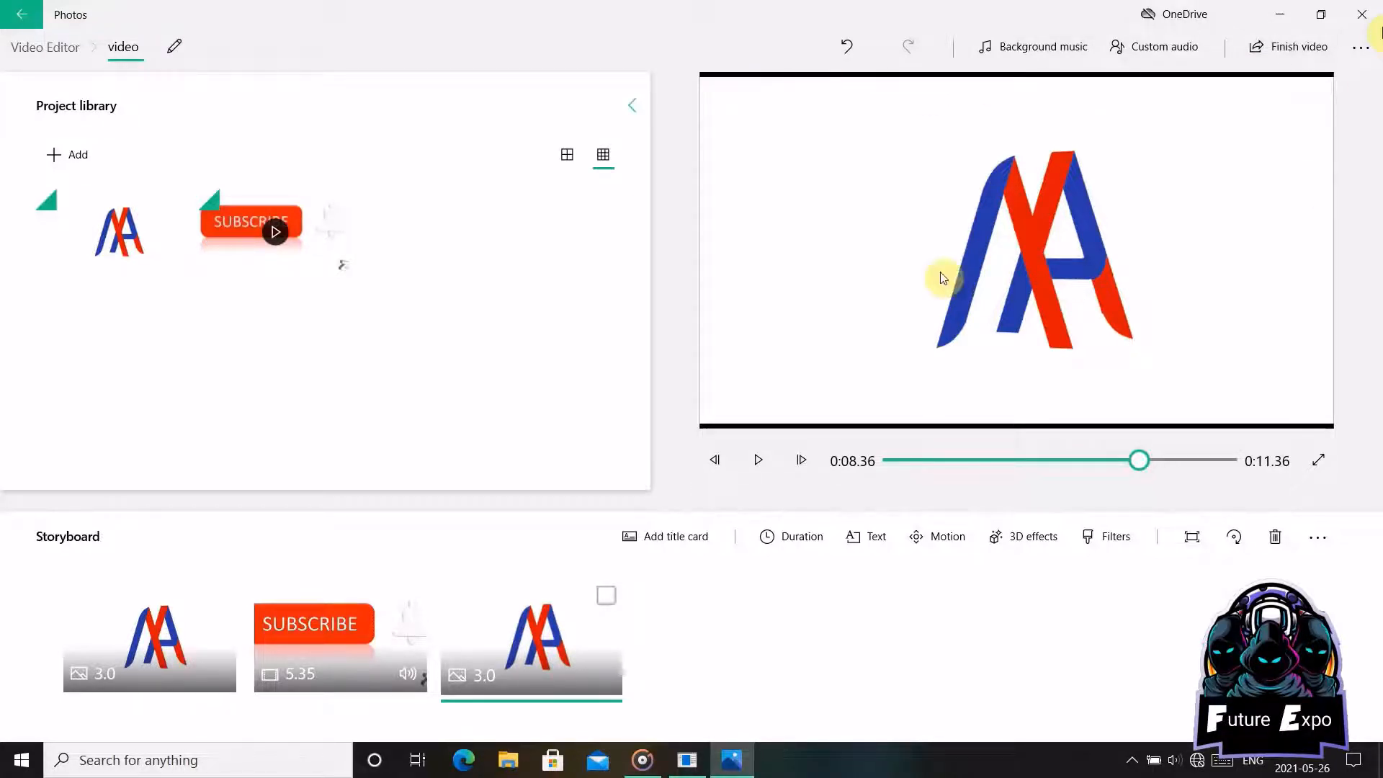
Step: Remove the black bars from the last and first logo images in the storyboard
click(1192, 540)
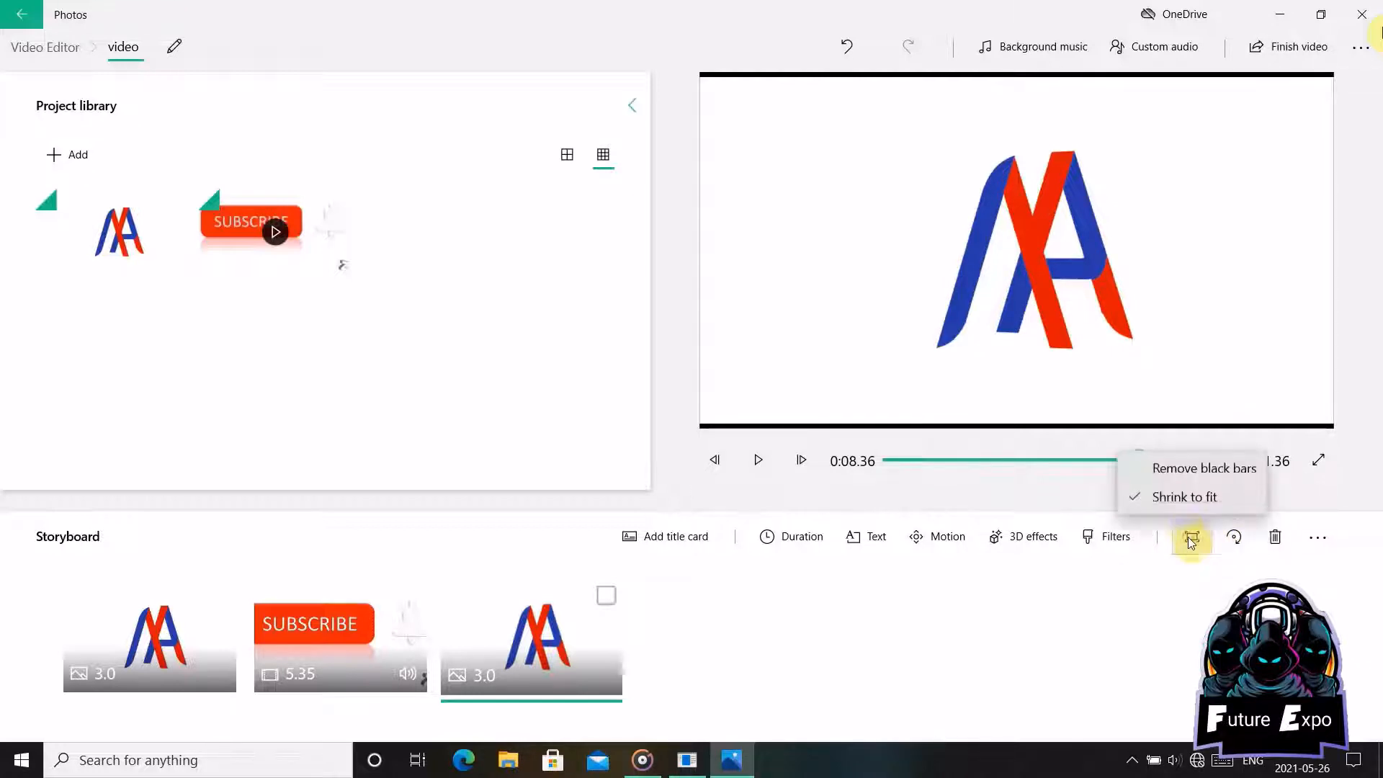
click(1188, 476)
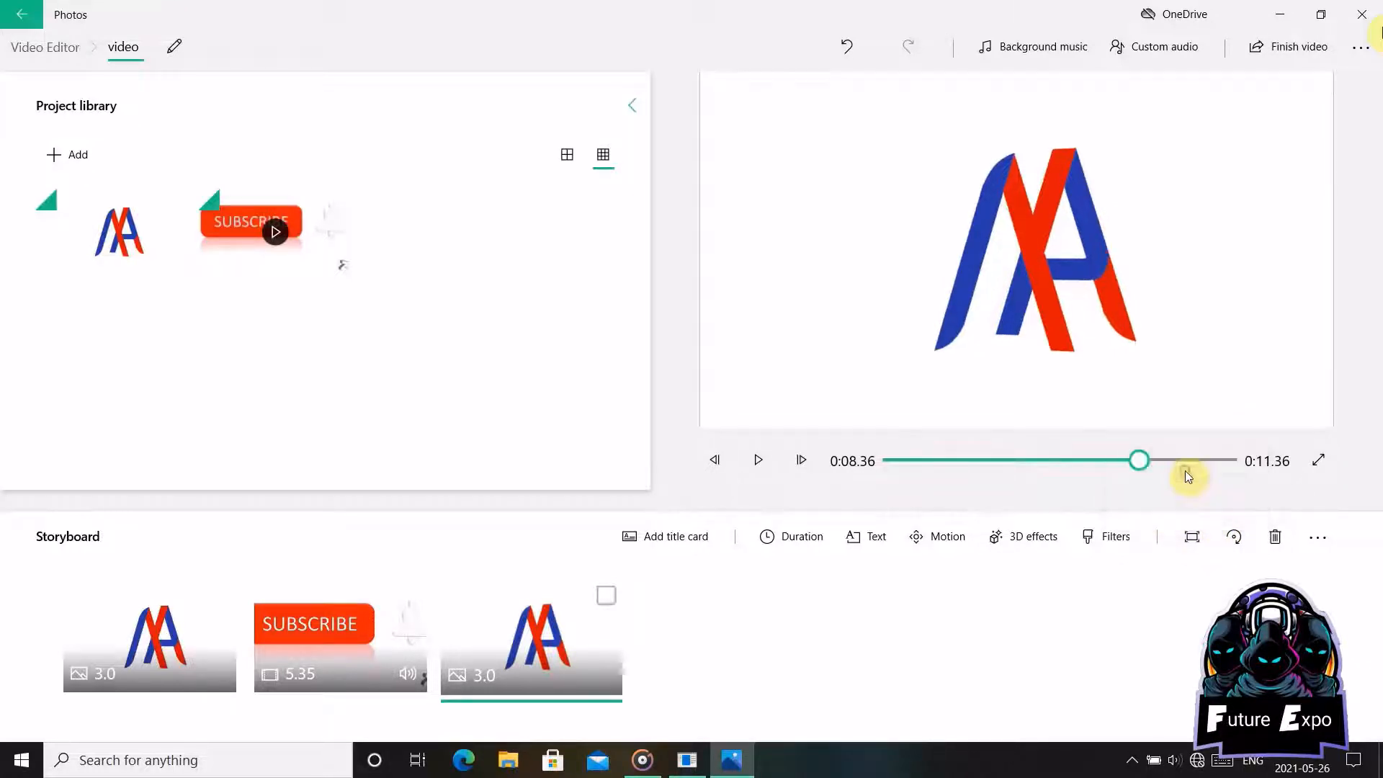
click(96, 653)
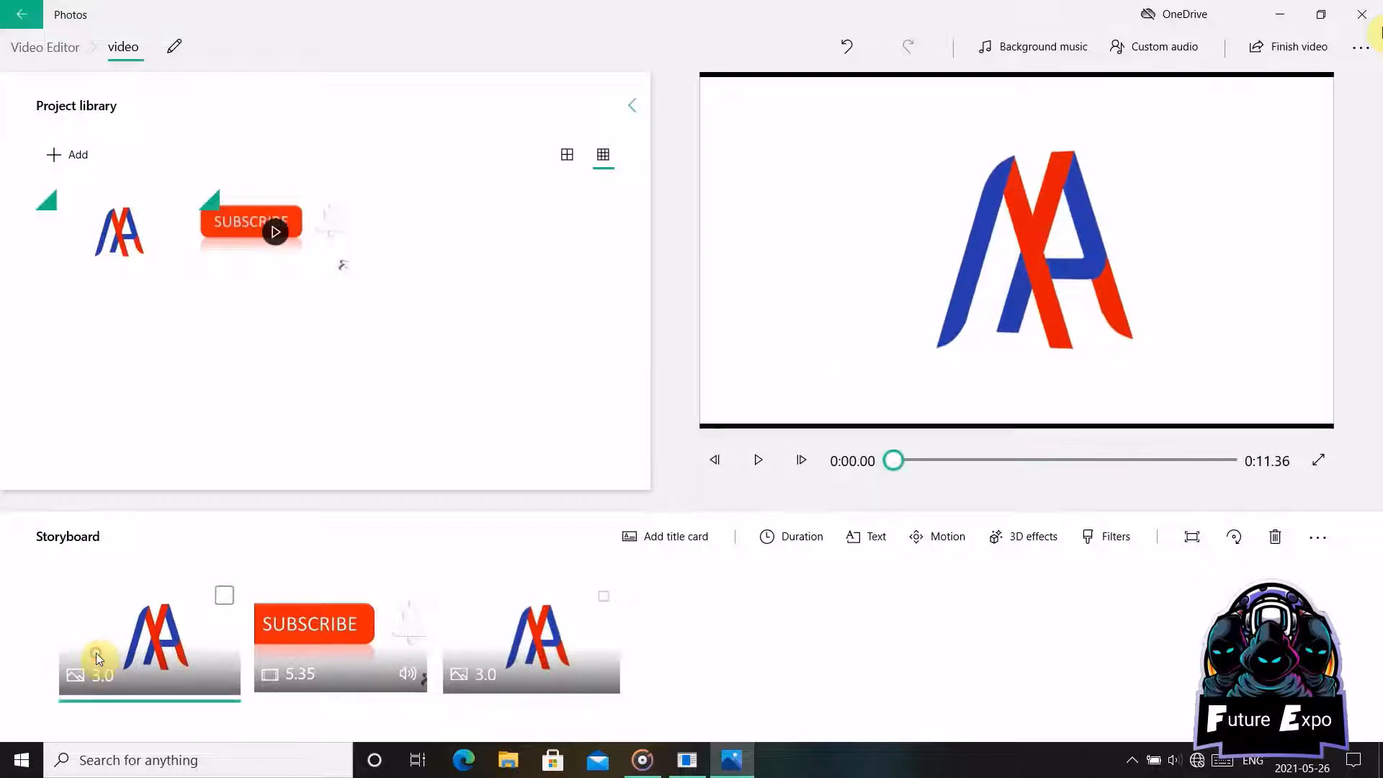
click(1192, 537)
click(1179, 467)
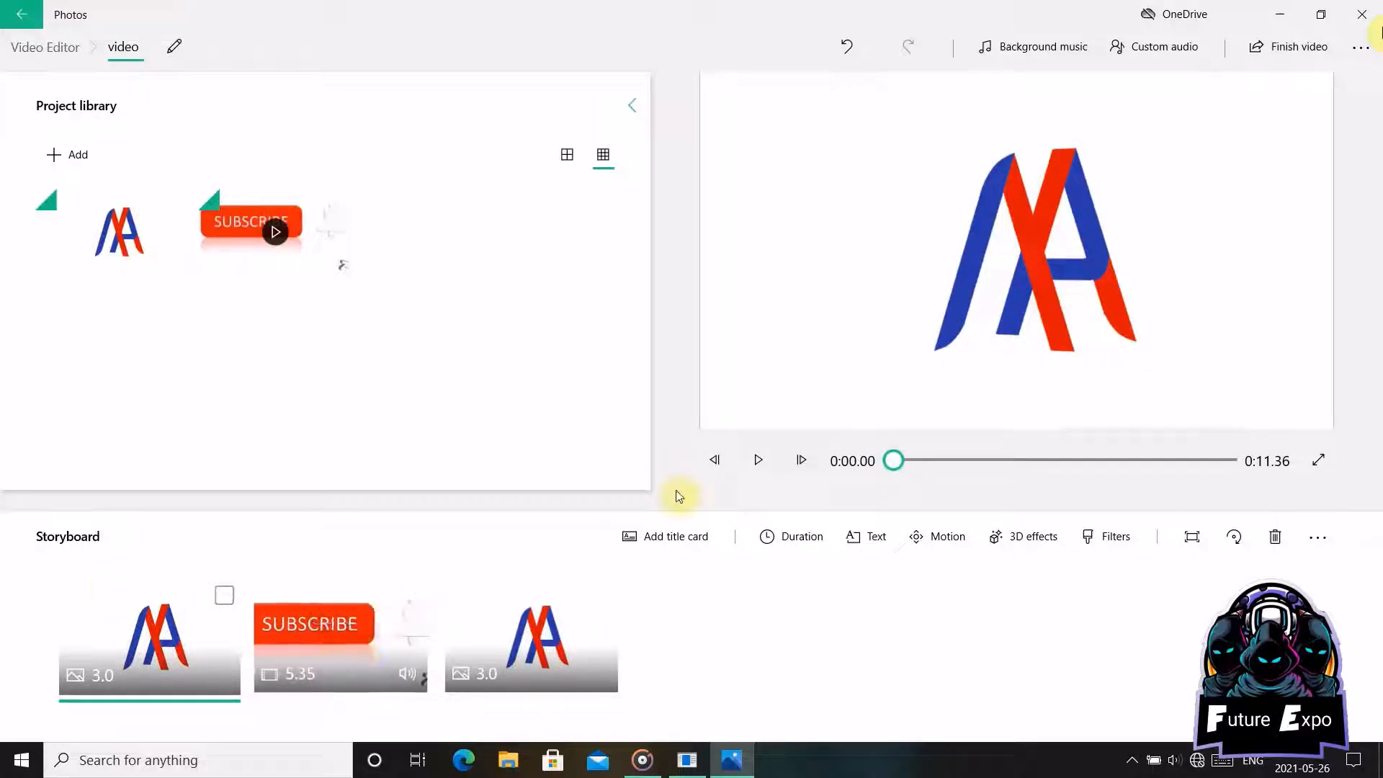
Step: Play the preview of the whole storyboard and return the playhead to the start
click(753, 465)
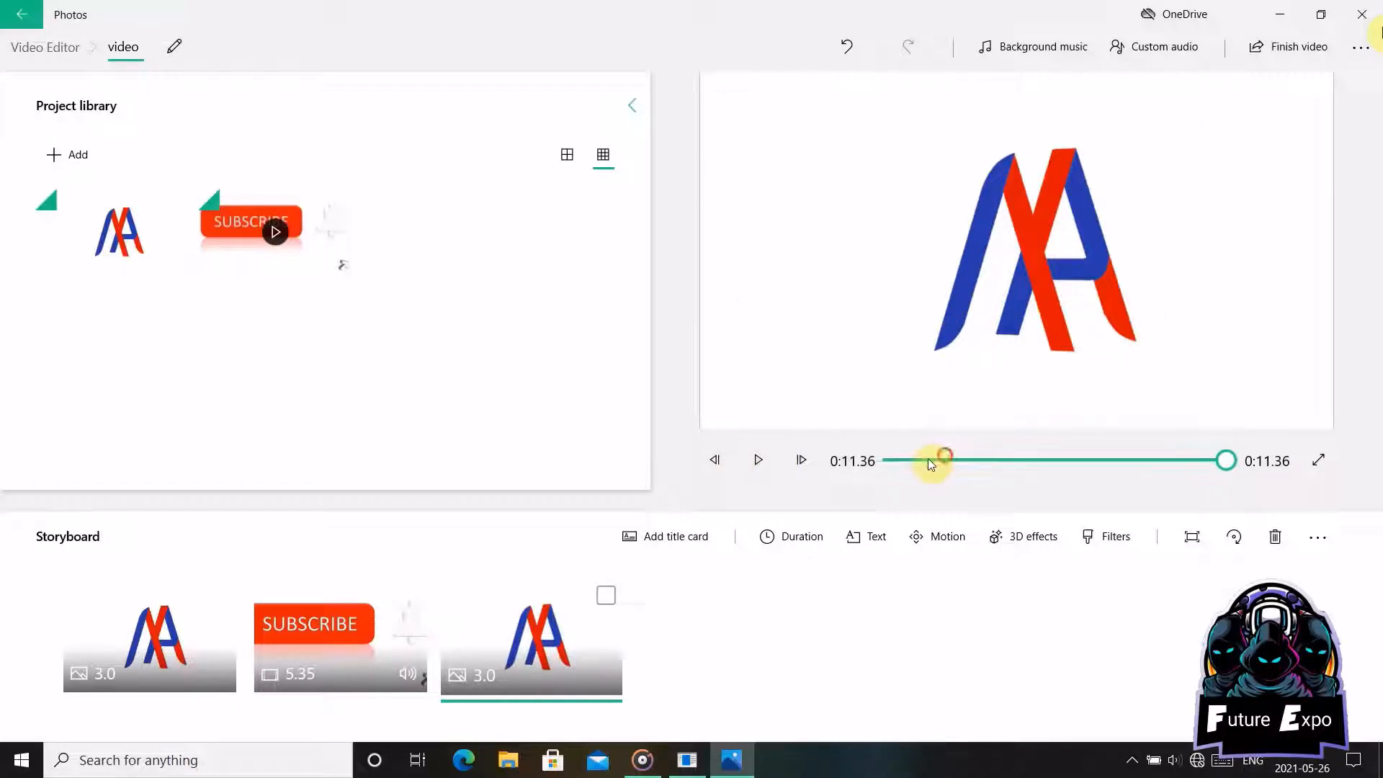
drag(930, 462, 834, 478)
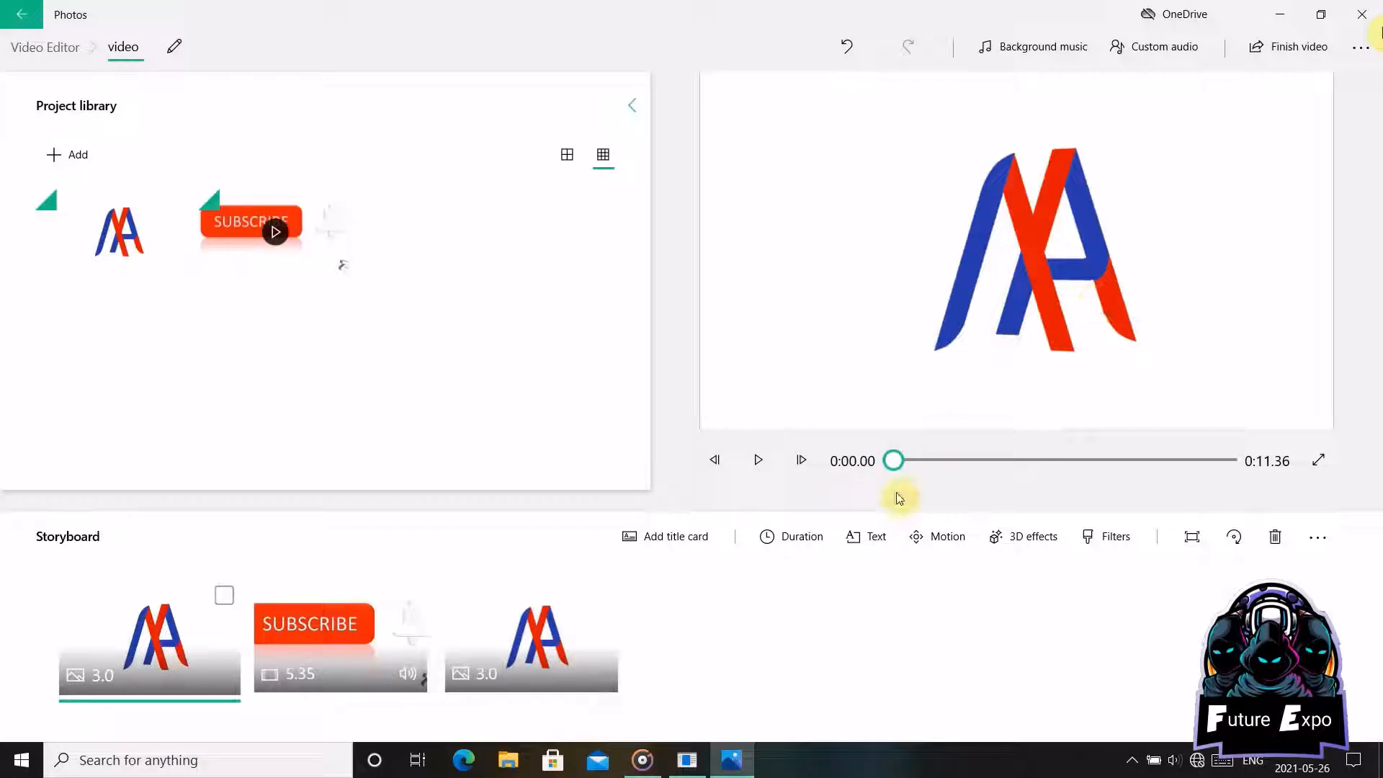
Step: Set the first logo image's duration to 1 second, preview the start of the storyboard and return the playhead to the beginning
click(792, 539)
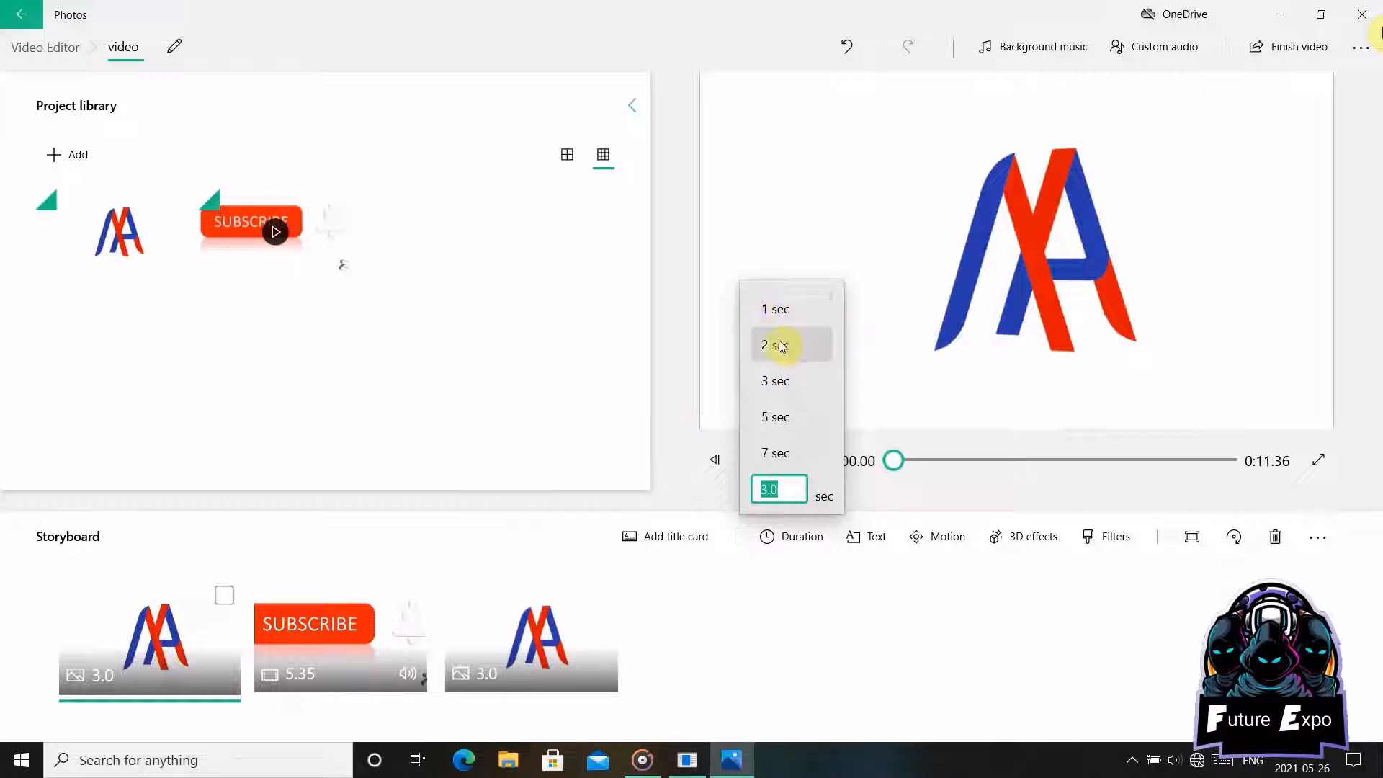
click(790, 312)
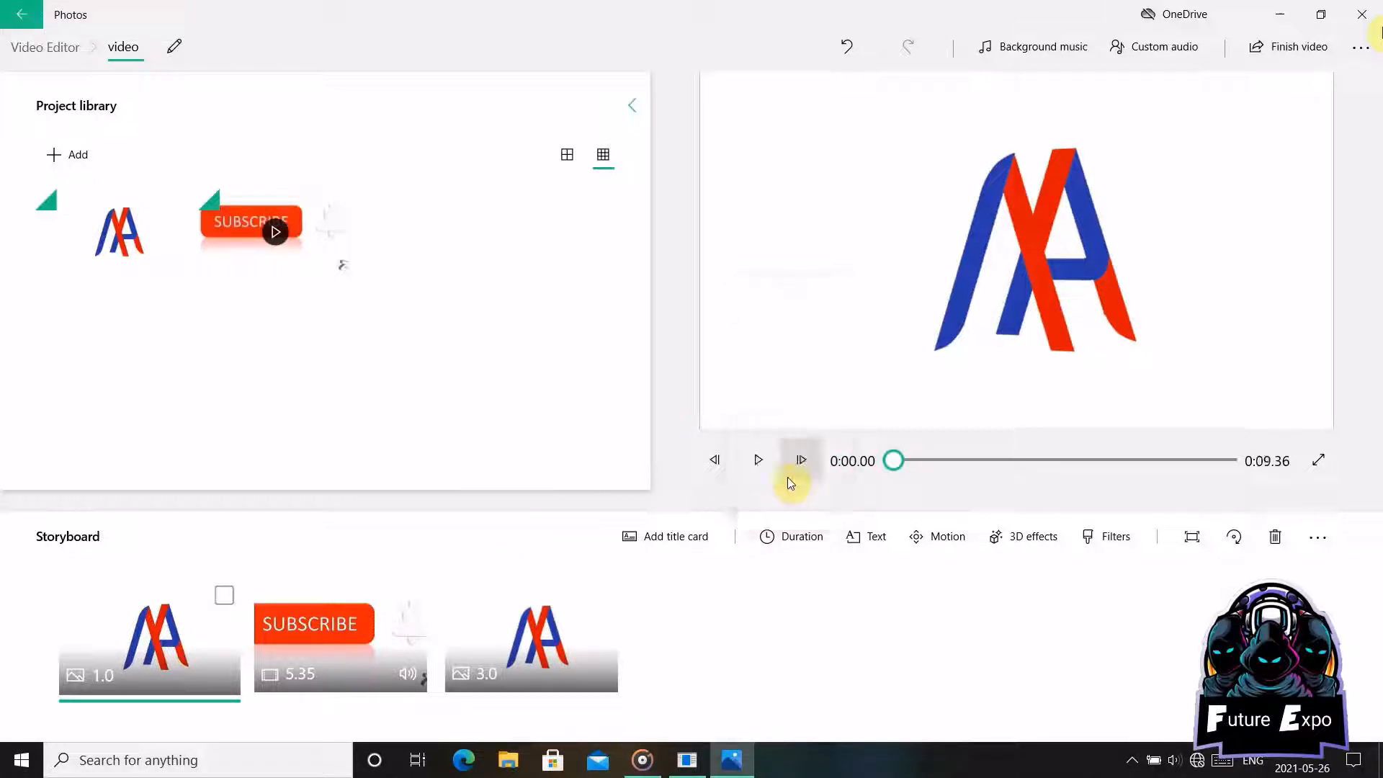
click(759, 458)
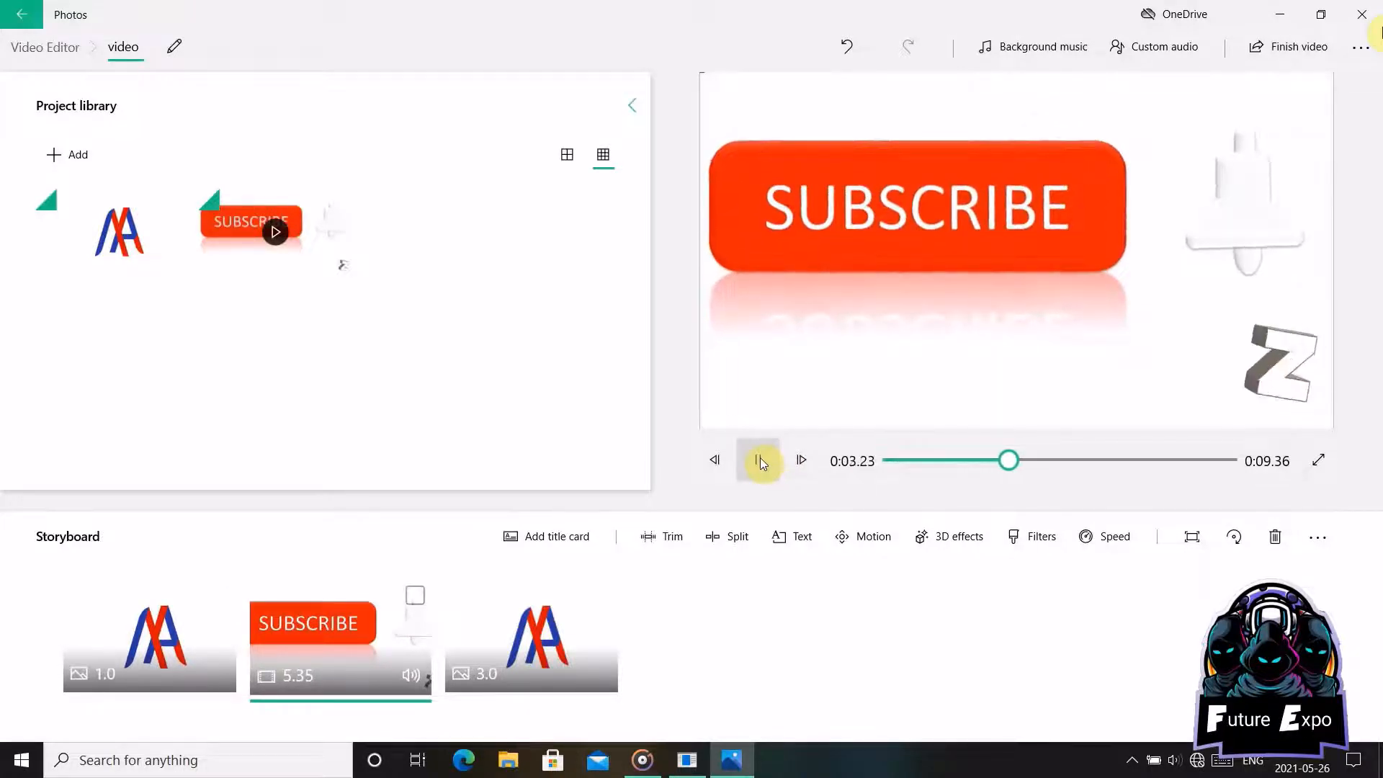
click(759, 458)
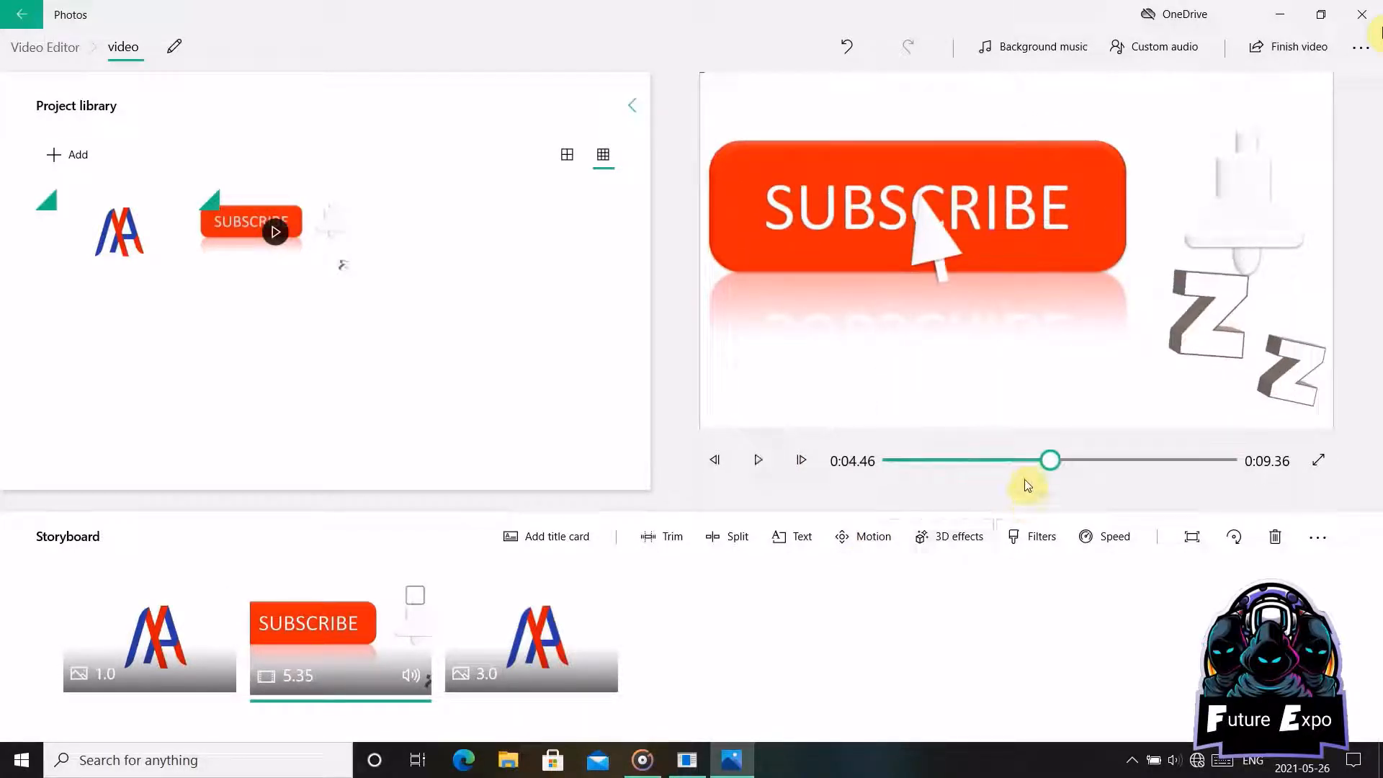
drag(1050, 460, 882, 435)
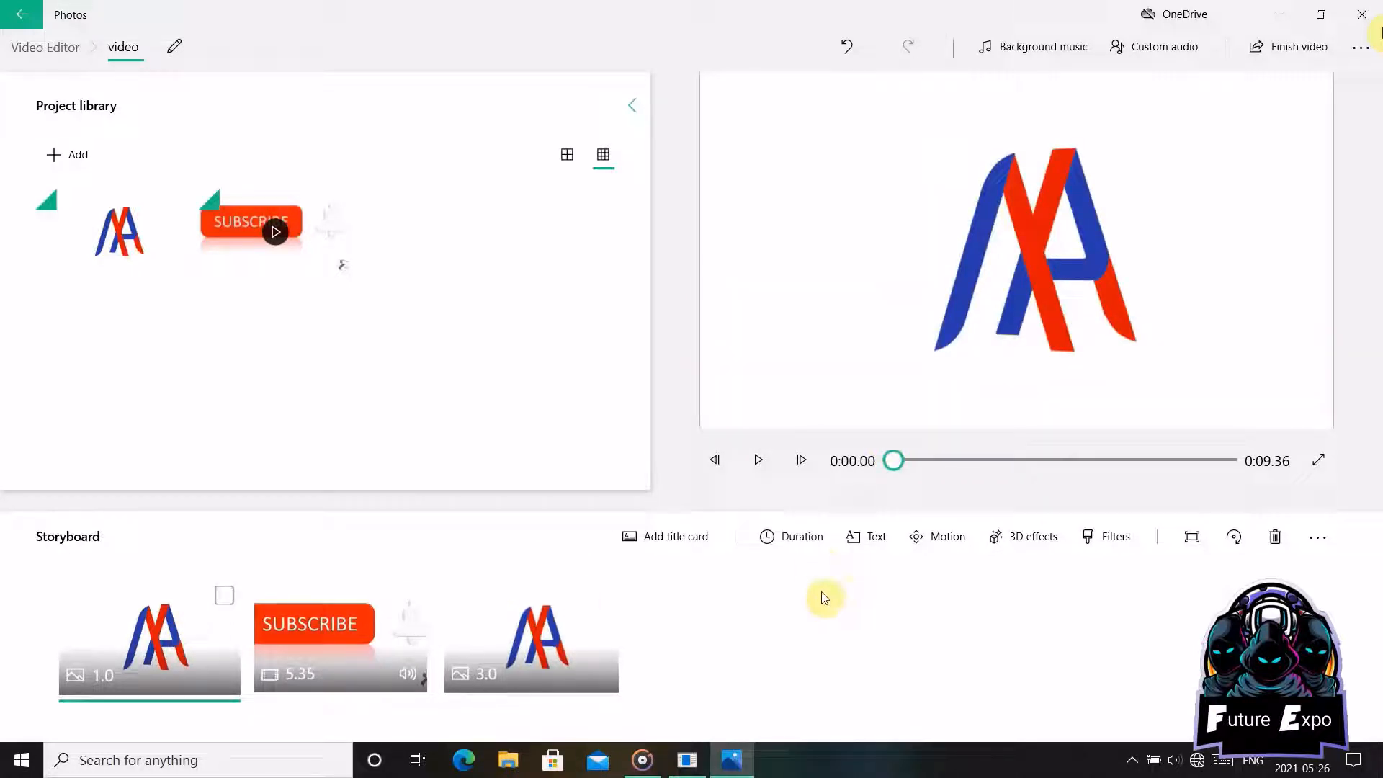
Step: Add the text "Max pro" to the first logo image
click(885, 548)
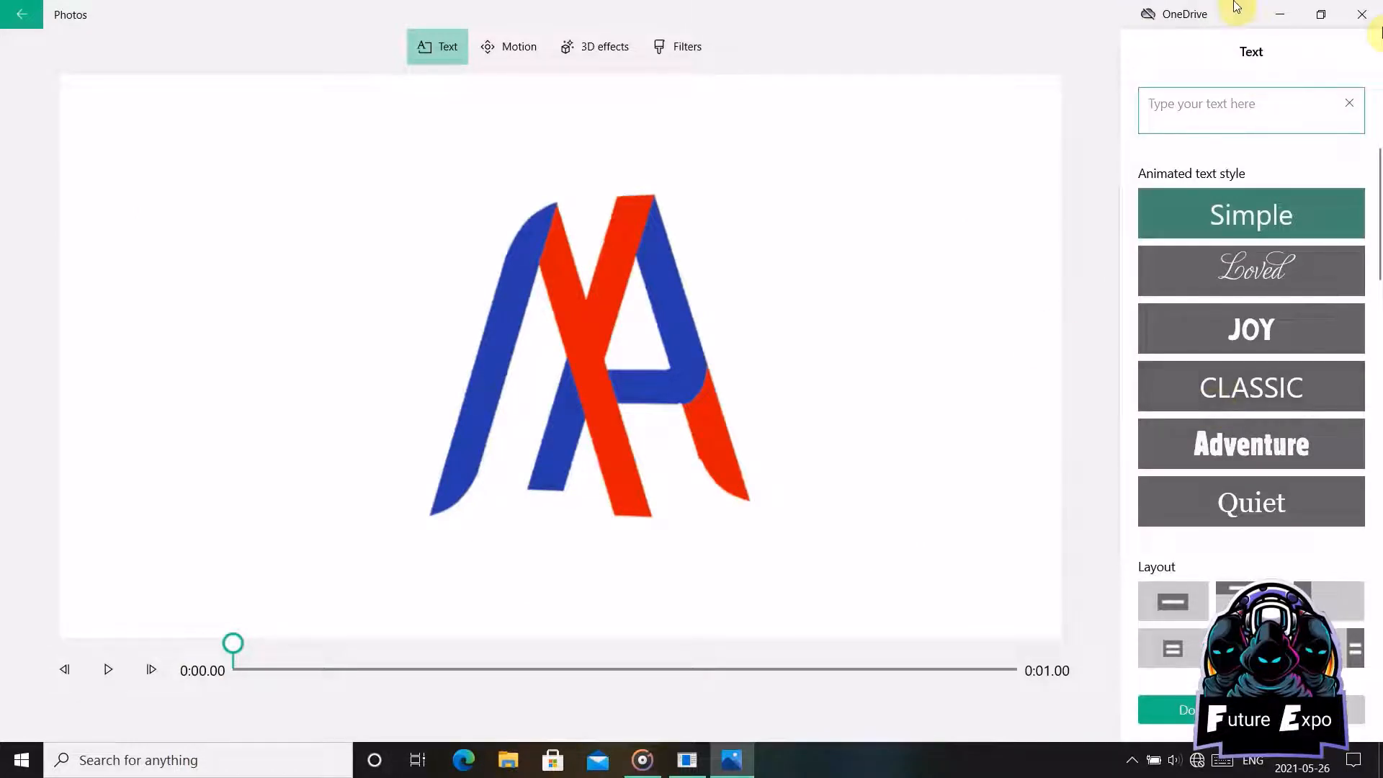
click(1212, 98)
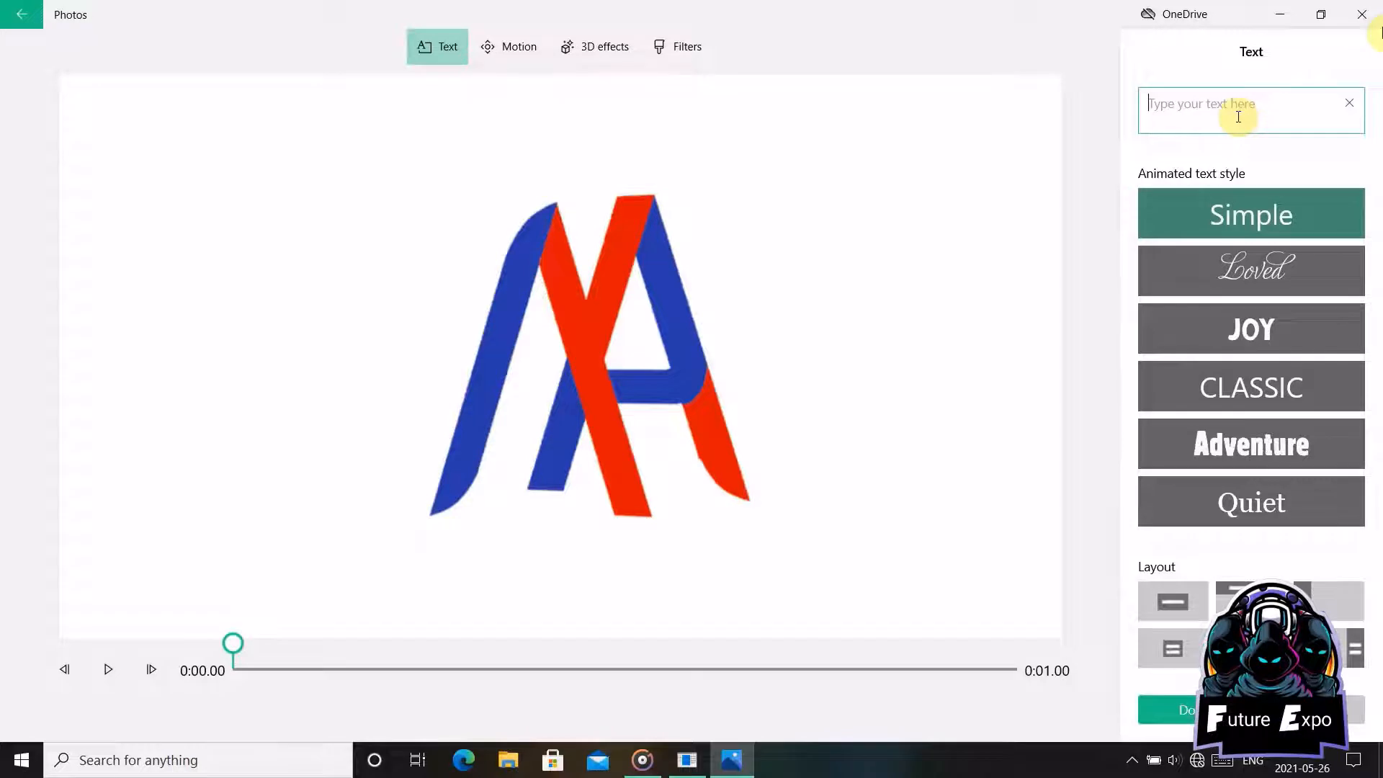
text(Max )
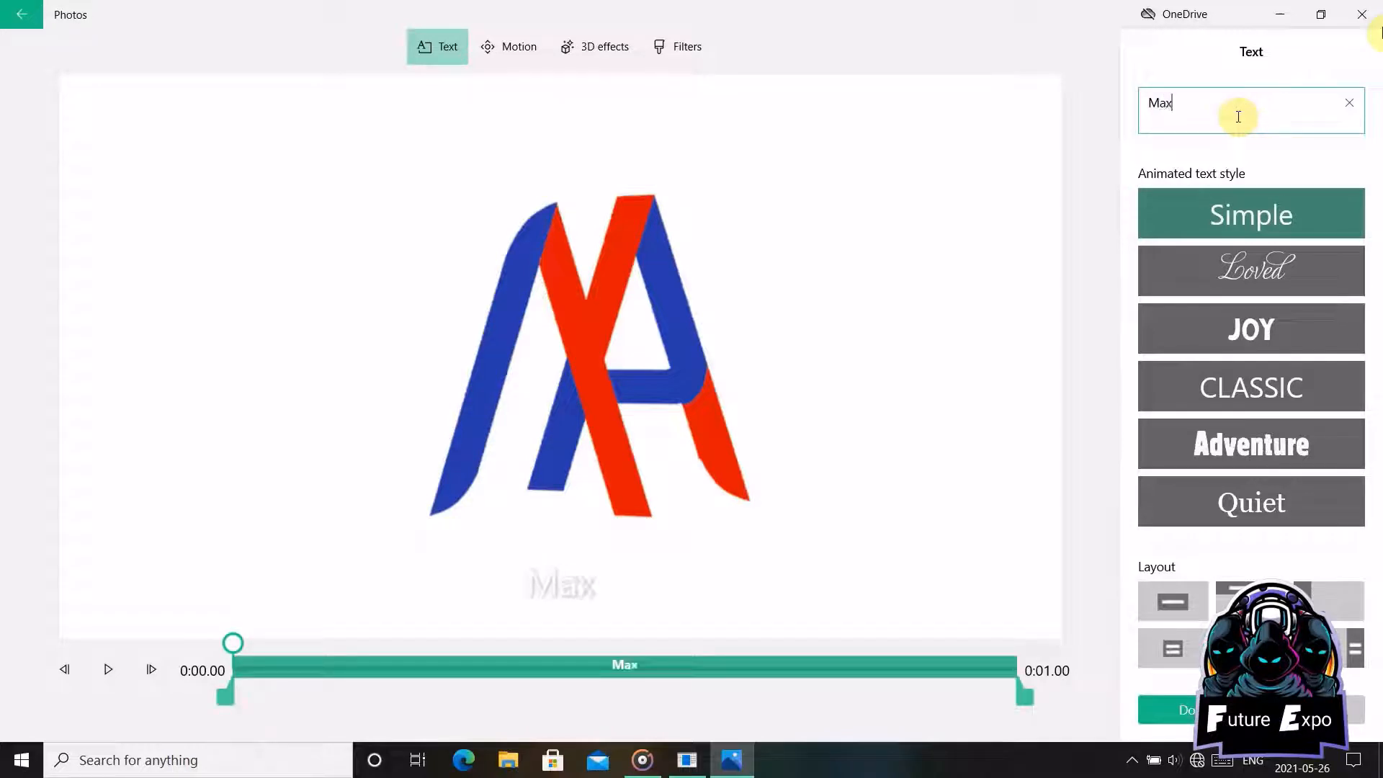
text(ppppppp)
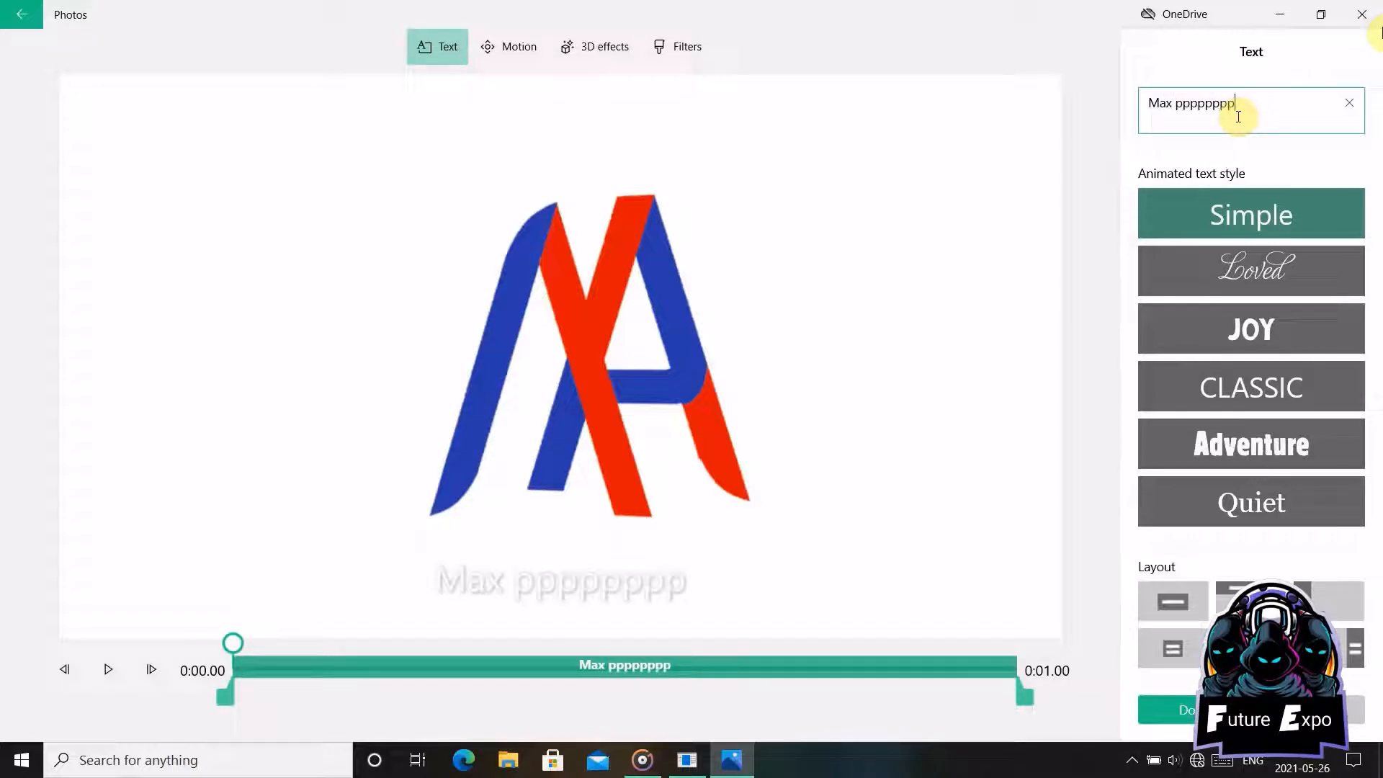
key(BackSpace)
key(BackSpace)
key(BackSpace)
key(BackSpace)
key(BackSpace)
key(BackSpace)
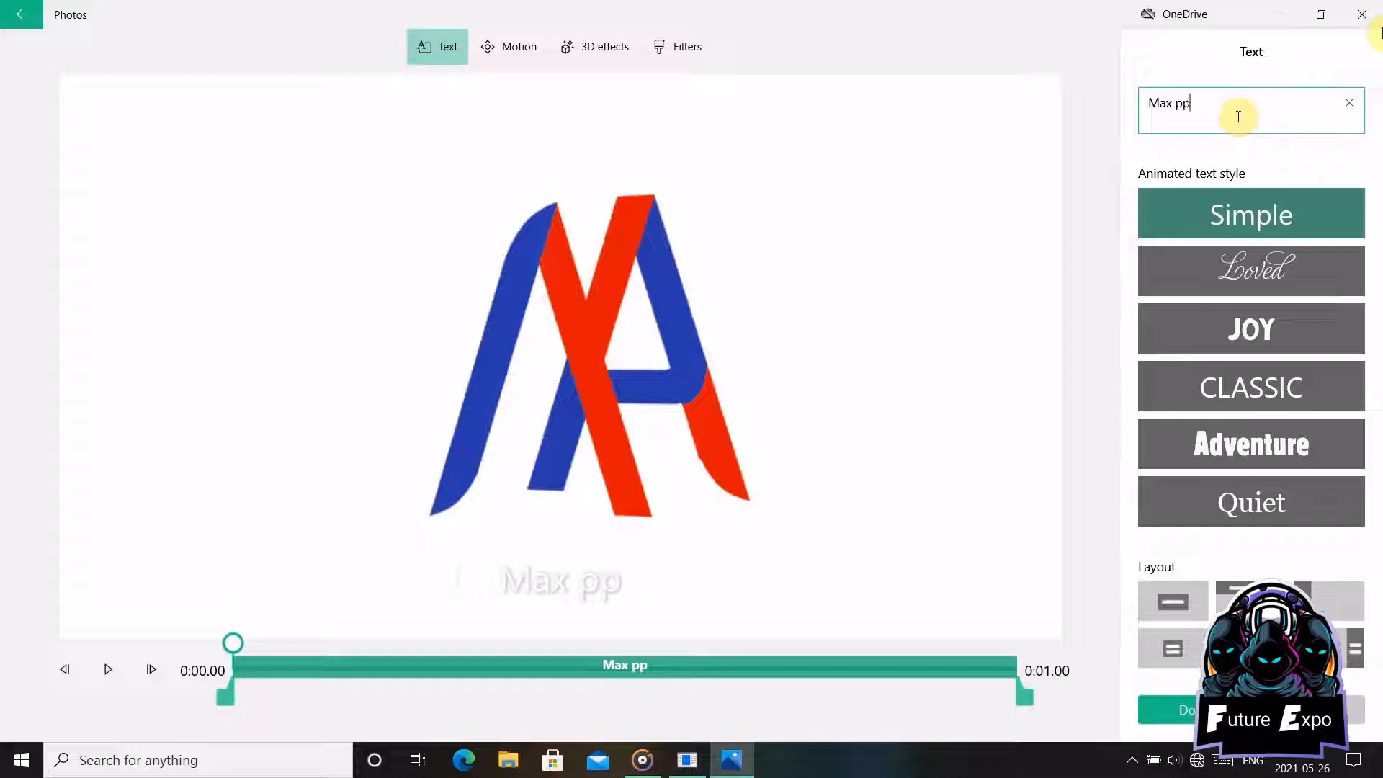
text(ro)
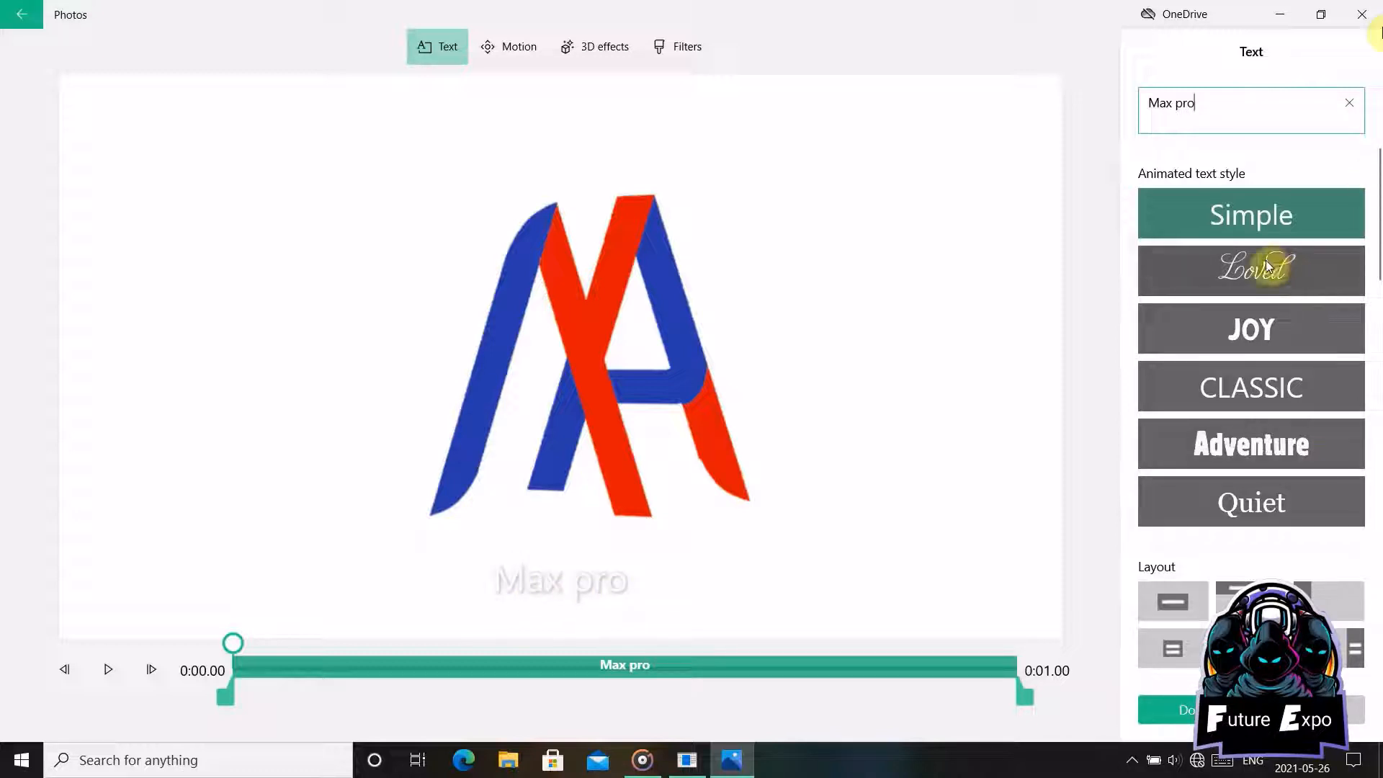
Step: Try out the animated text styles on the Max pro text, from Loved through to Fine Print
click(1289, 270)
click(1251, 332)
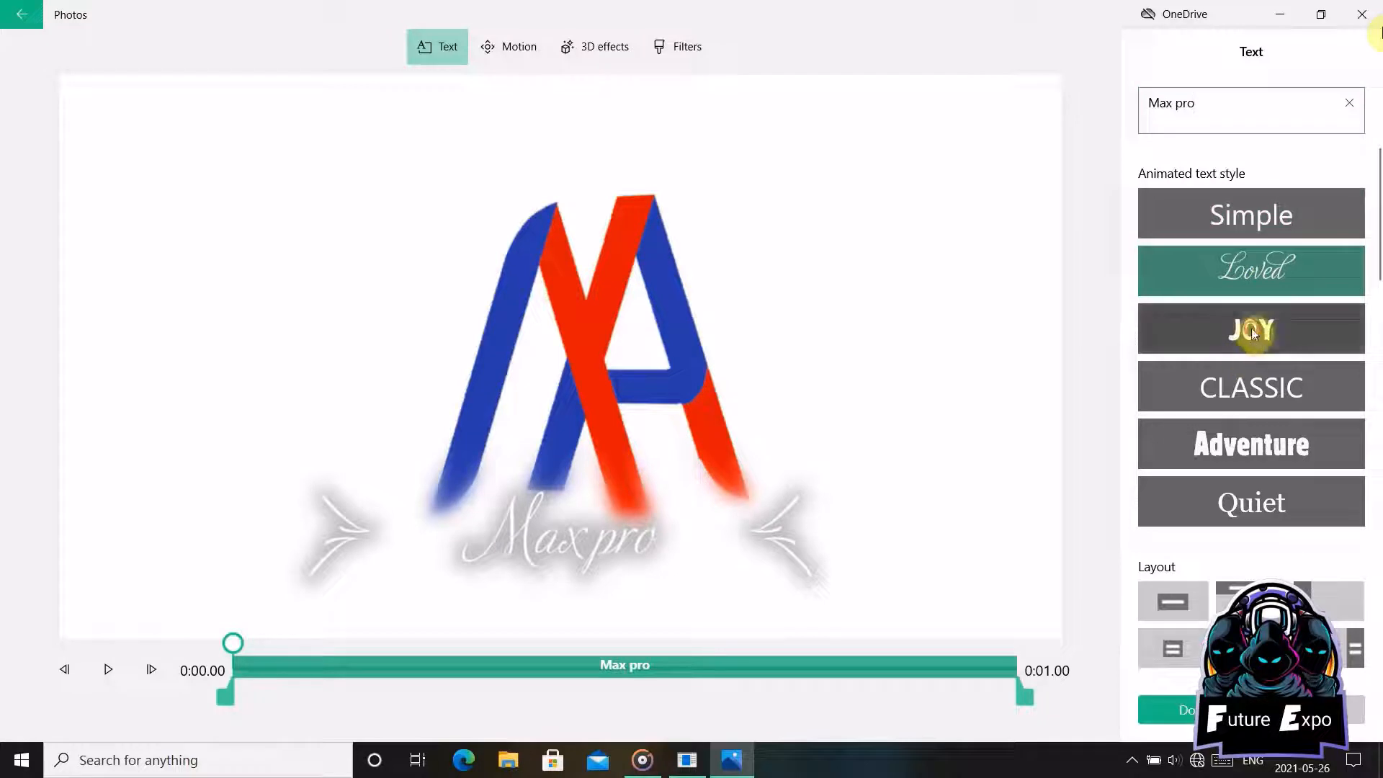
click(1232, 378)
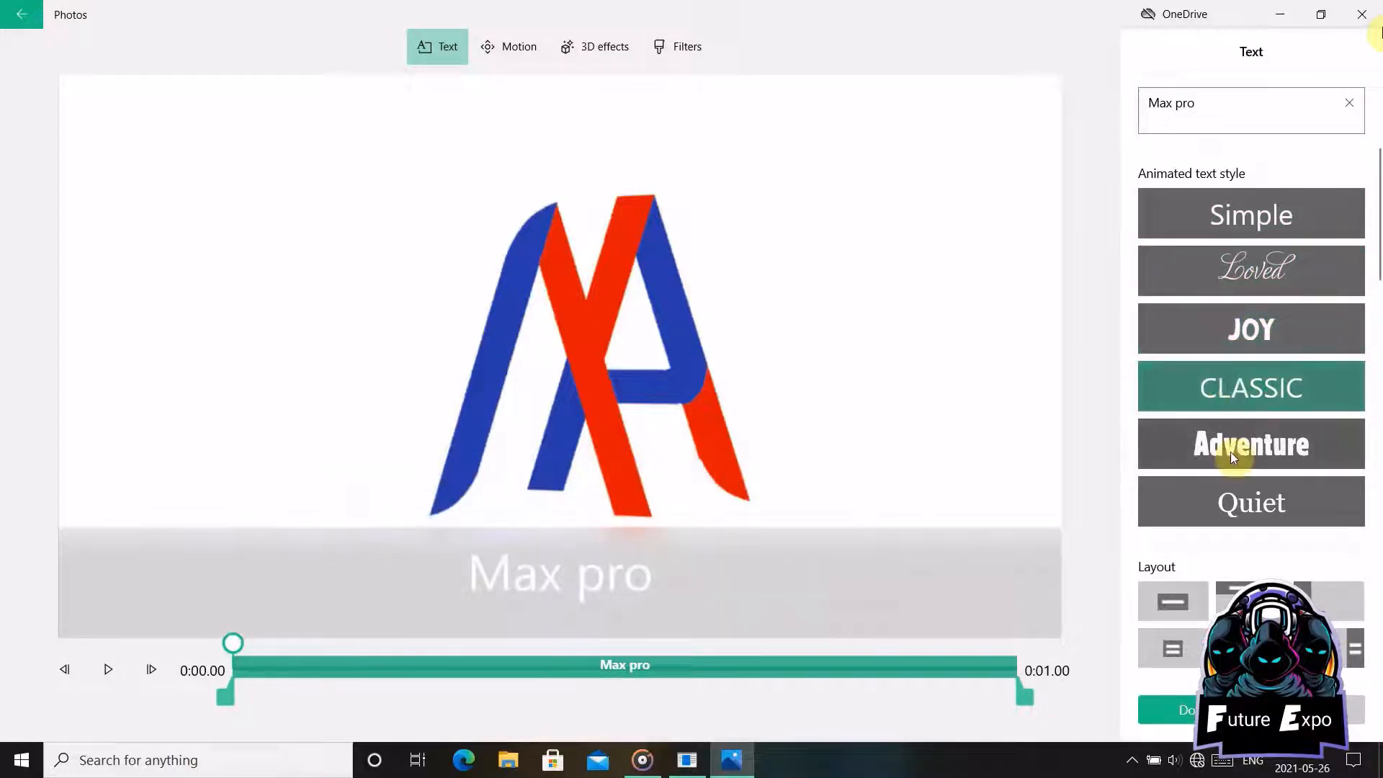
click(1230, 452)
scroll(1229, 452, down, 1)
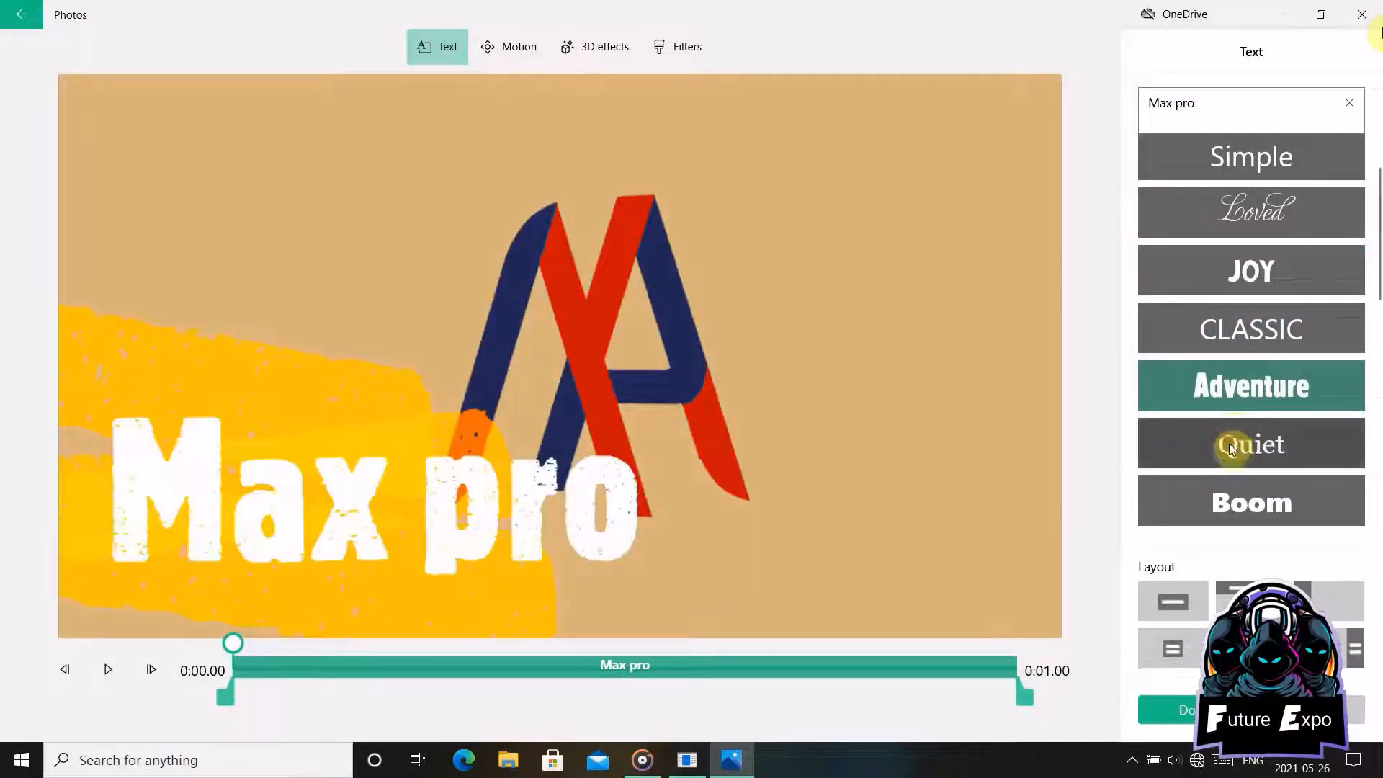
click(1223, 499)
scroll(1228, 447, down, 3)
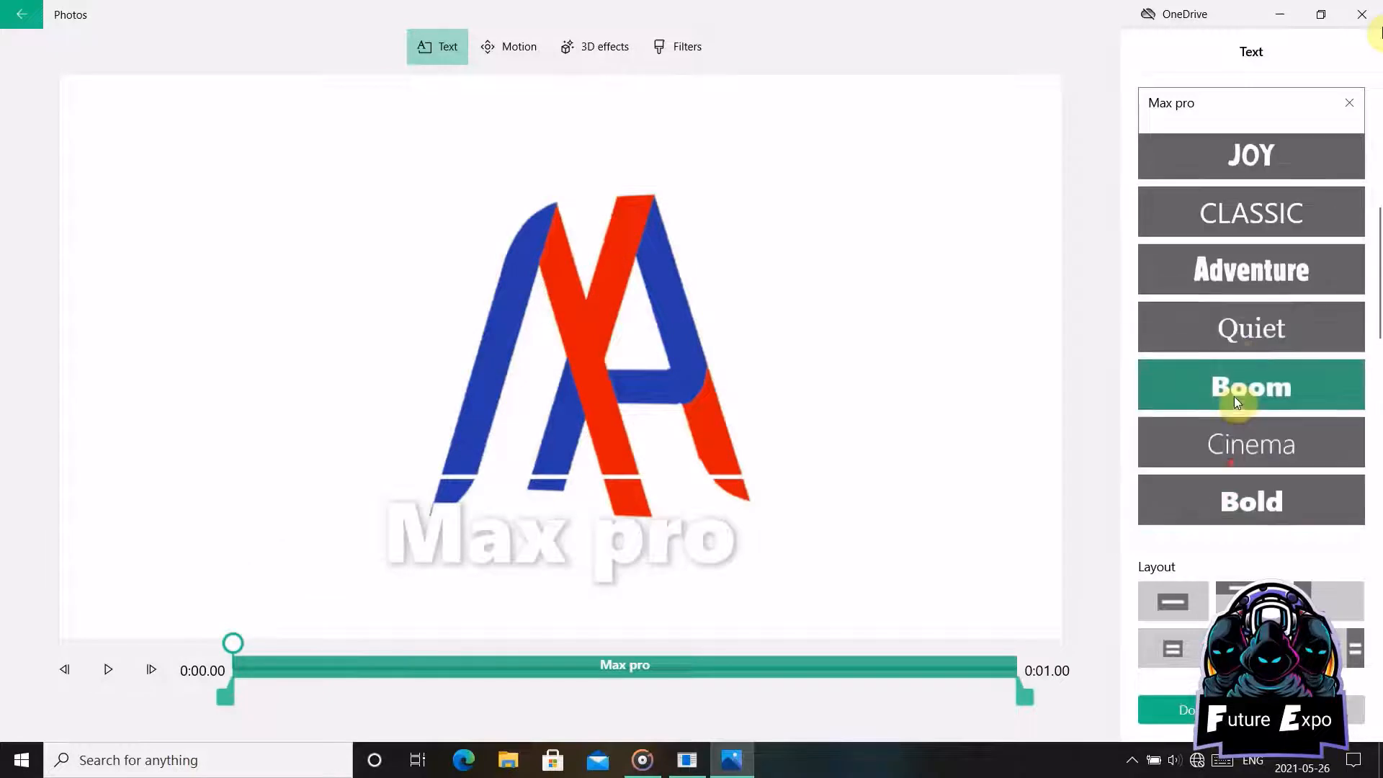
click(1234, 432)
click(1228, 489)
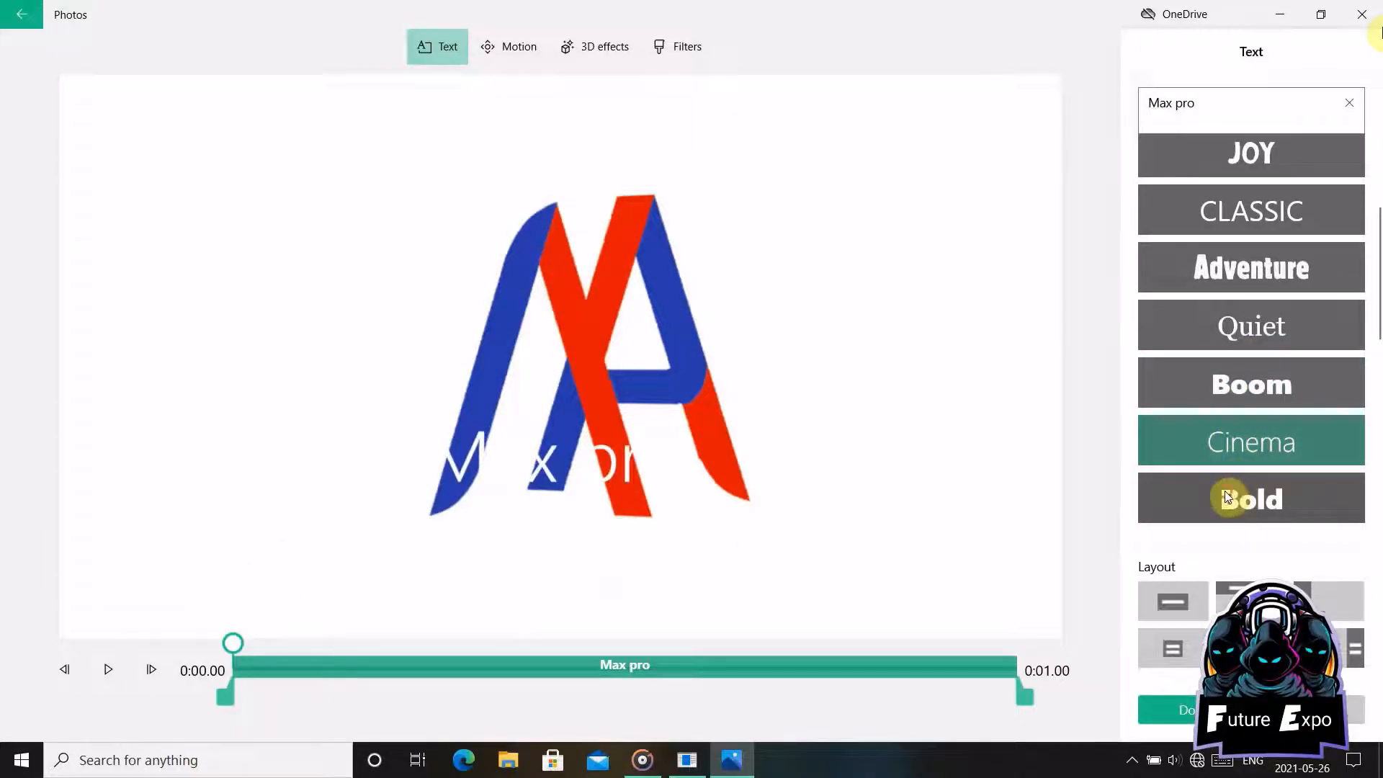
scroll(1229, 425, down, 3)
click(1230, 436)
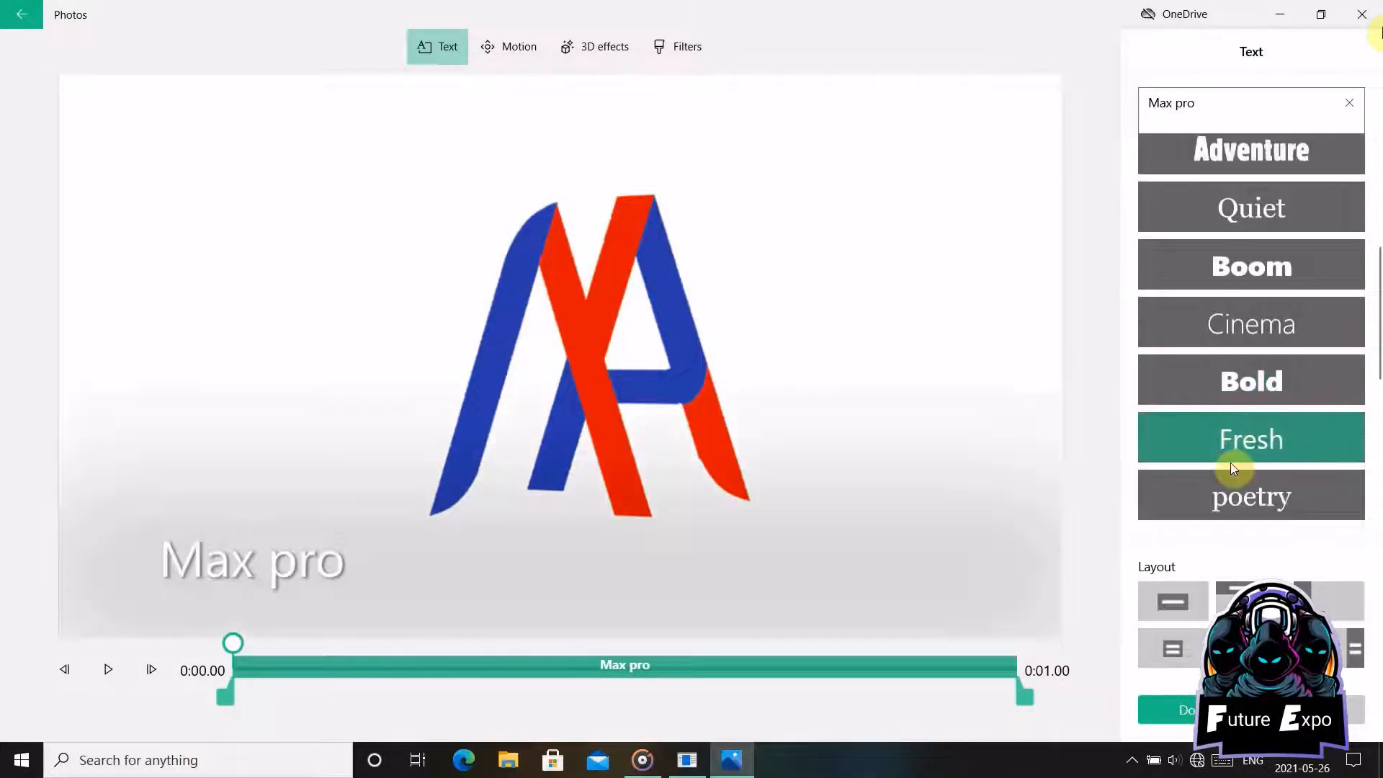
click(1230, 477)
scroll(1231, 457, down, 3)
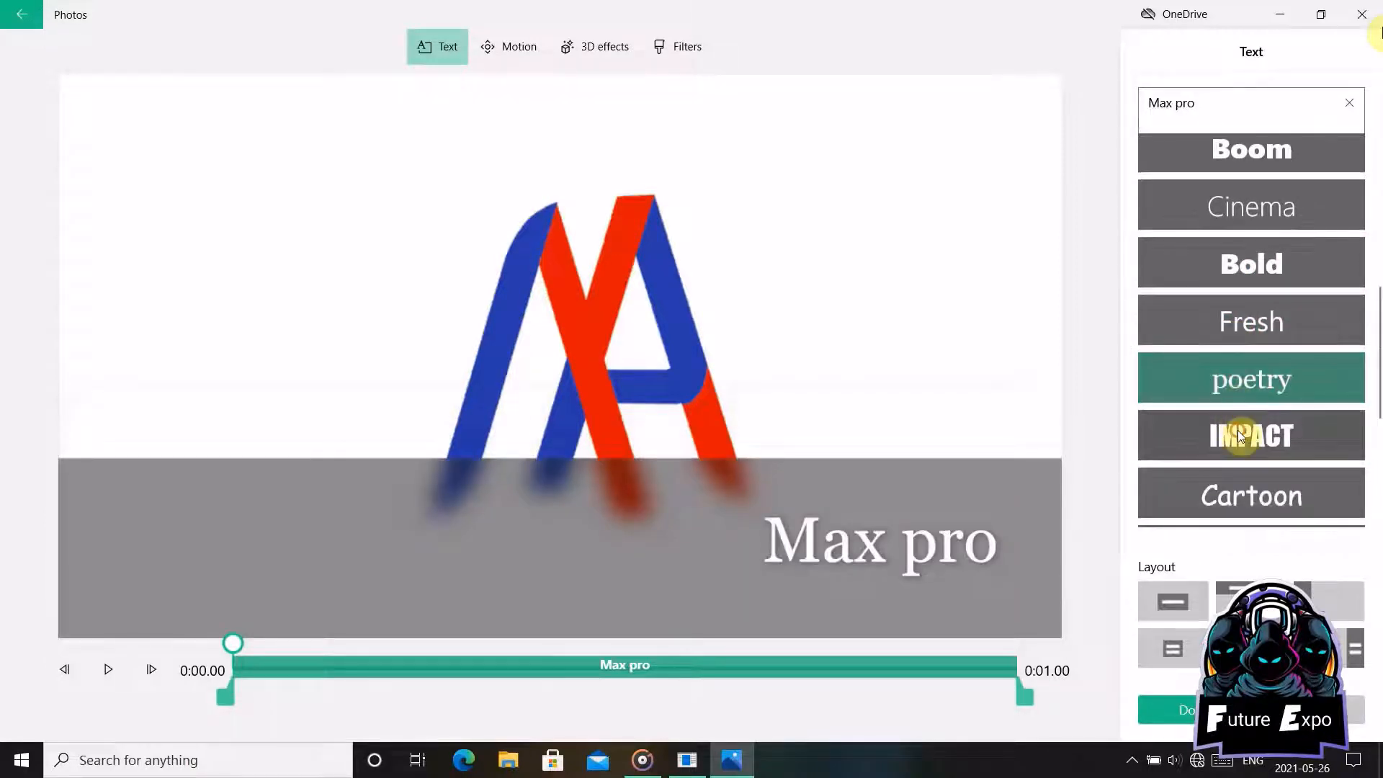
click(1238, 430)
click(1238, 482)
scroll(1238, 482, down, 3)
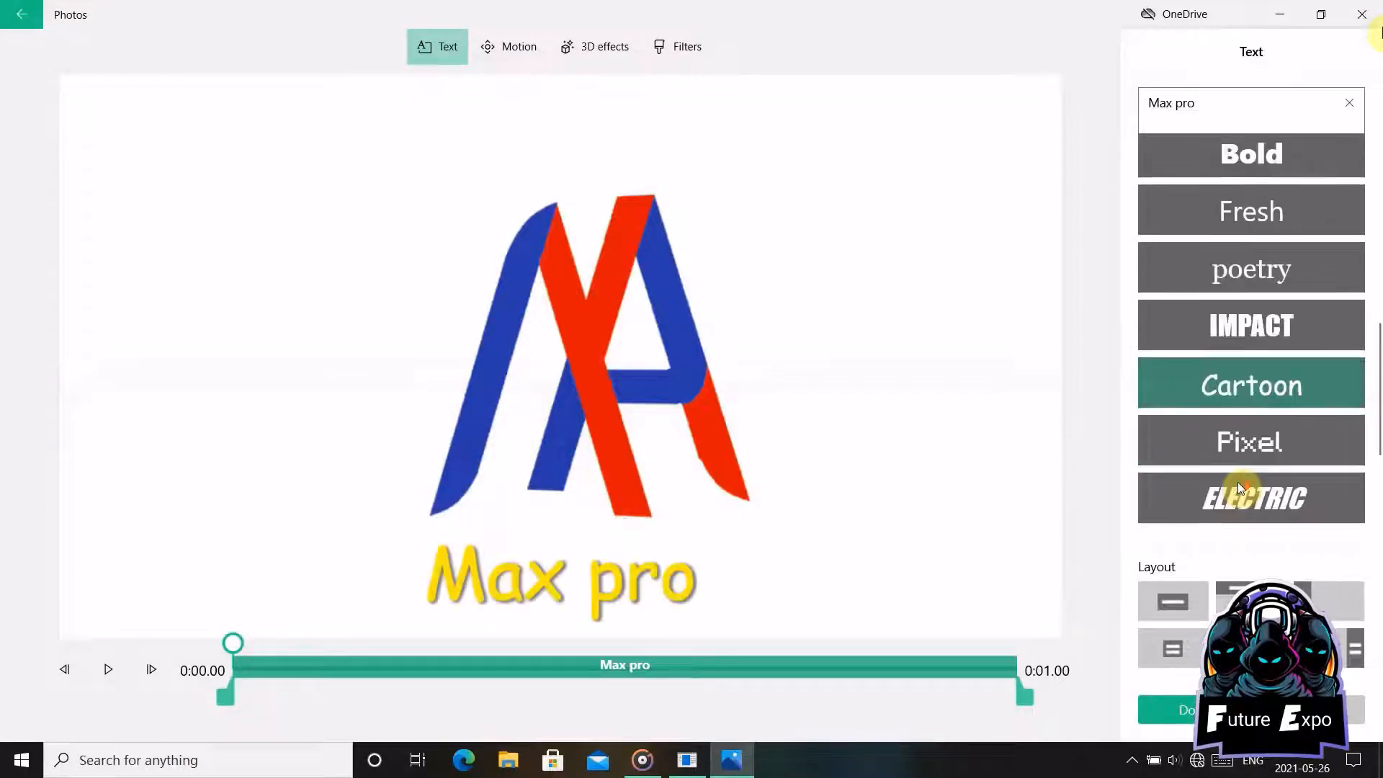
click(1234, 434)
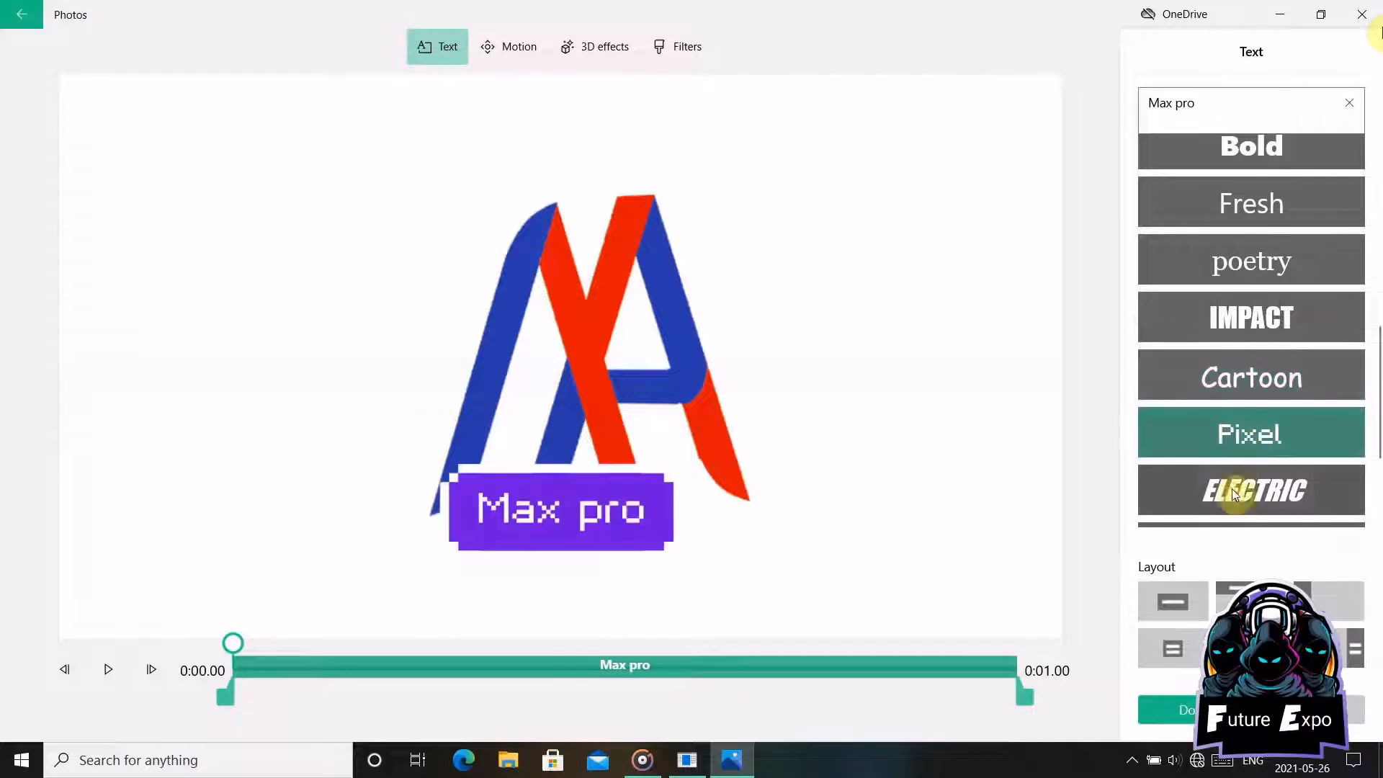
click(1232, 489)
scroll(1232, 479, down, 1)
scroll(1232, 468, down, 2)
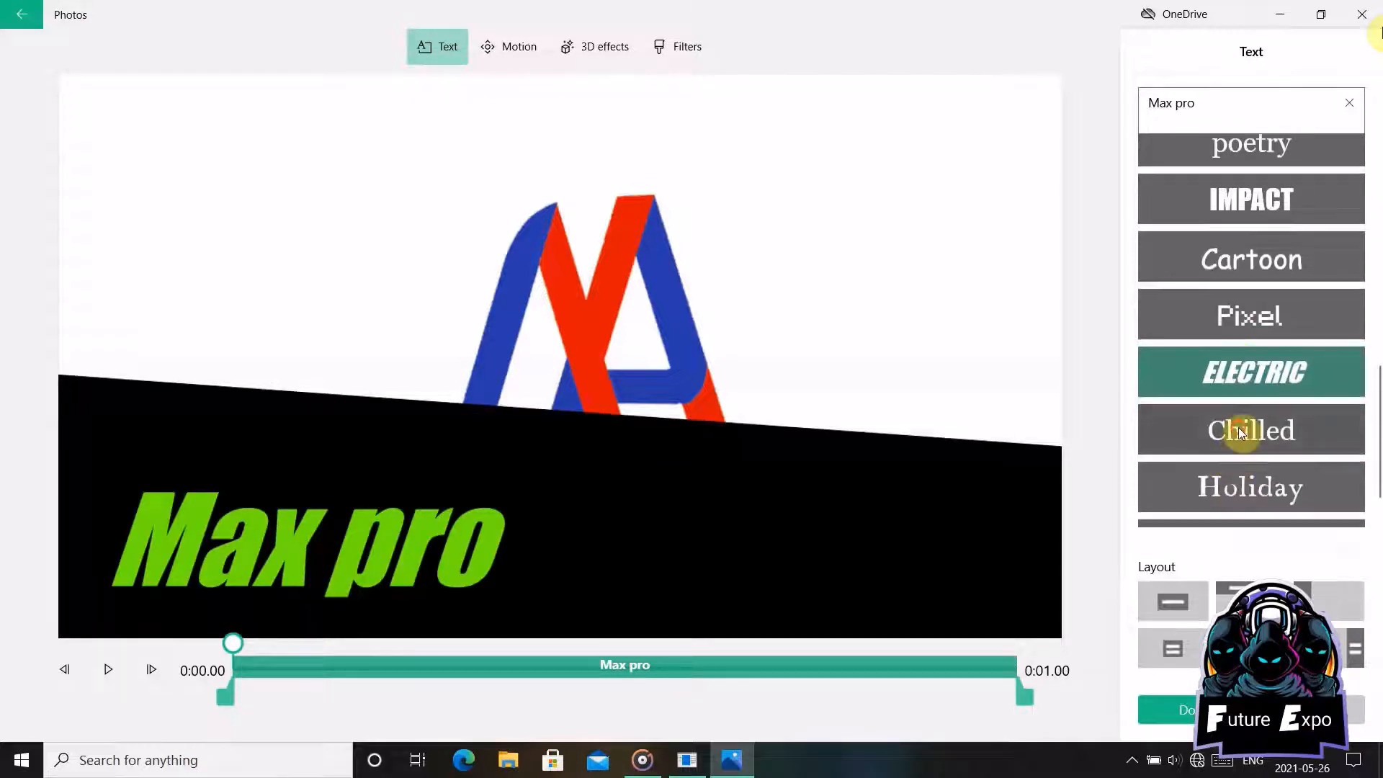
click(1243, 432)
click(1241, 489)
scroll(1238, 485, down, 1)
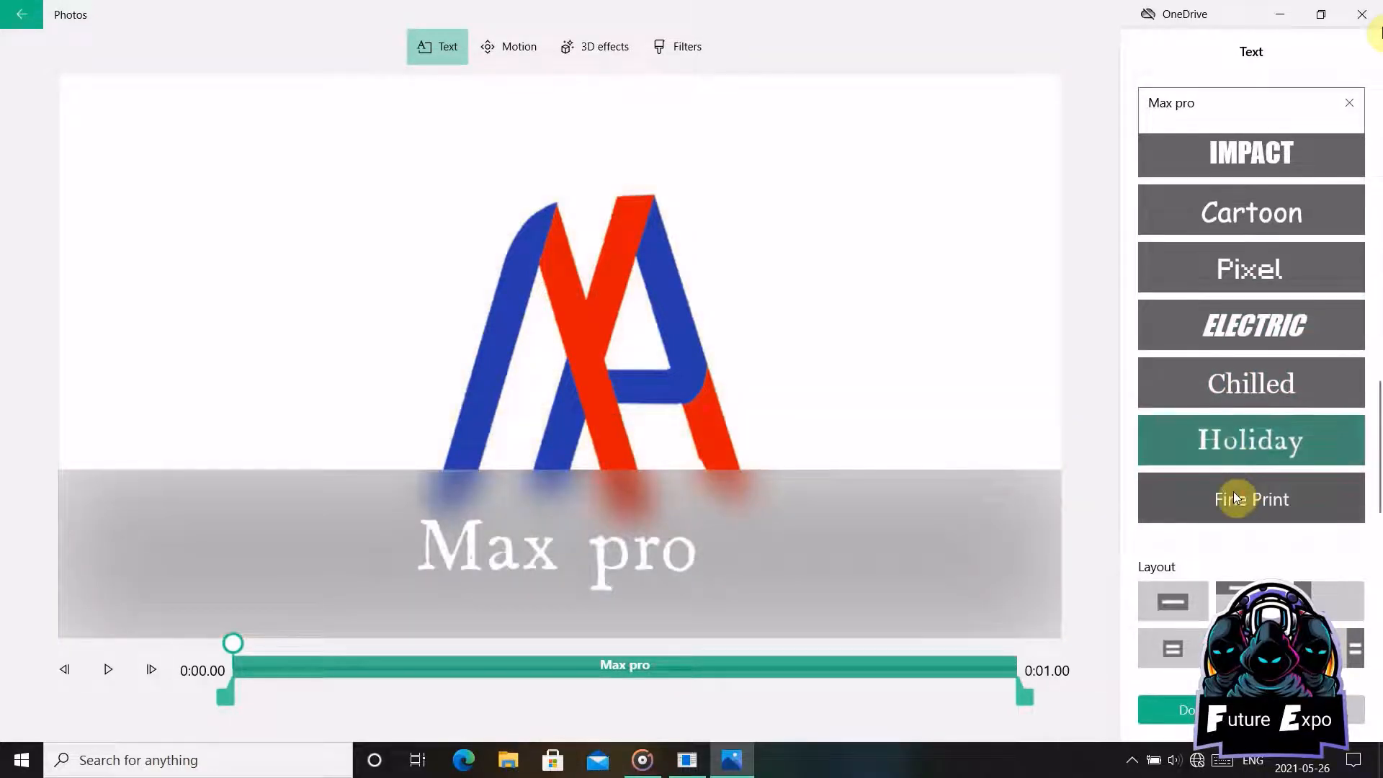
click(1233, 491)
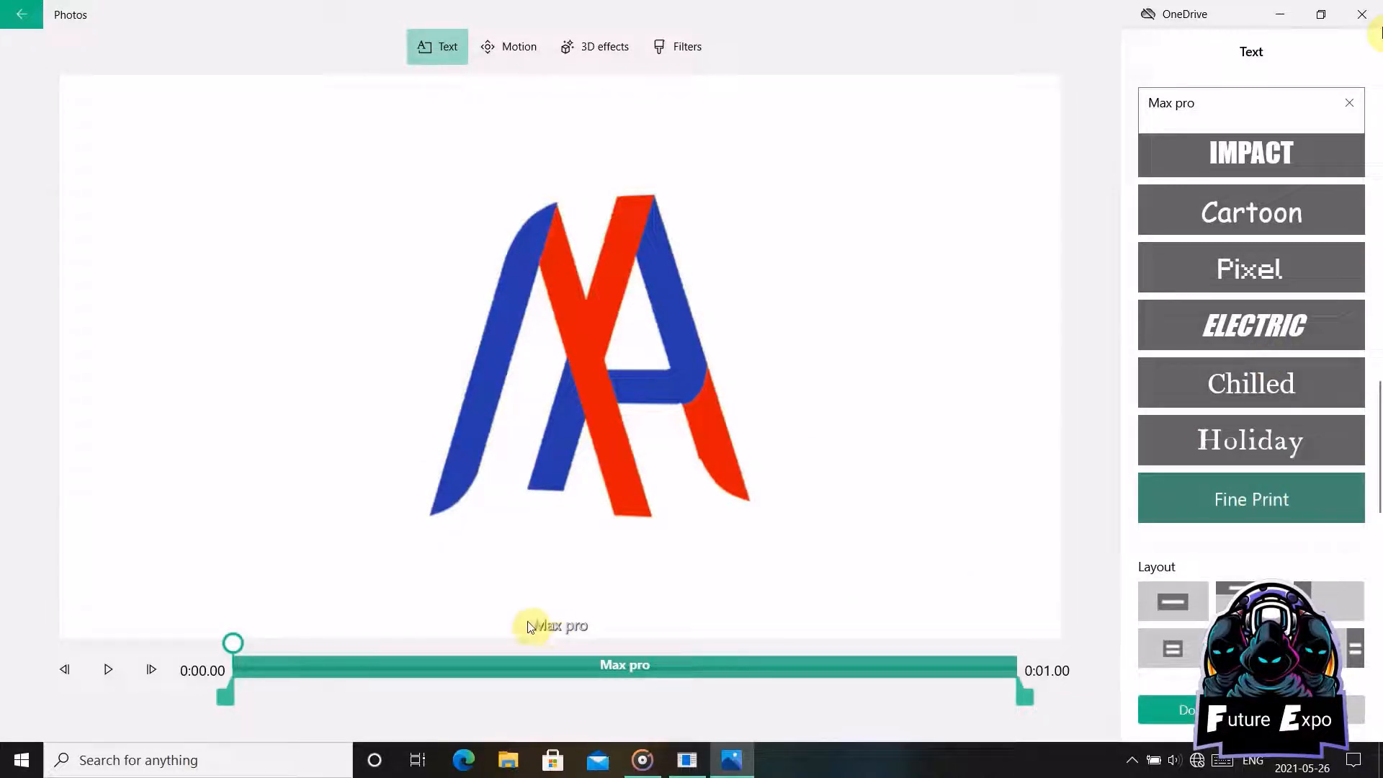
Step: Apply the Joy animated style to the Max pro text
scroll(1239, 324, up, 1)
scroll(1230, 291, up, 5)
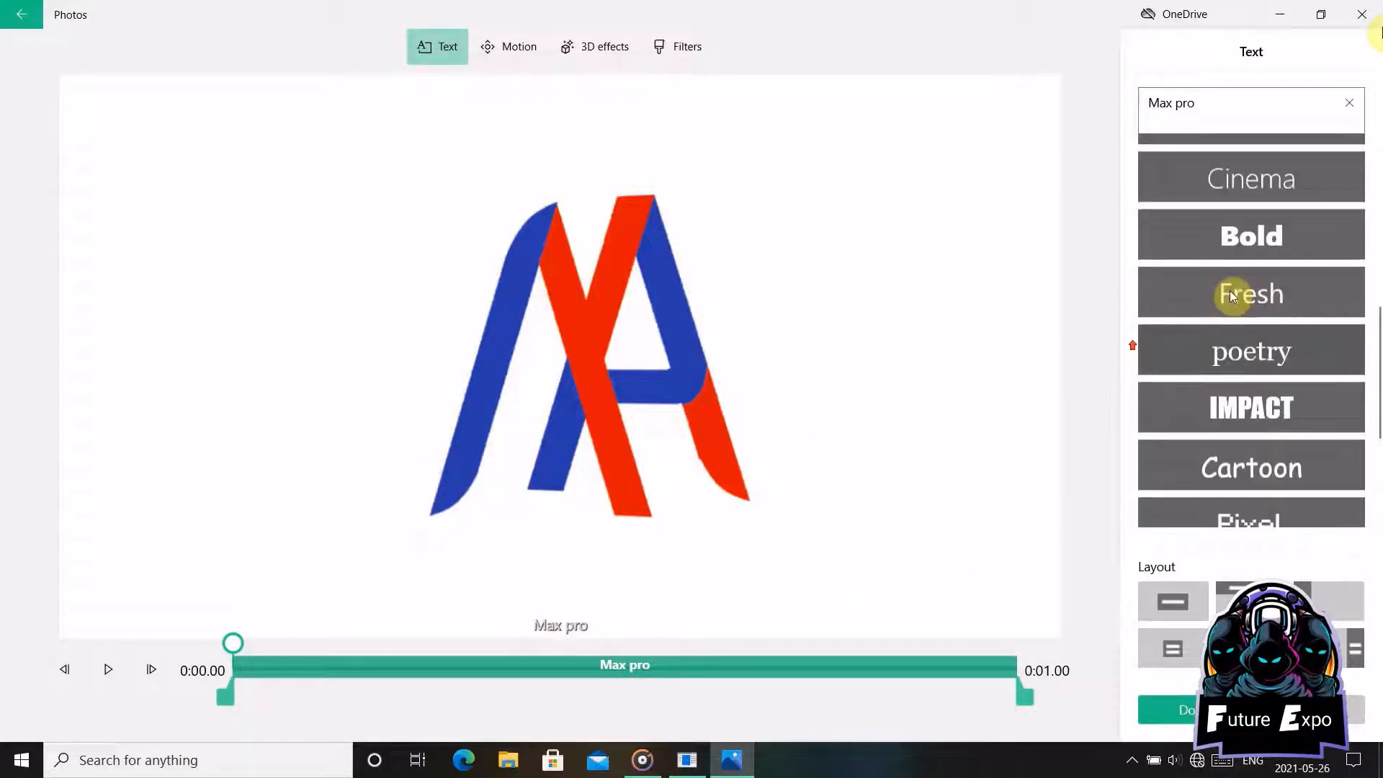
scroll(1238, 192, up, 3)
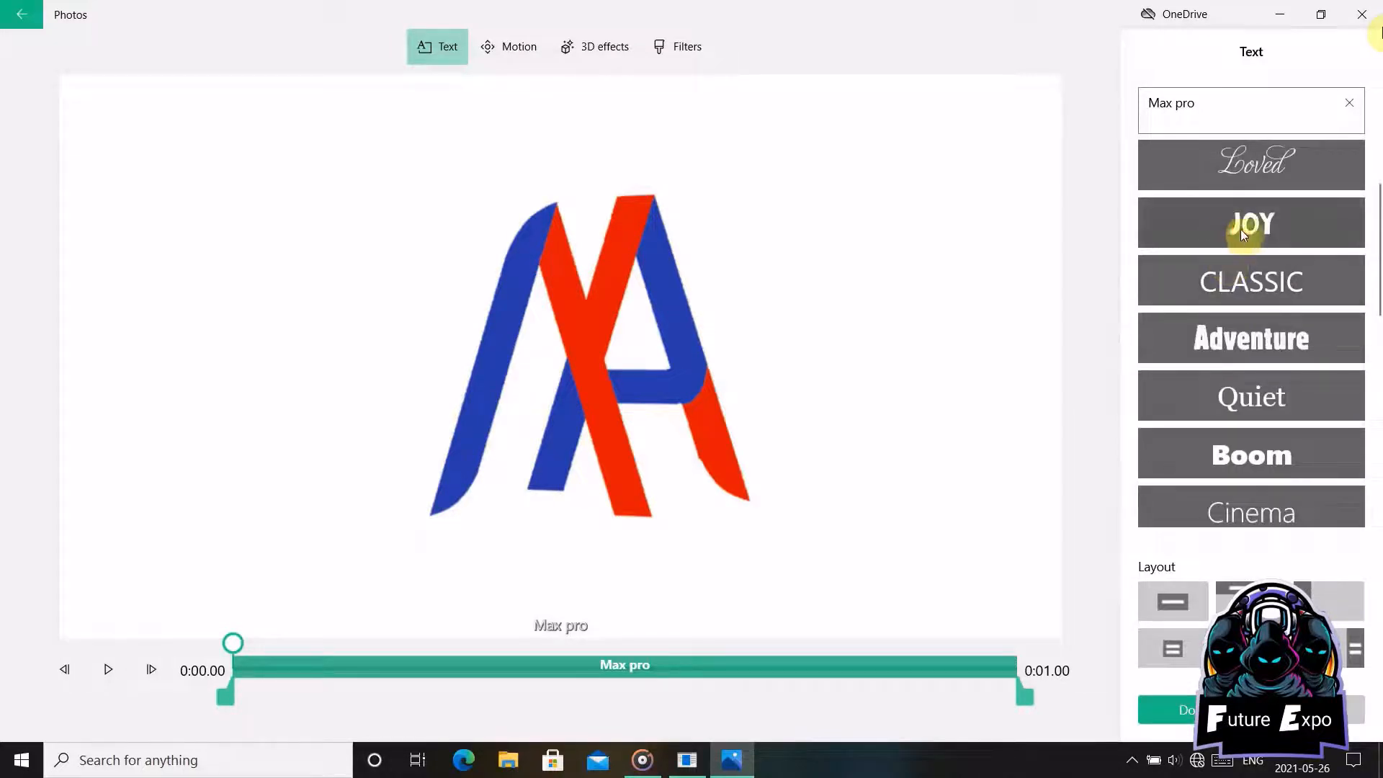
click(1240, 229)
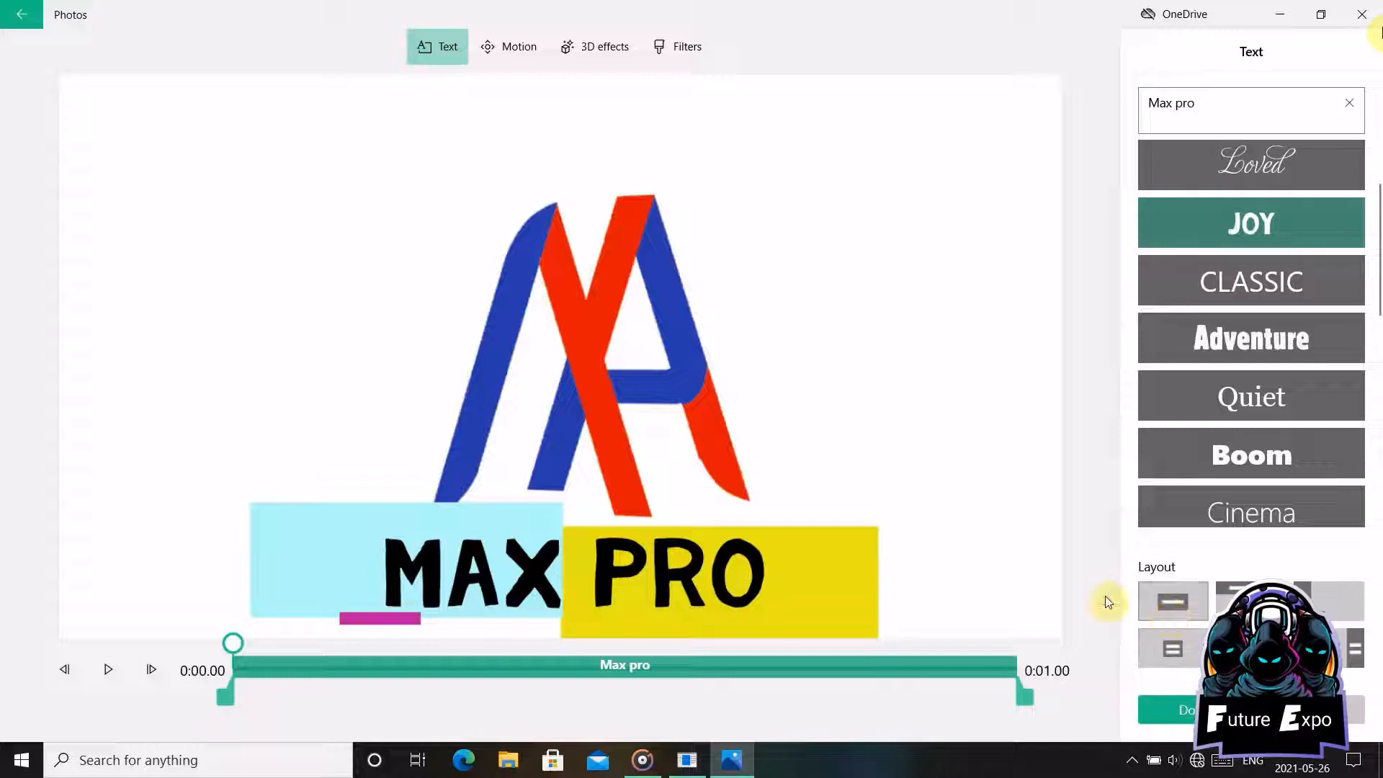
Step: Compare the available text layouts and choose the one that places the Max pro title above the logo
click(1175, 599)
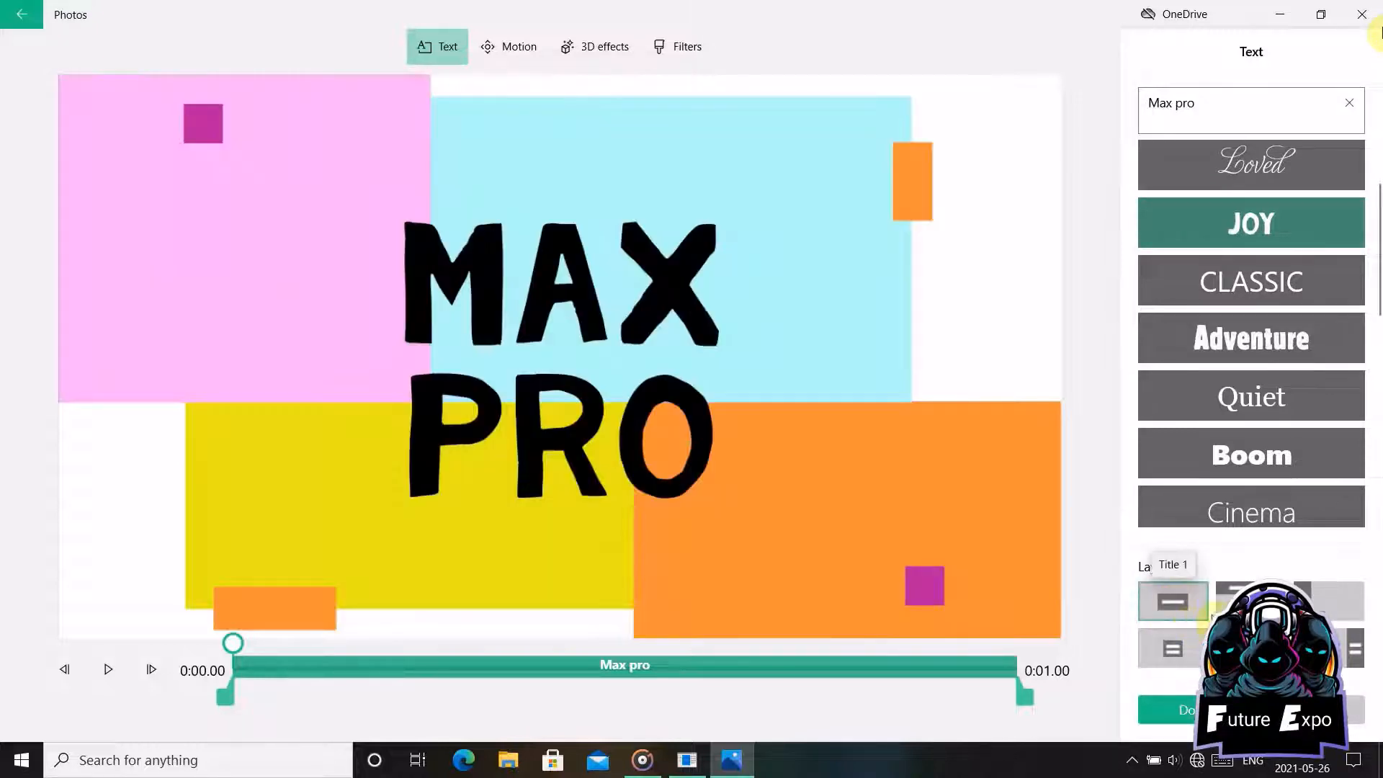
click(1251, 601)
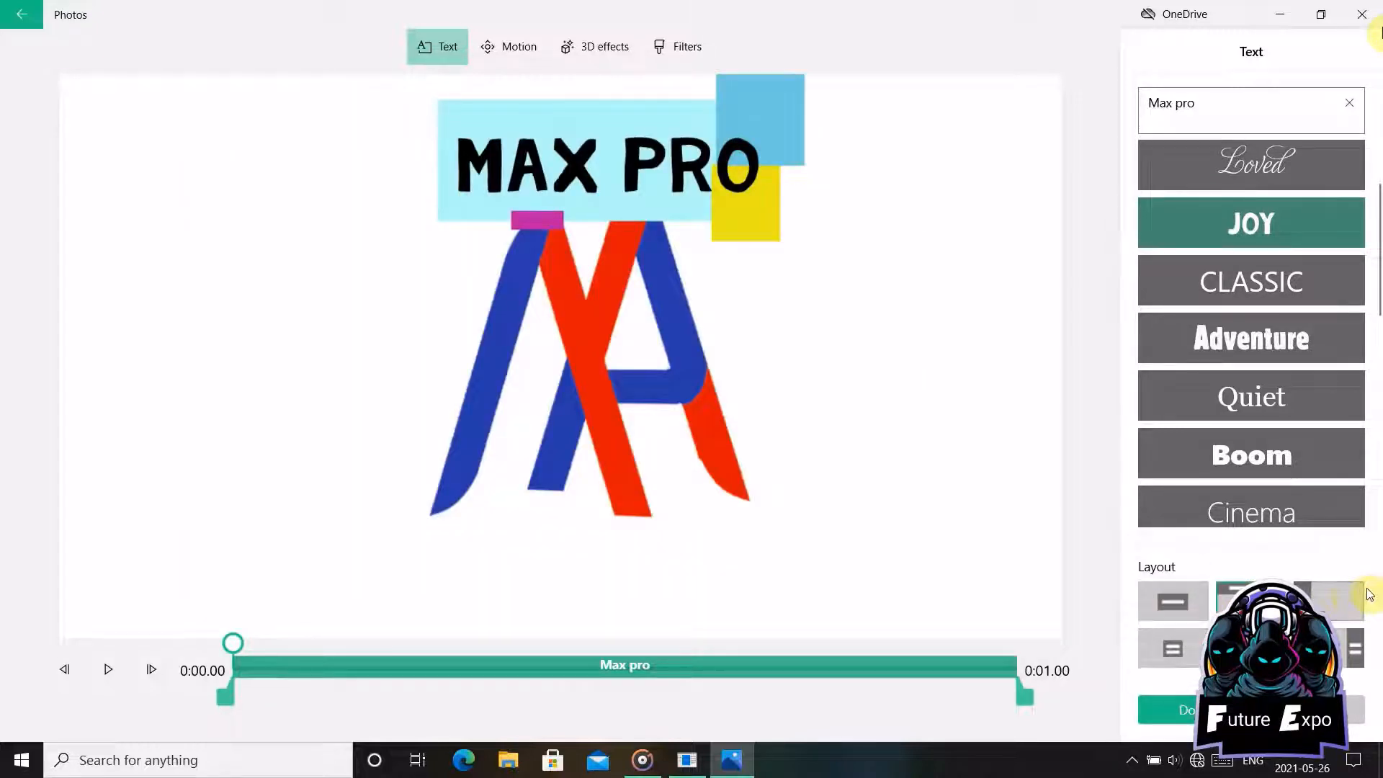
click(1329, 591)
click(1330, 654)
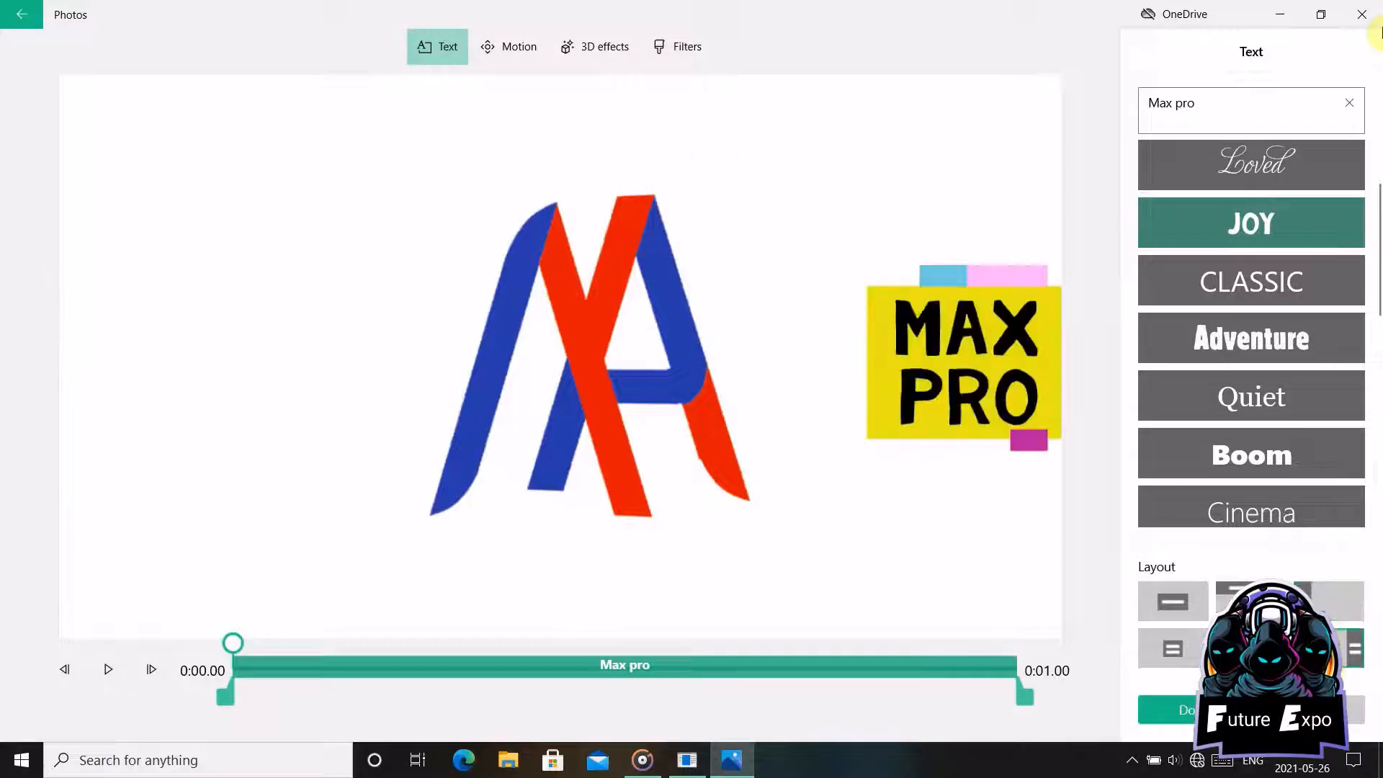
click(1155, 647)
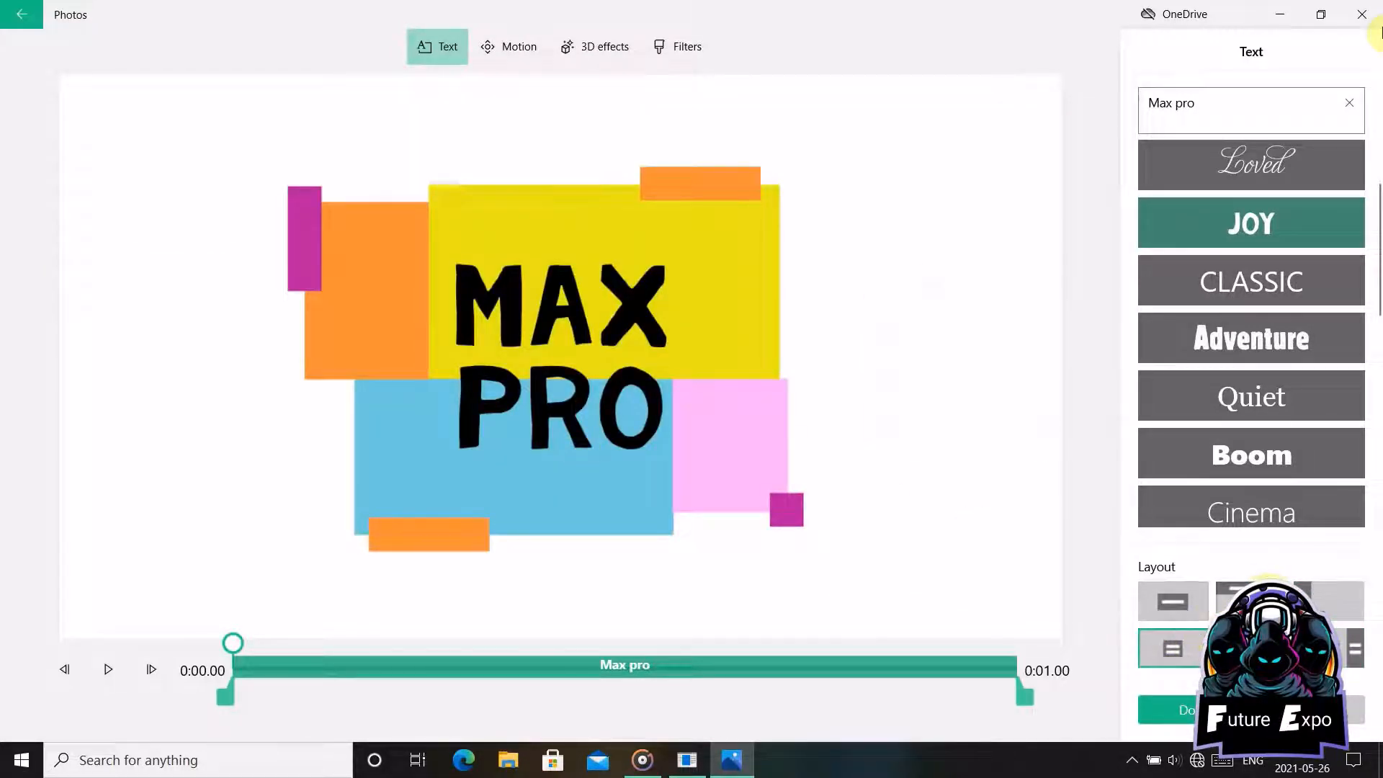
click(1254, 599)
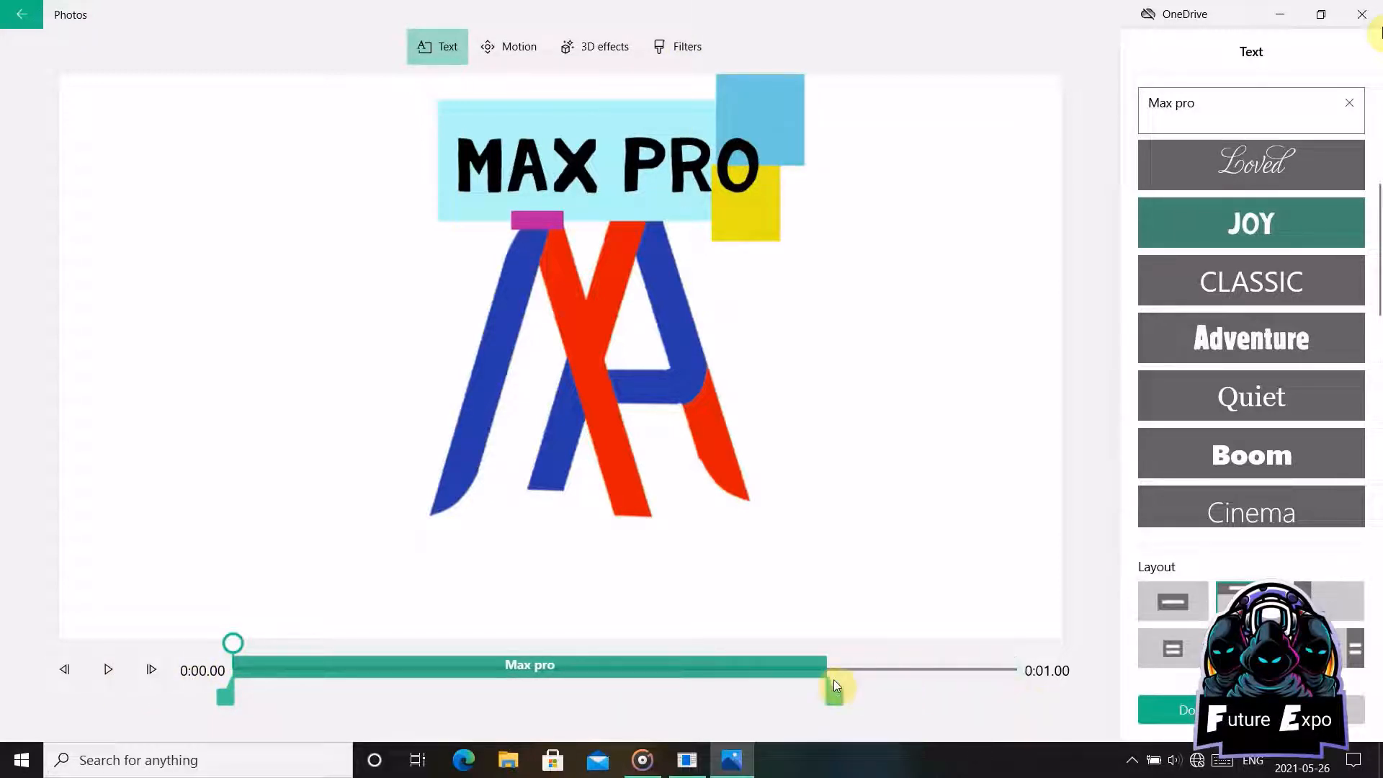
Step: Shorten the Max pro text to about three quarters of the logo image's duration, save it and scrub the preview to check it
drag(231, 643, 634, 667)
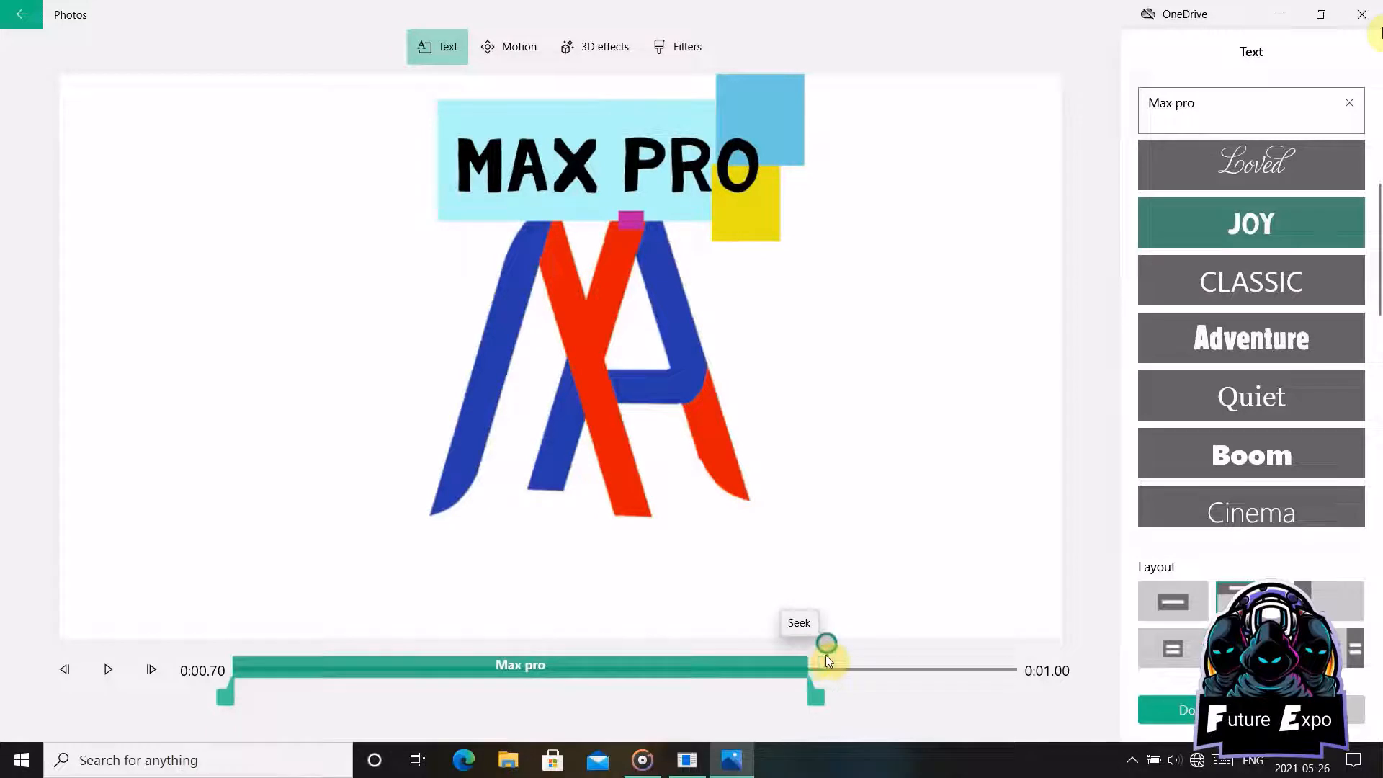
drag(826, 655, 860, 654)
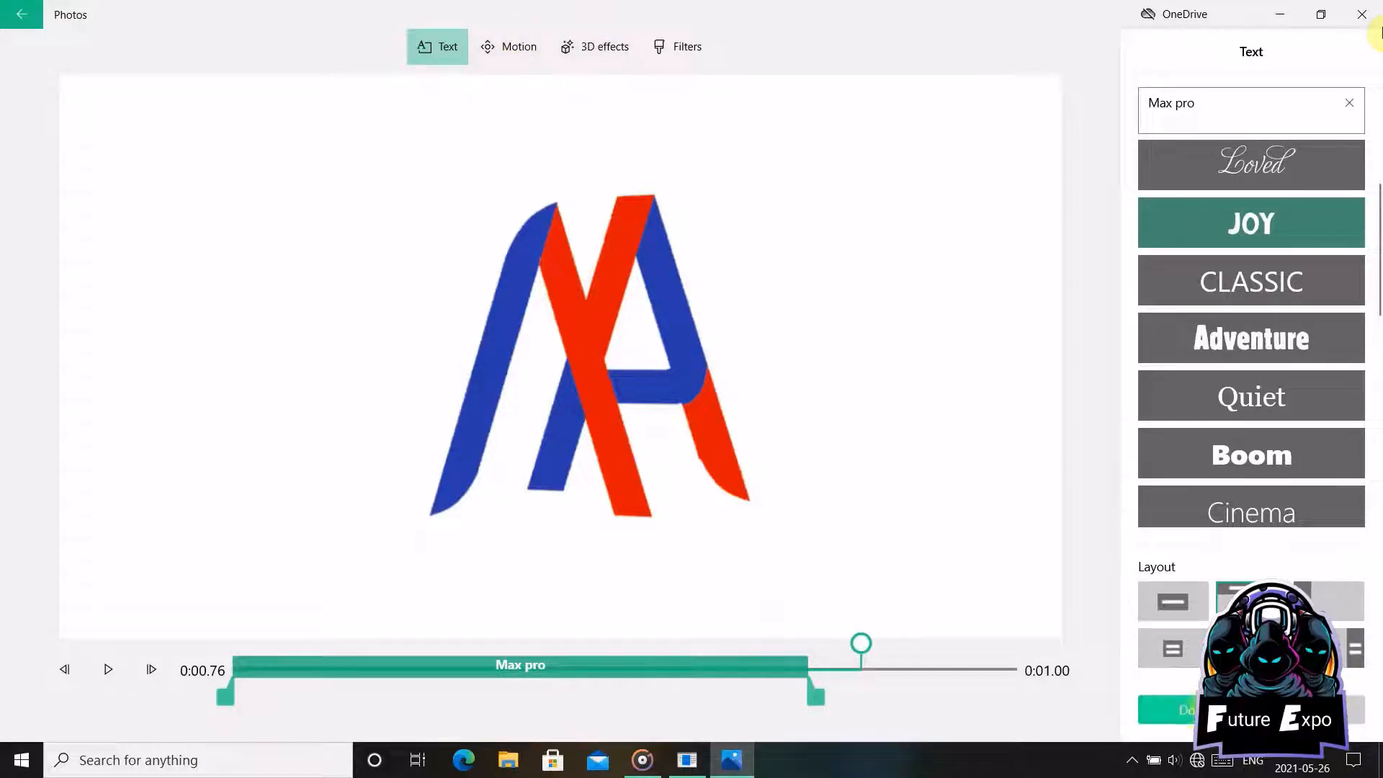
click(1167, 710)
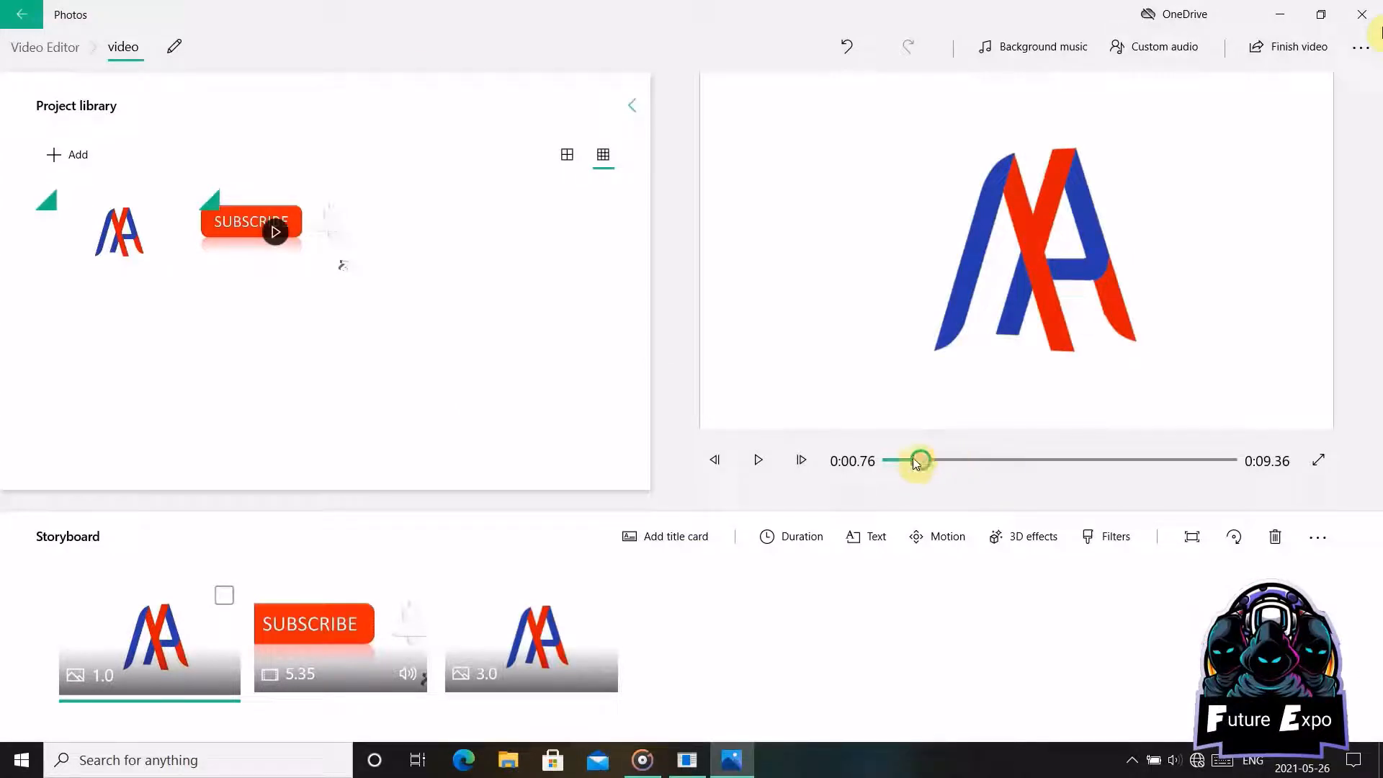
drag(921, 459, 892, 464)
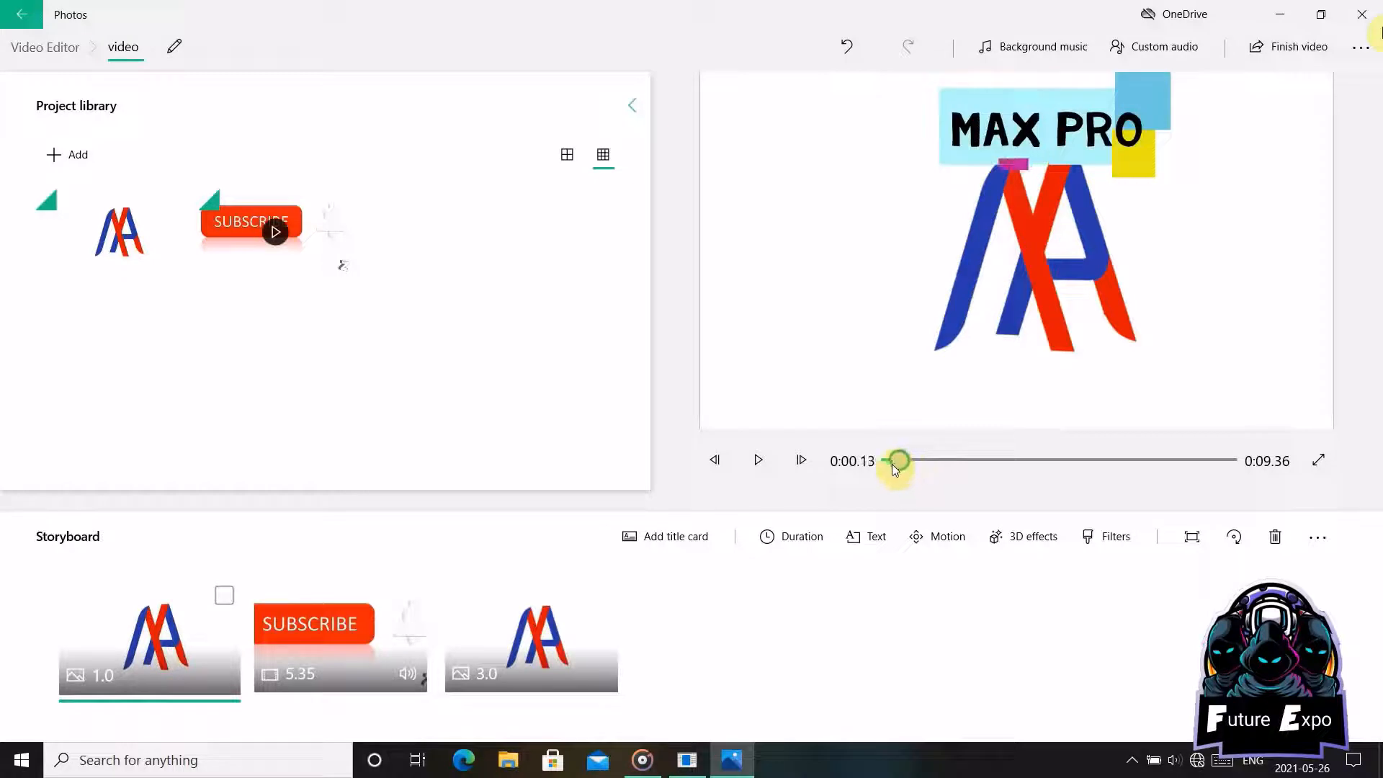
Step: Preview the Zoom in center and Tilt down motions on the logo image, and settle on Zoom out center
click(945, 546)
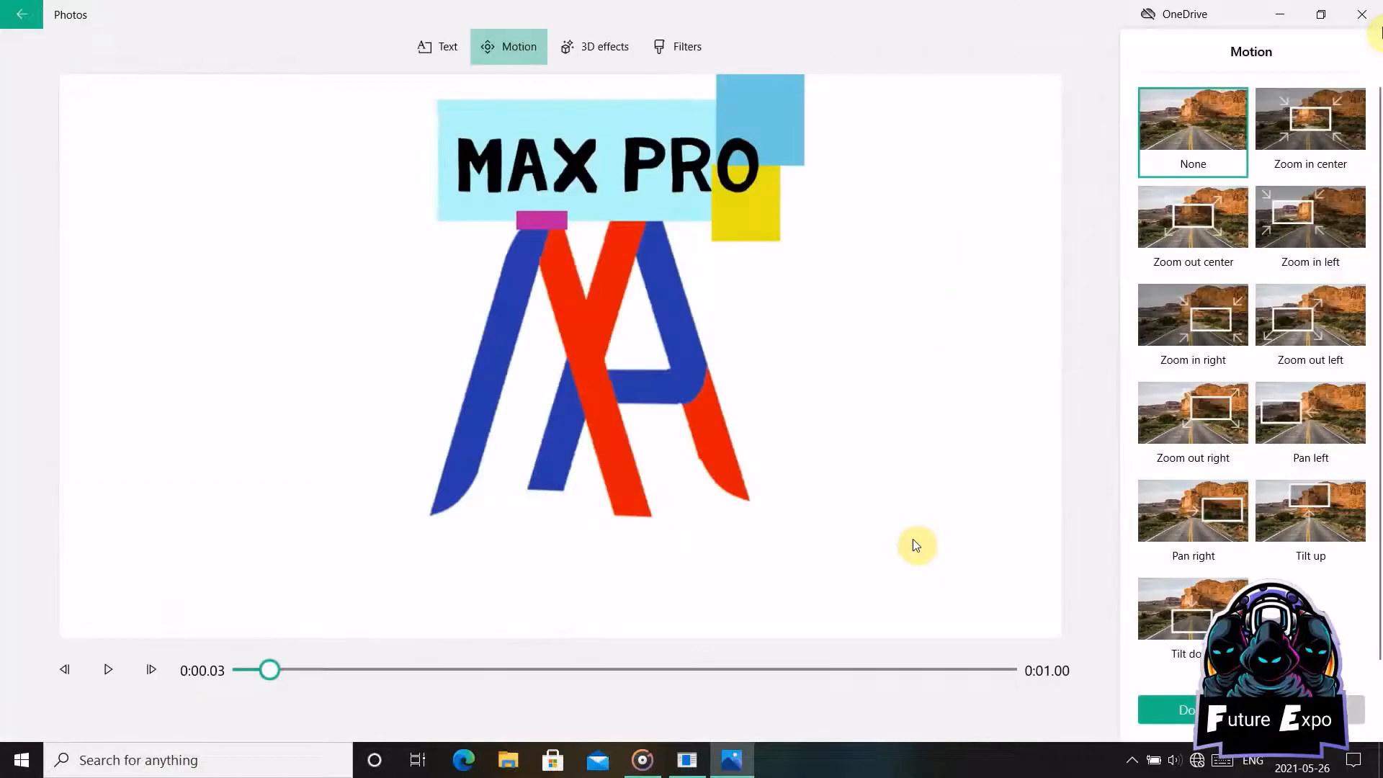
click(1327, 133)
click(108, 669)
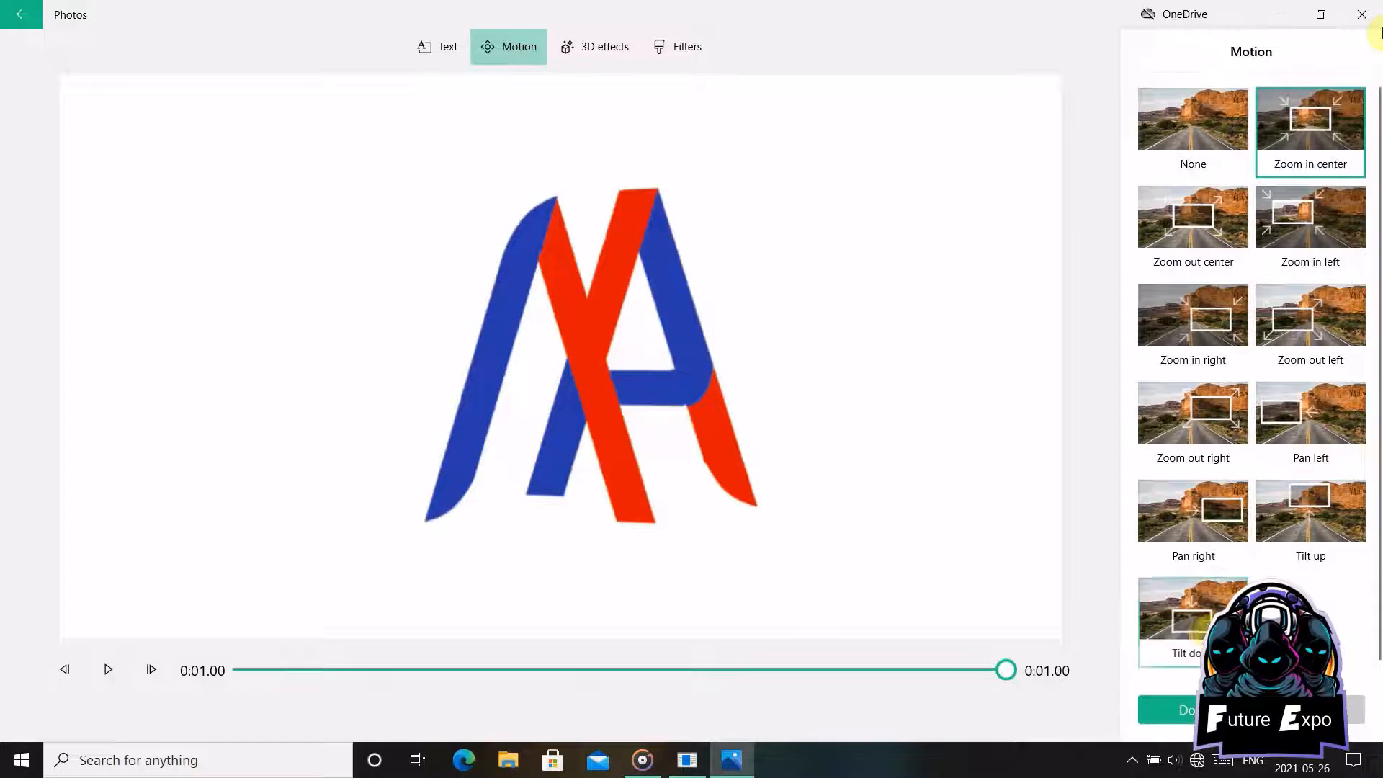
click(1185, 613)
click(110, 670)
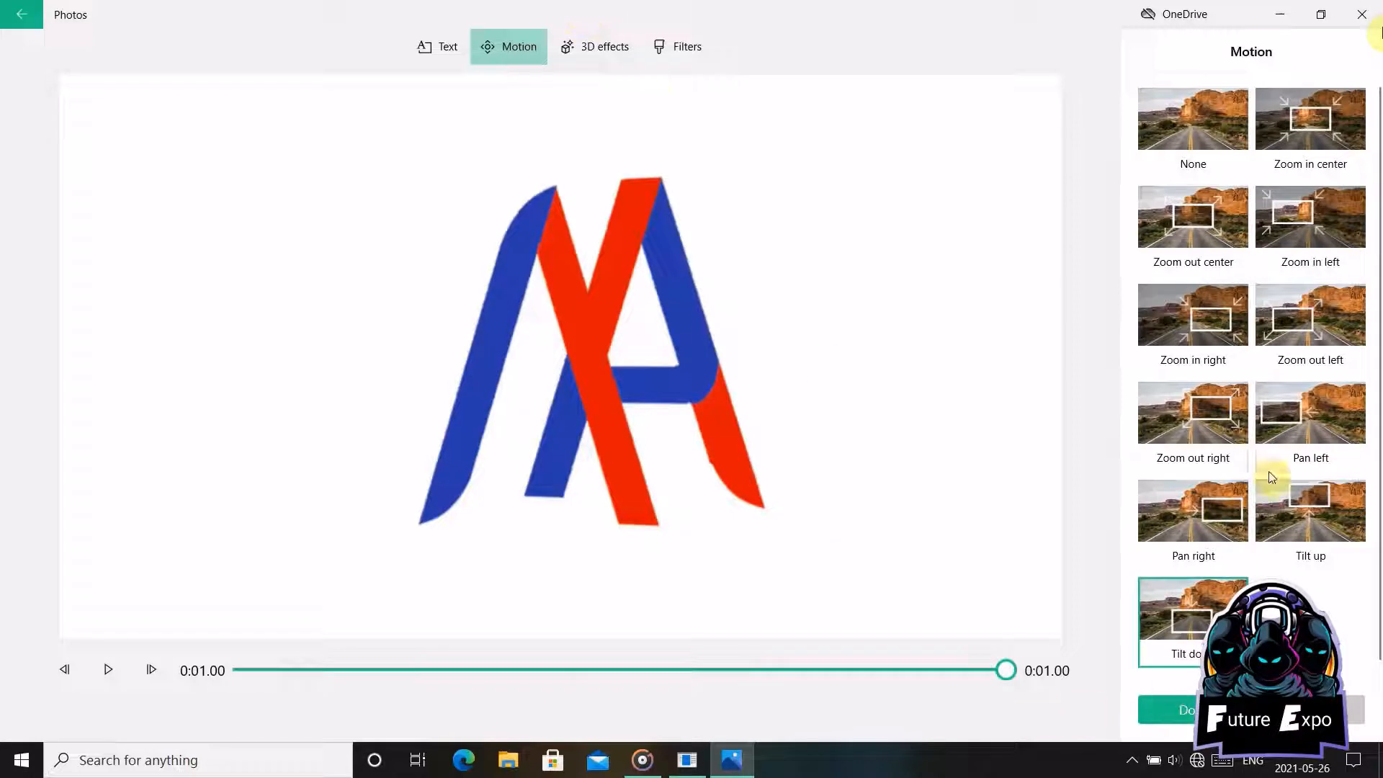
click(1215, 229)
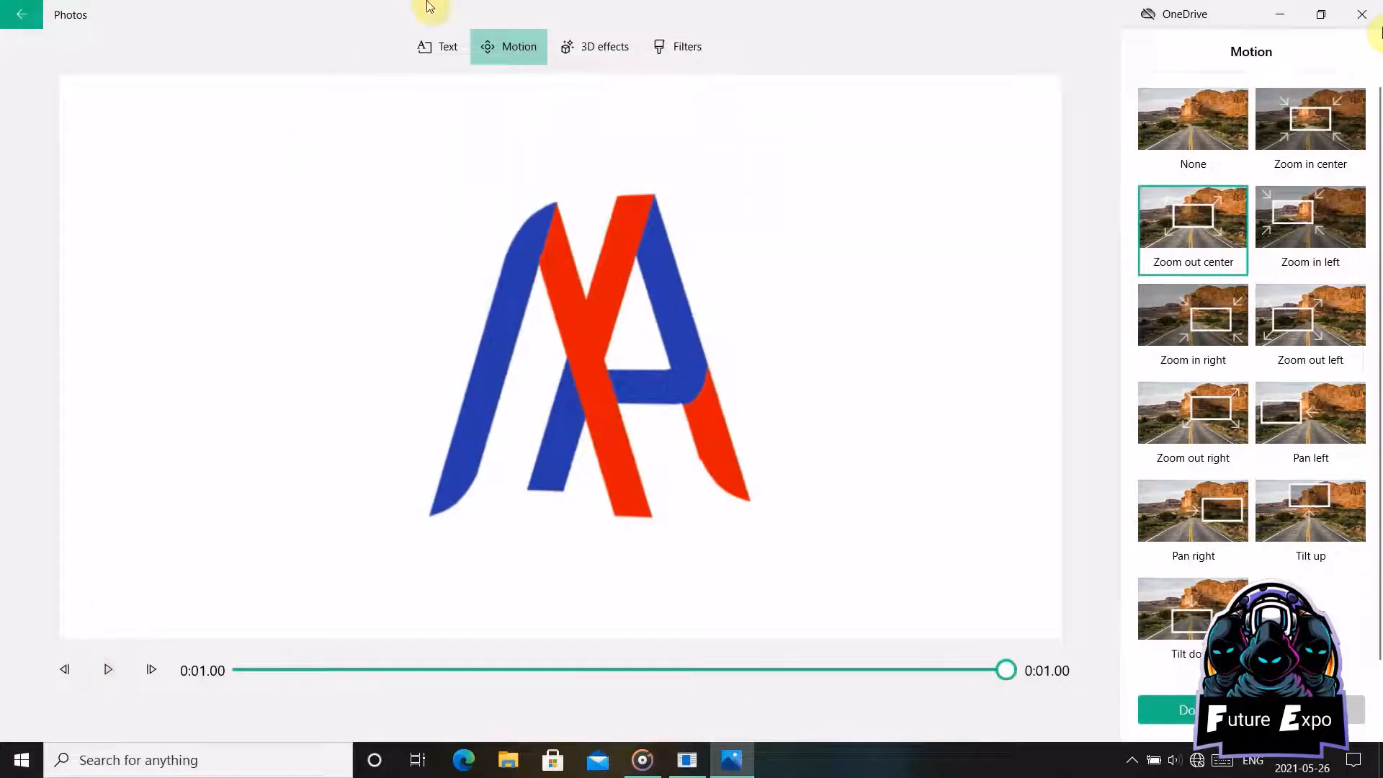
Step: Add the Explosion 3D effect to the logo image, then enlarge and reposition it to surround the whole logo
click(589, 56)
click(589, 50)
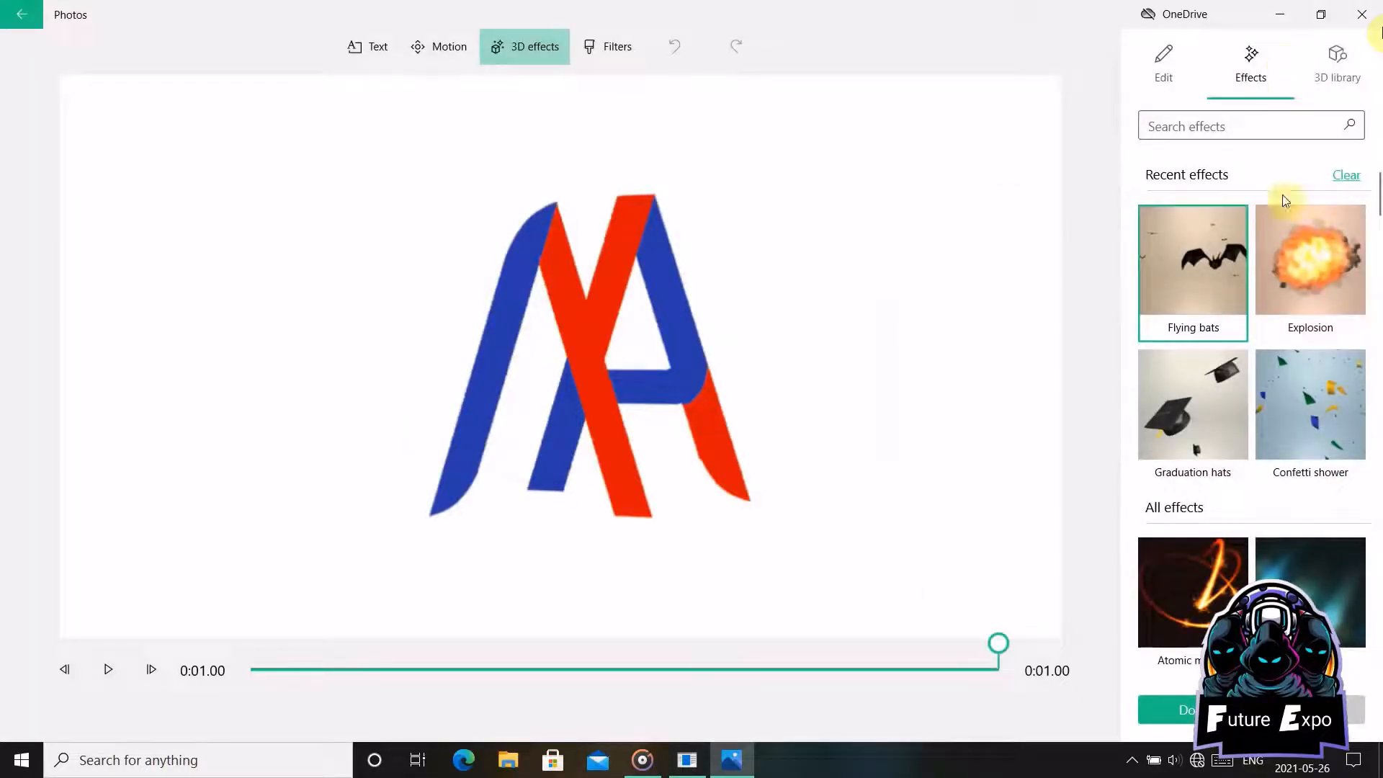
click(1300, 322)
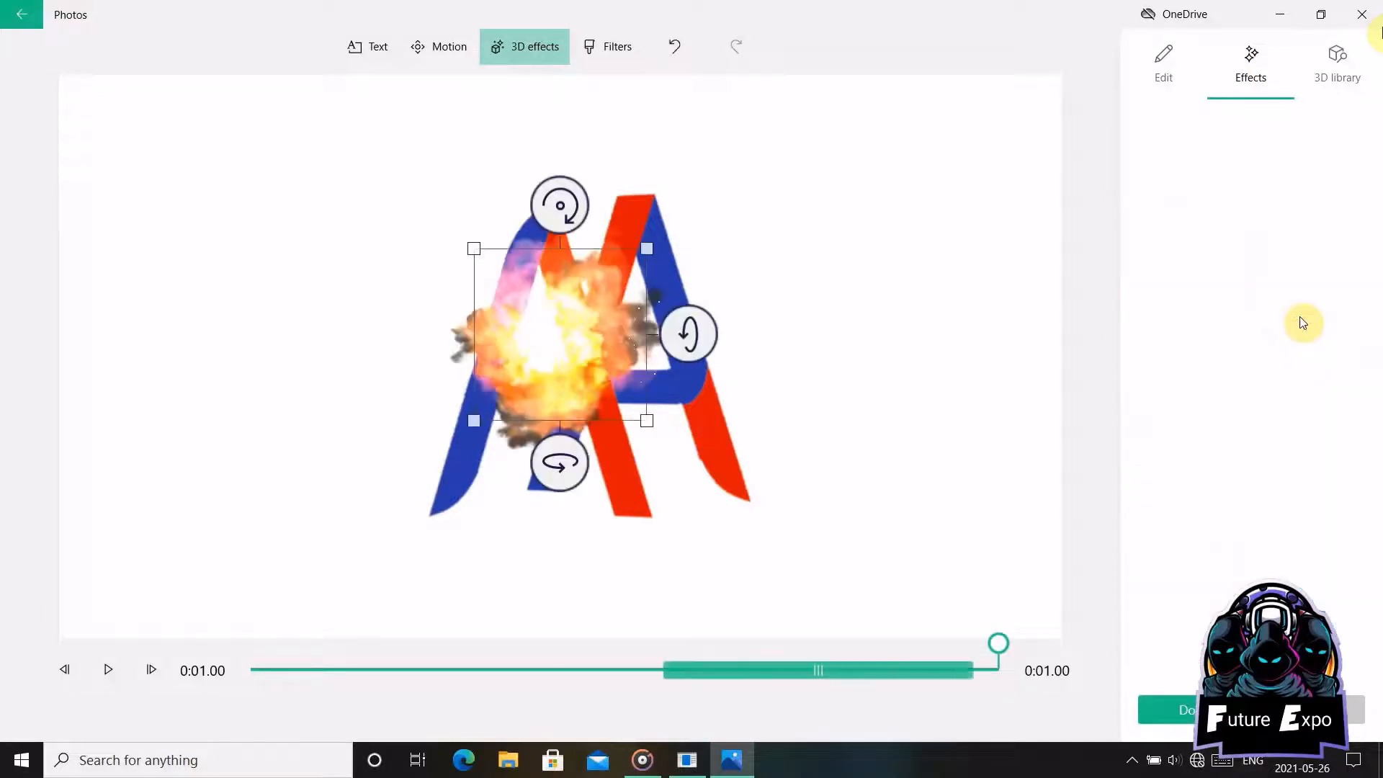
drag(475, 256, 223, 118)
drag(638, 435, 784, 558)
mouse_move(823, 314)
mouse_down()
mouse_move(828, 494)
mouse_move(824, 317)
mouse_up()
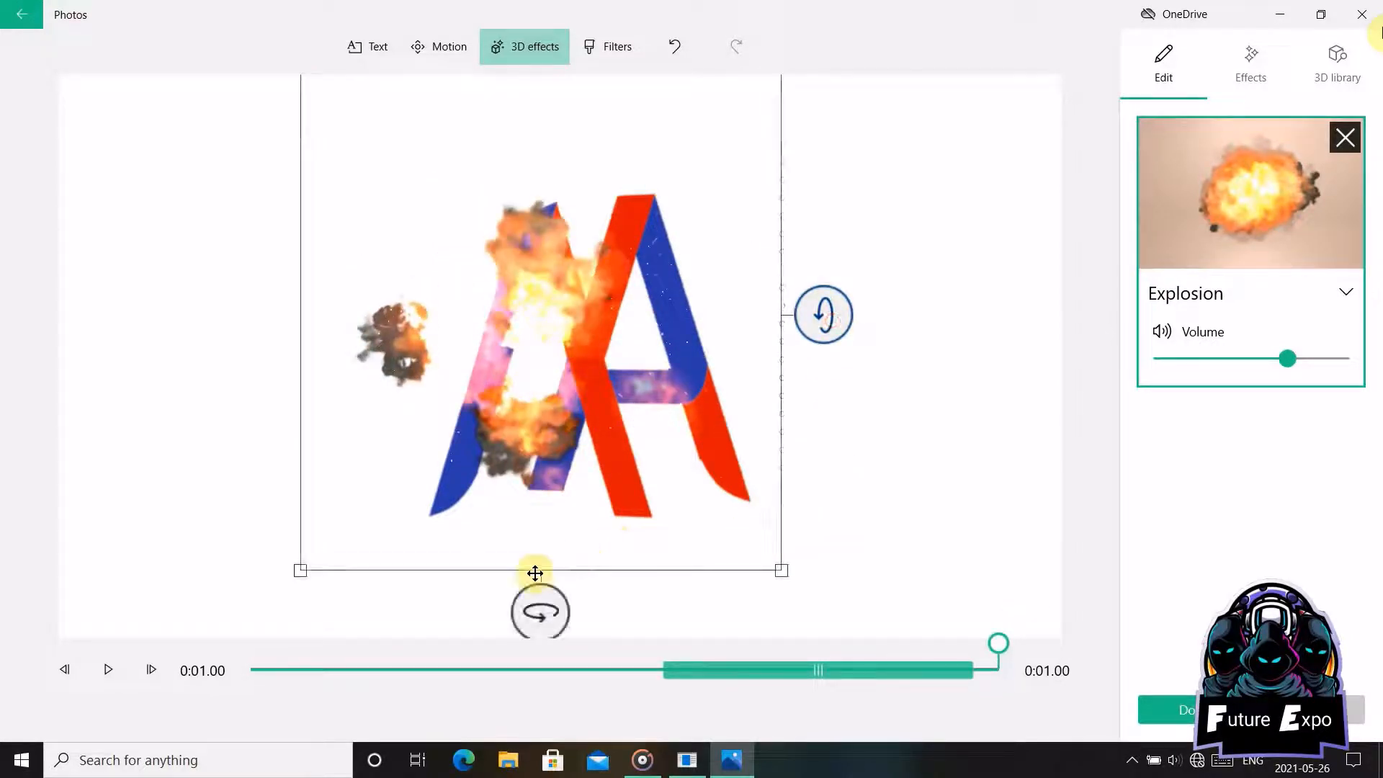
mouse_move(539, 607)
mouse_down()
mouse_move(189, 570)
mouse_move(348, 592)
mouse_move(549, 582)
mouse_up()
drag(480, 343, 605, 367)
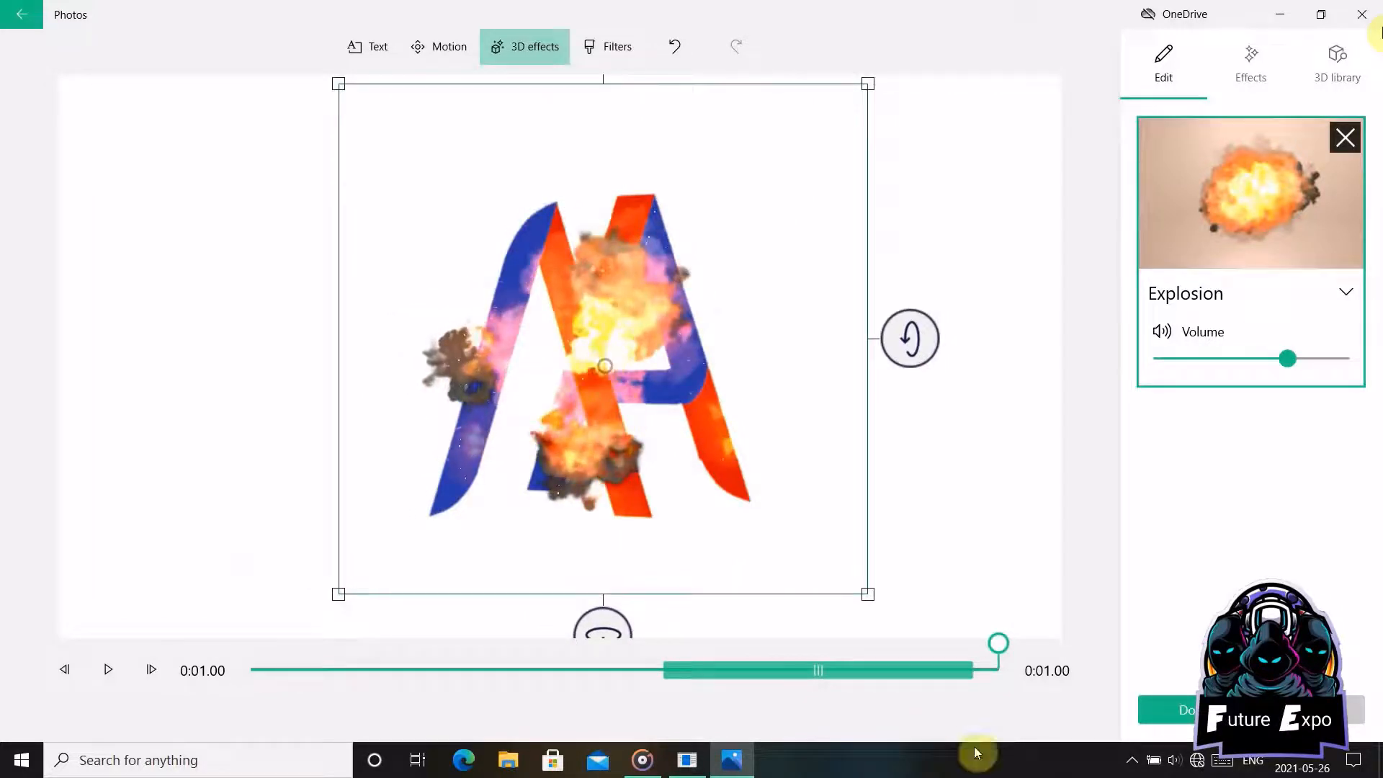
Step: Shift the Explosion effect to start about a quarter of the way into the image and play the clip from the beginning
drag(907, 673, 675, 664)
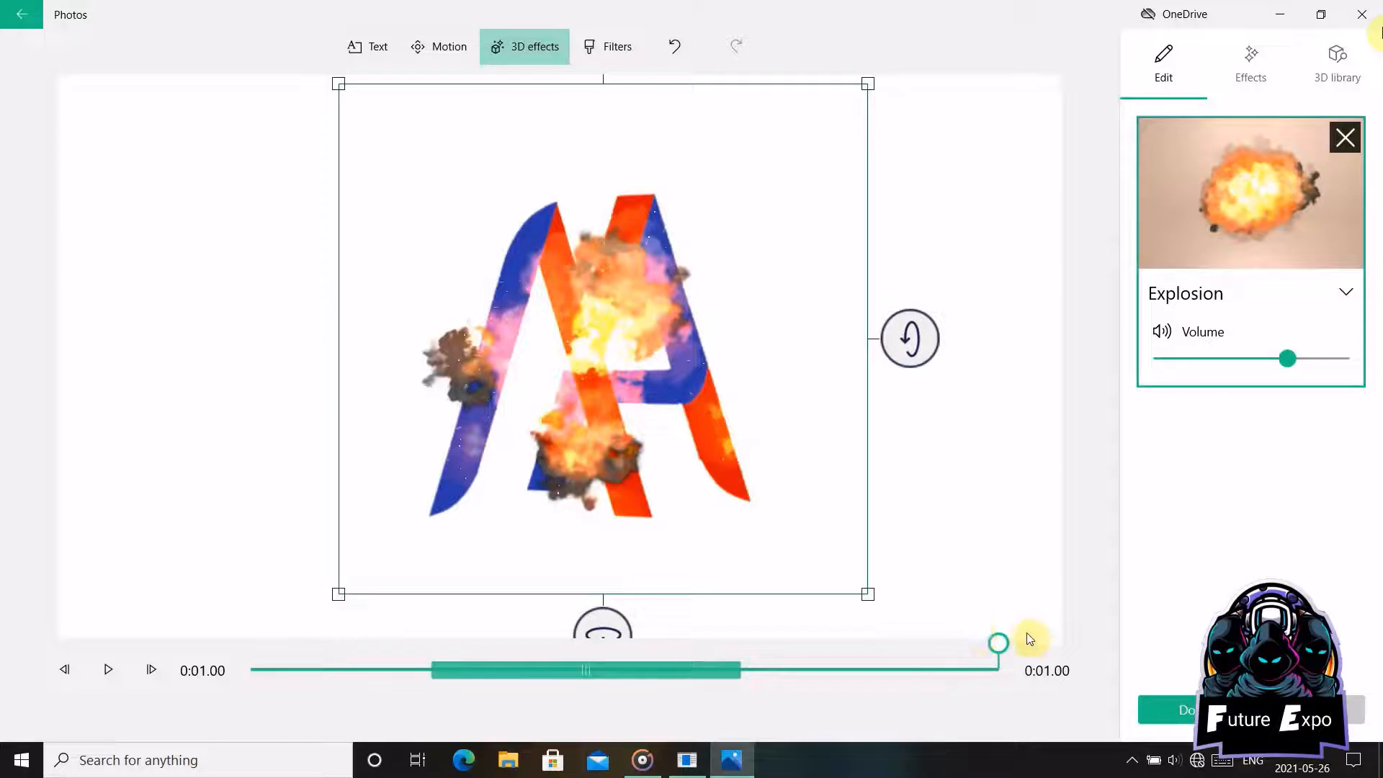
drag(1002, 647, 192, 697)
click(101, 668)
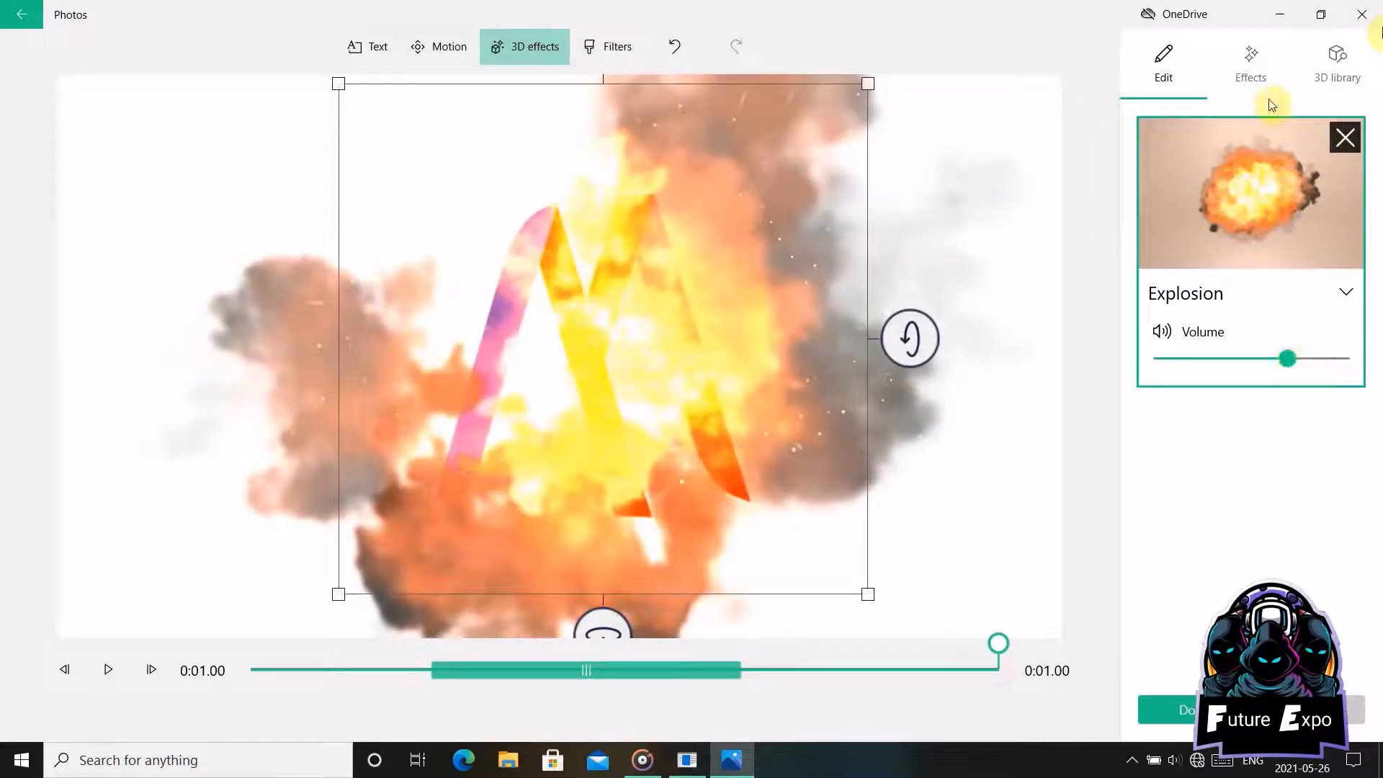
Step: Browse the list of available 3D effects from the recent ones down to the confetti effects
click(1251, 63)
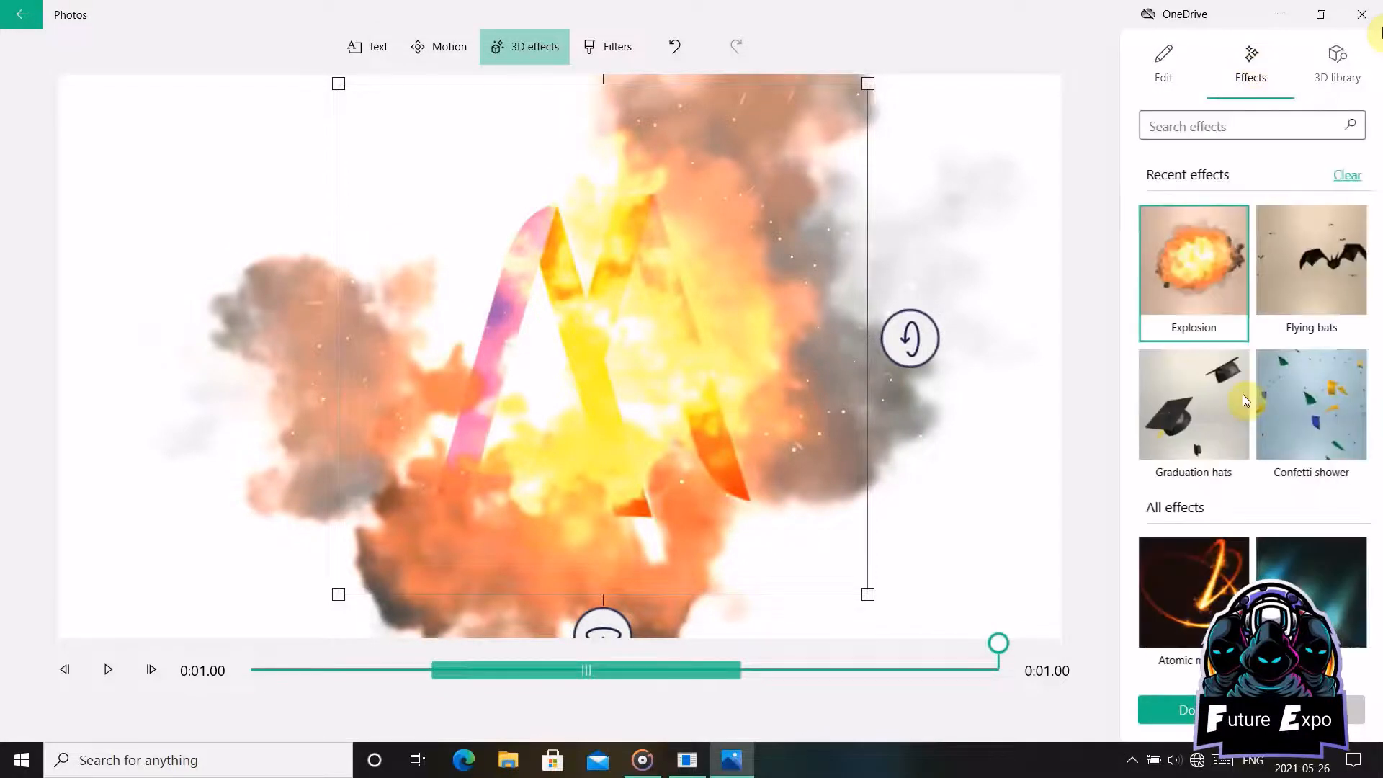
scroll(1287, 367, down, 20)
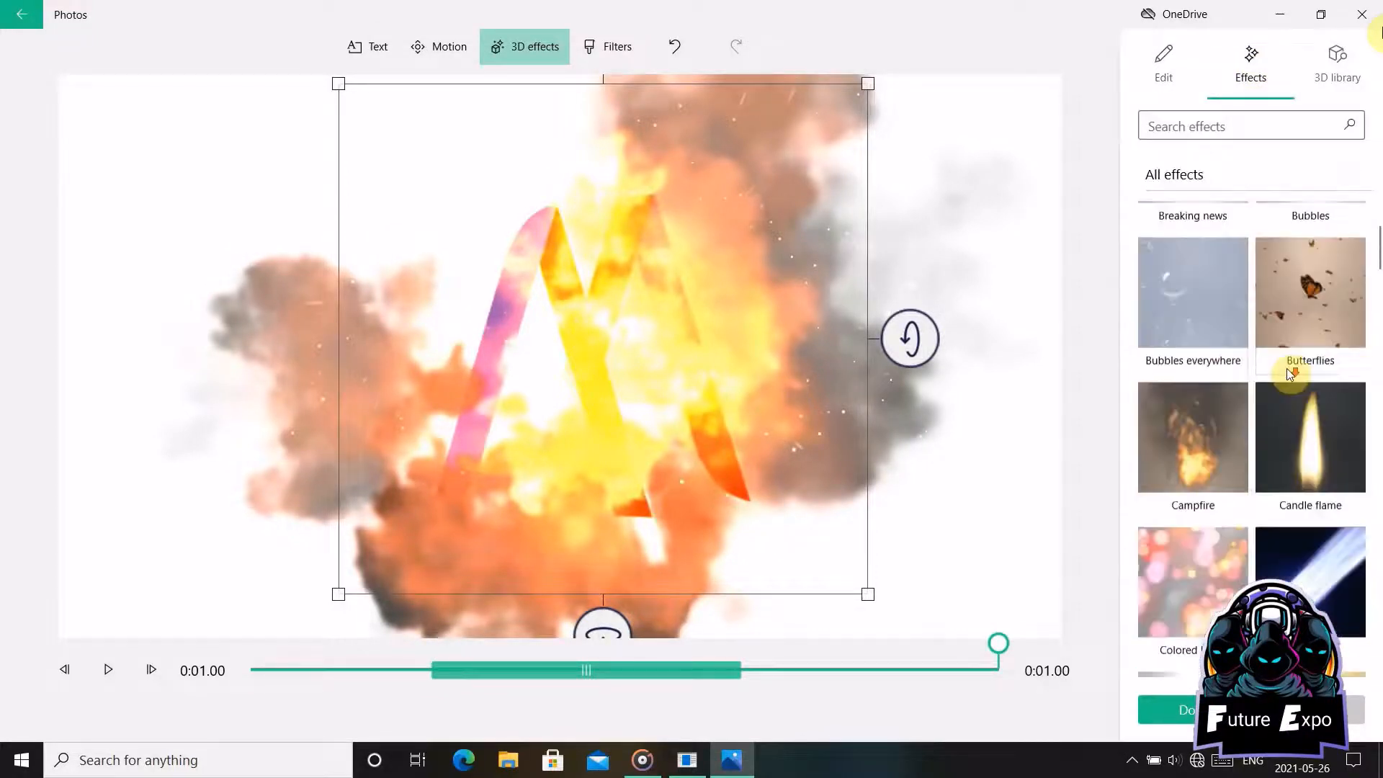
scroll(1287, 369, up, 20)
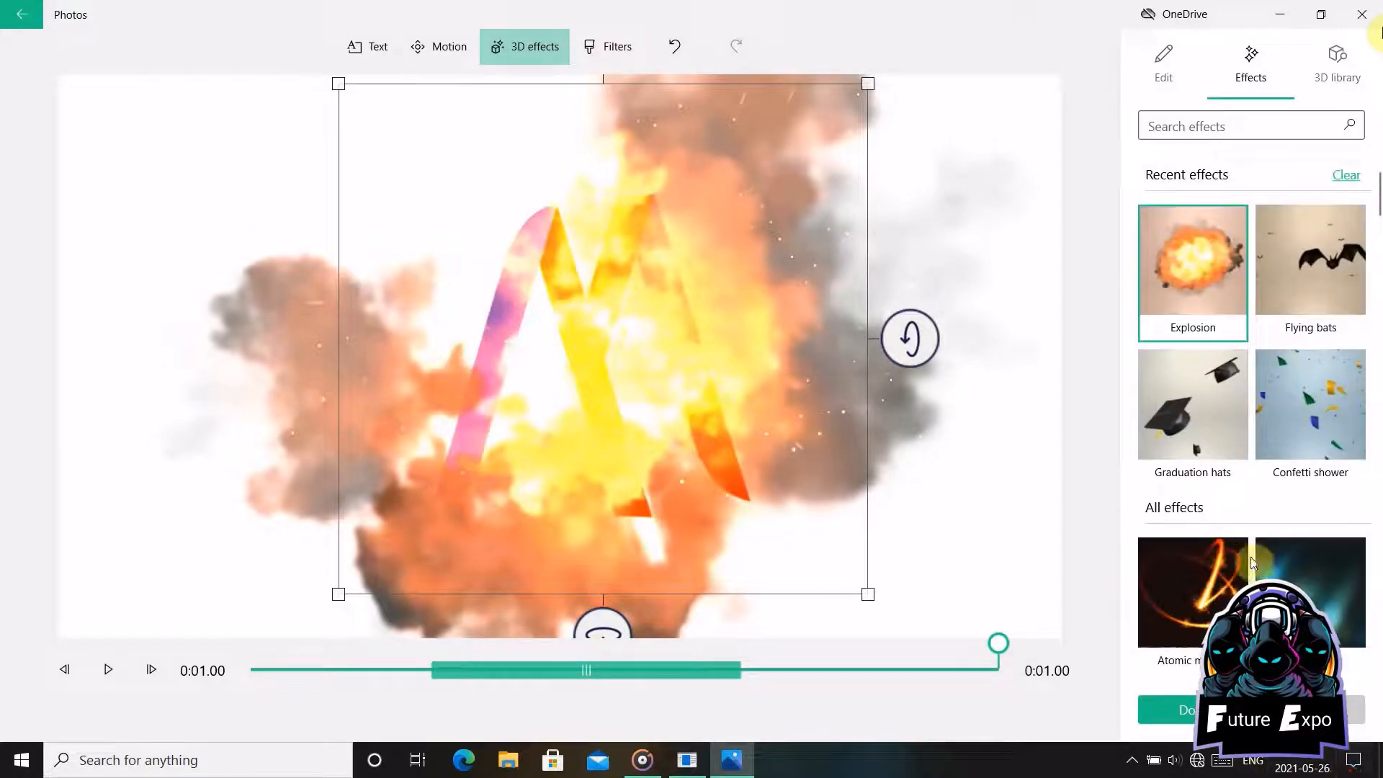
scroll(1294, 497, down, 4)
scroll(1290, 492, down, 5)
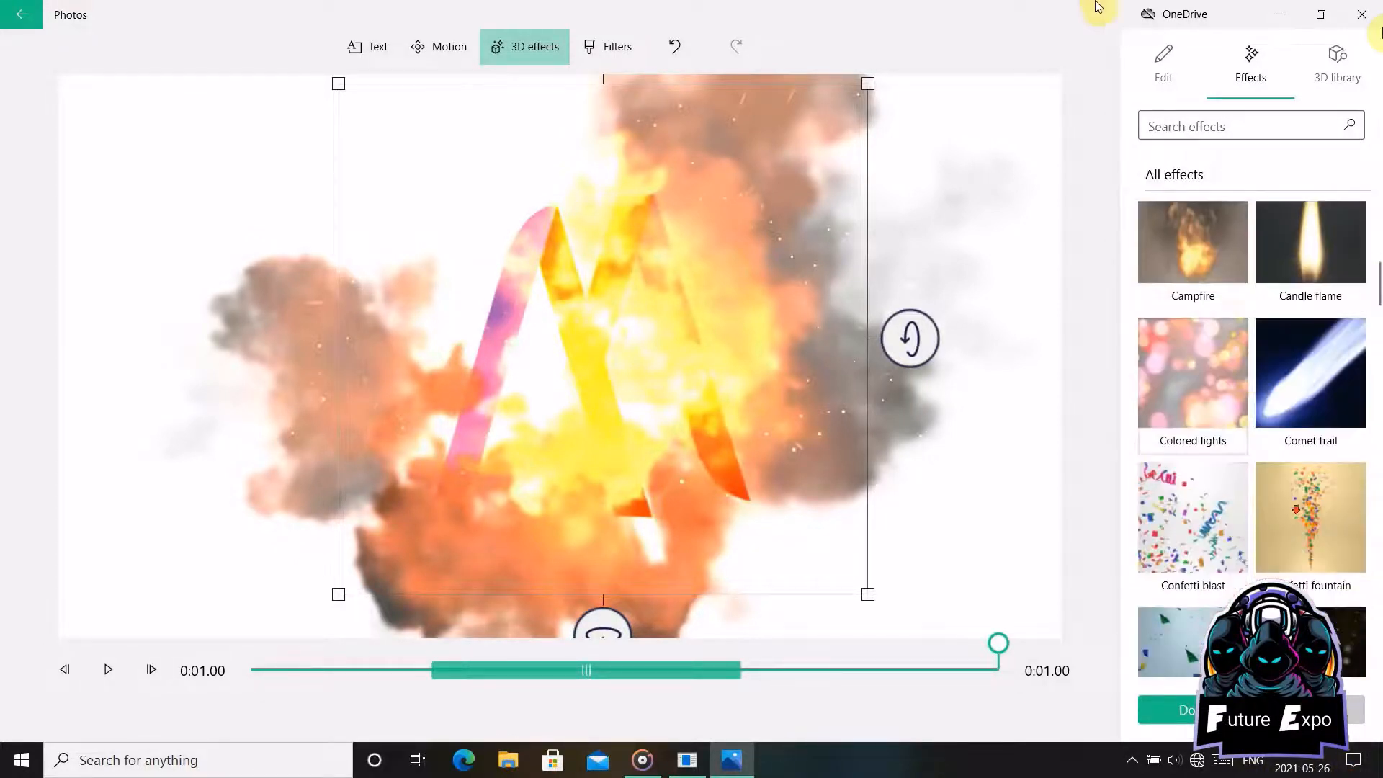
Step: Set the Explosion effect's volume to 61, then remove the effect from the logo image
click(1165, 67)
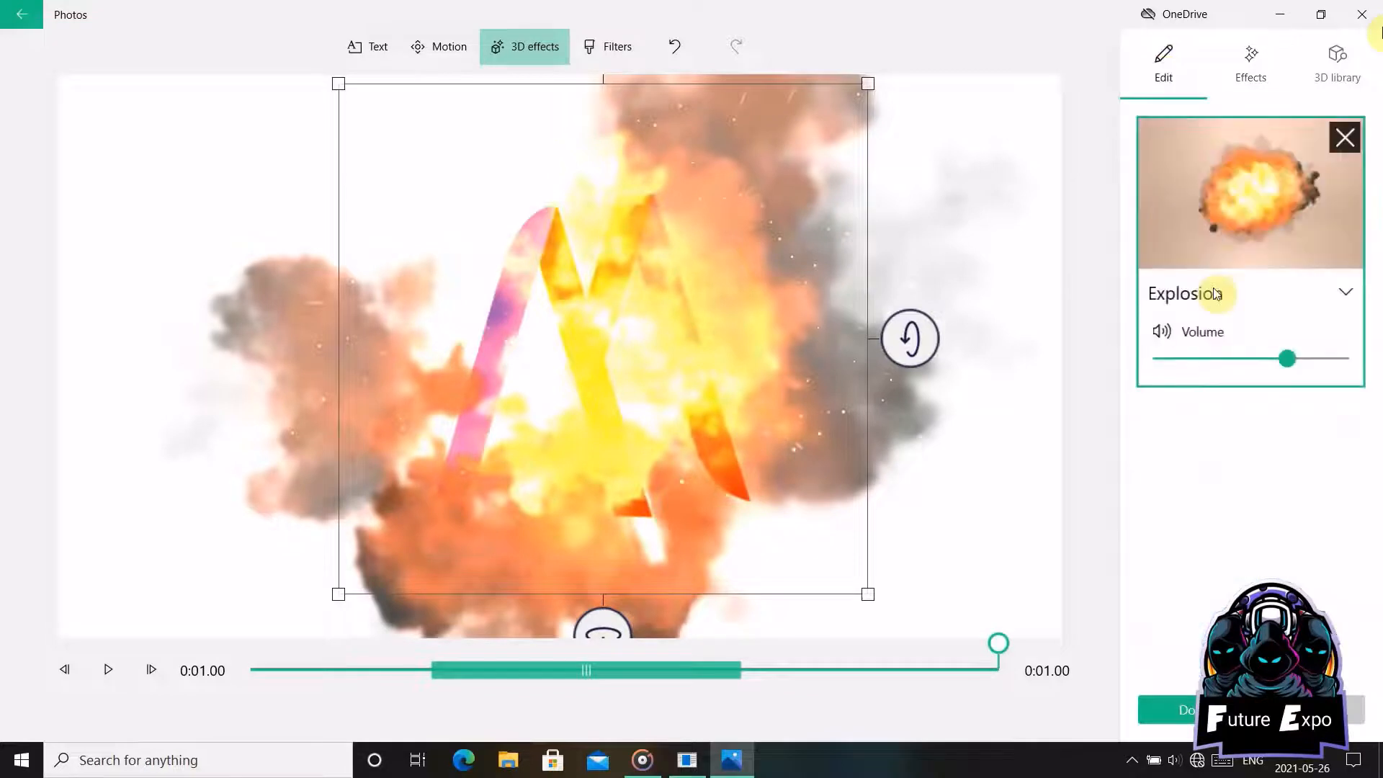
drag(1309, 366, 1333, 360)
click(1277, 359)
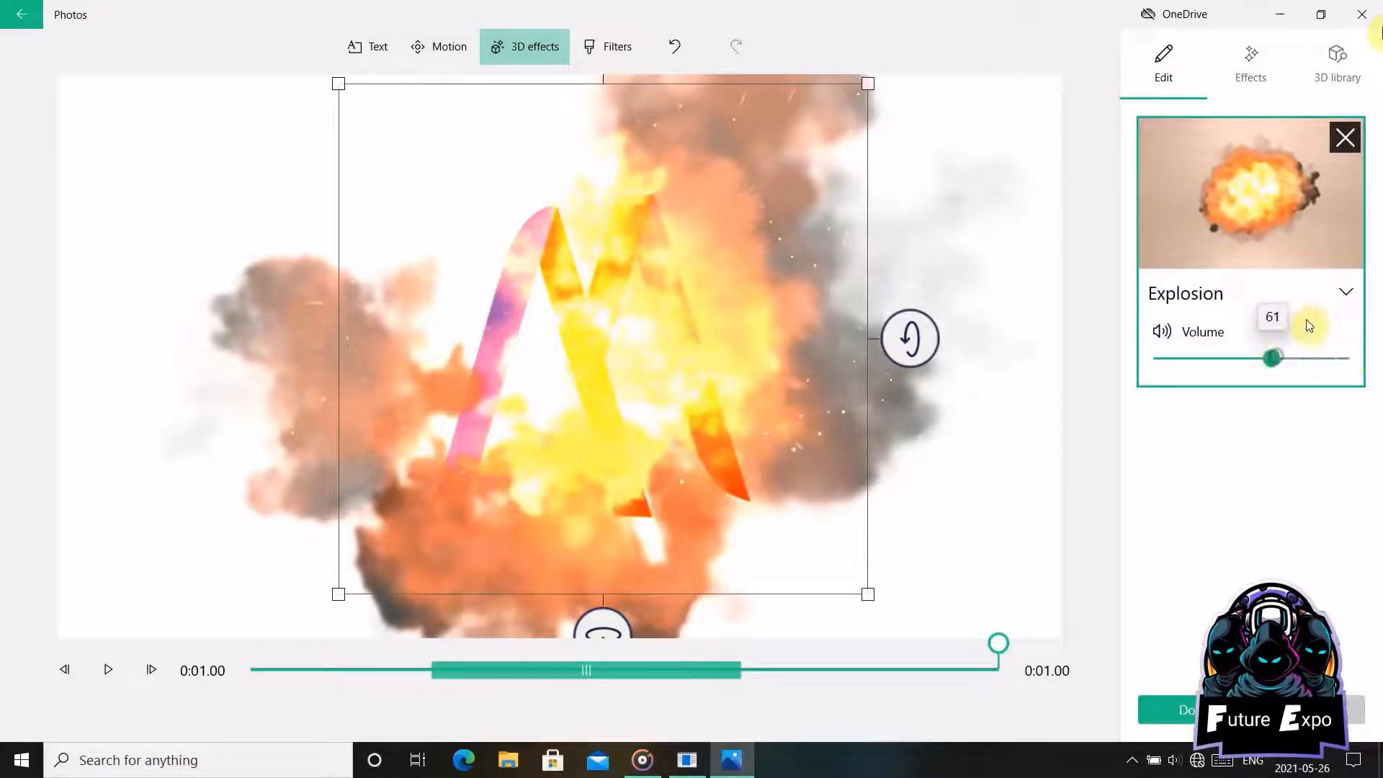
click(1347, 292)
click(1348, 294)
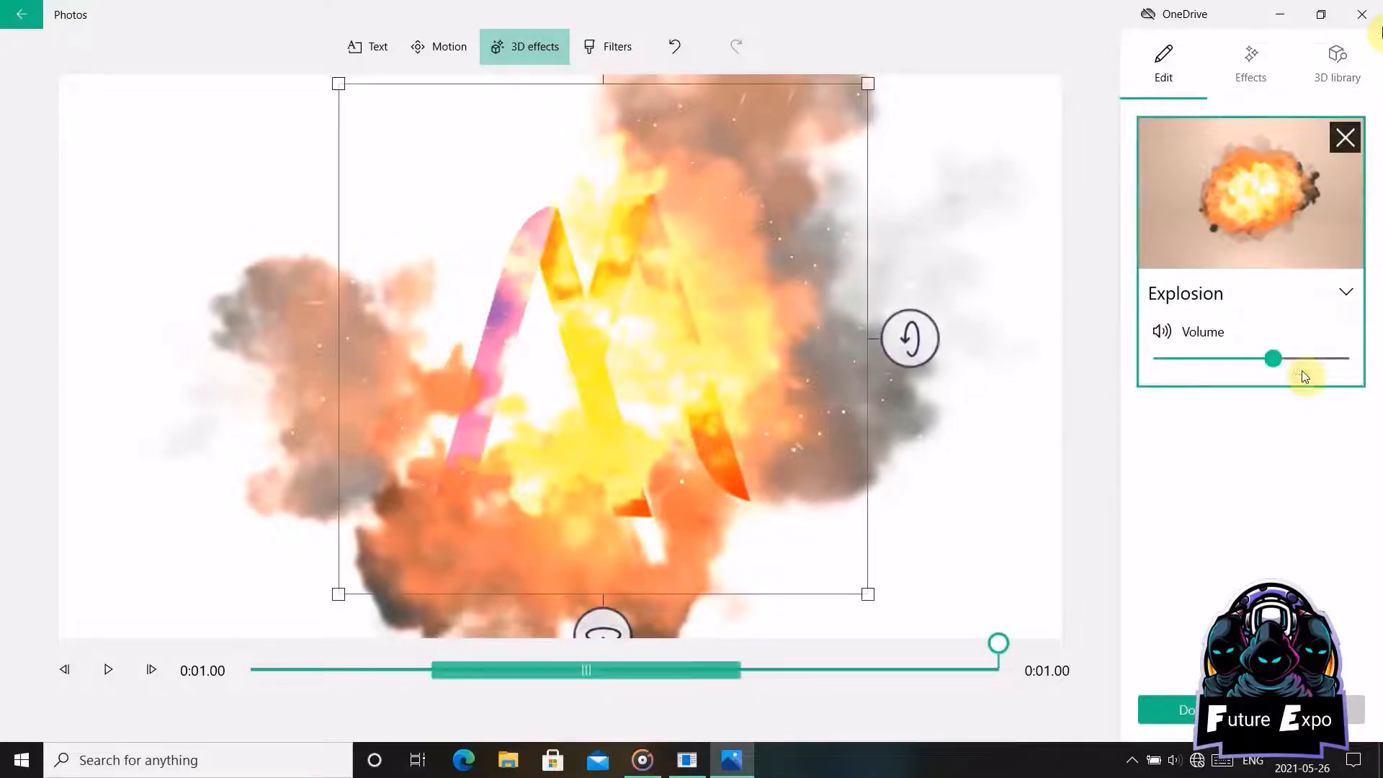
click(1345, 137)
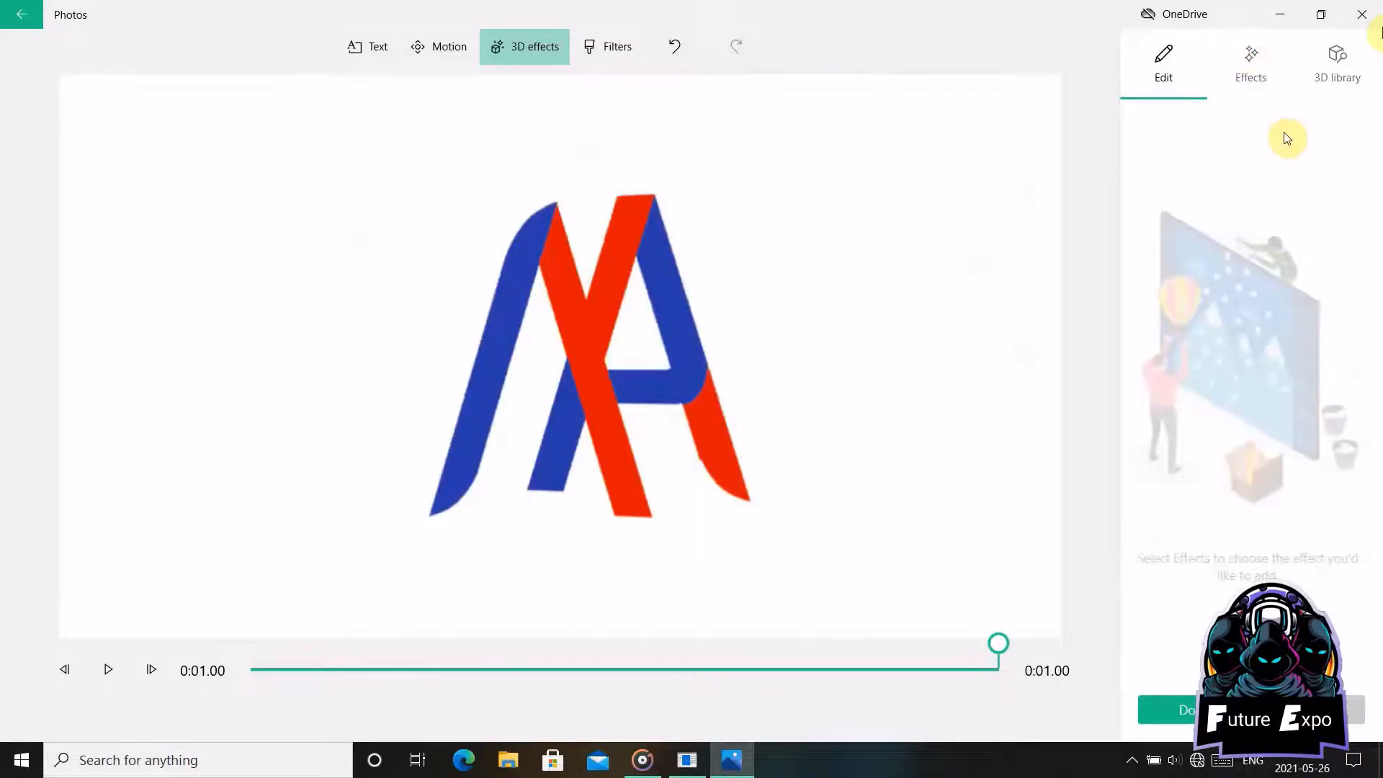
Step: Add the Explosion effect again, enlarge it to cover the logo and shift it to the middle of the image's duration
click(1251, 65)
click(1179, 293)
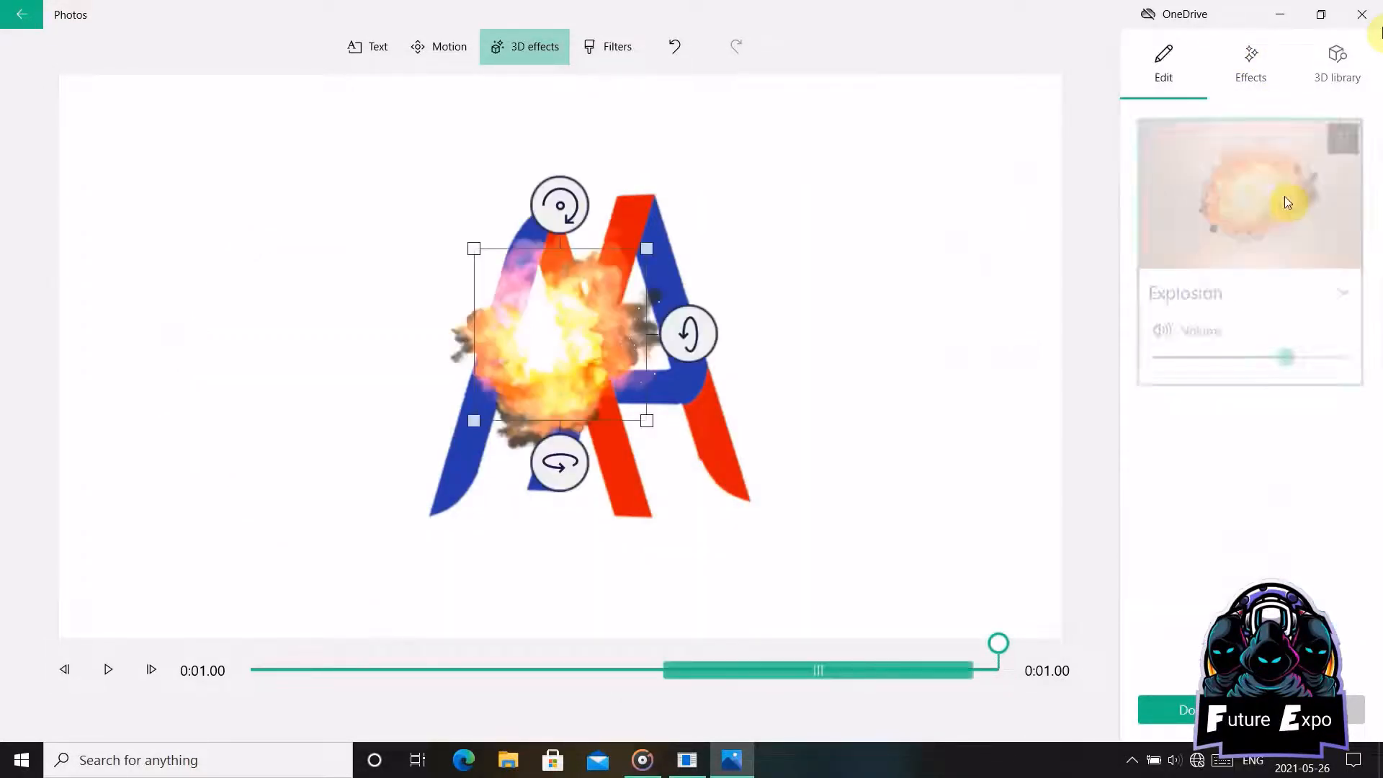
drag(647, 419, 786, 608)
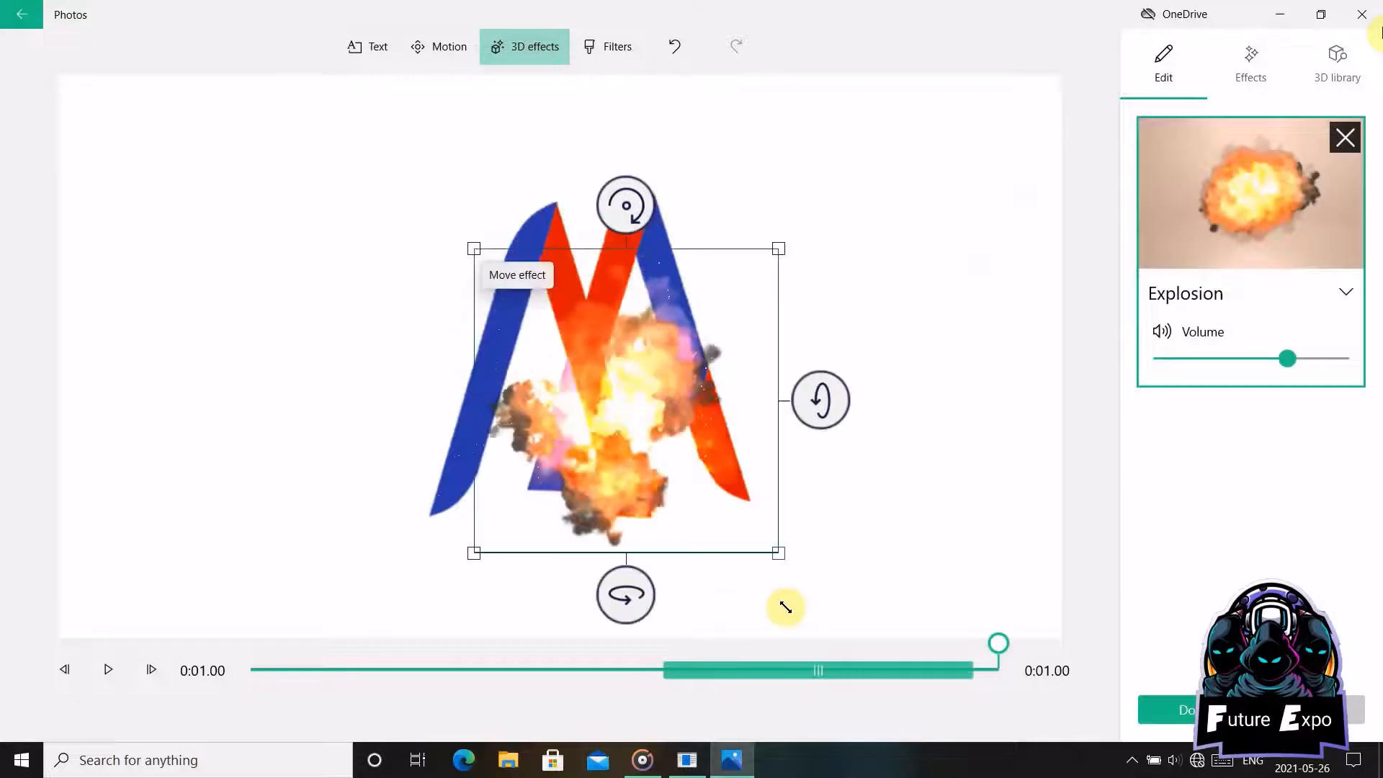
drag(670, 442, 608, 366)
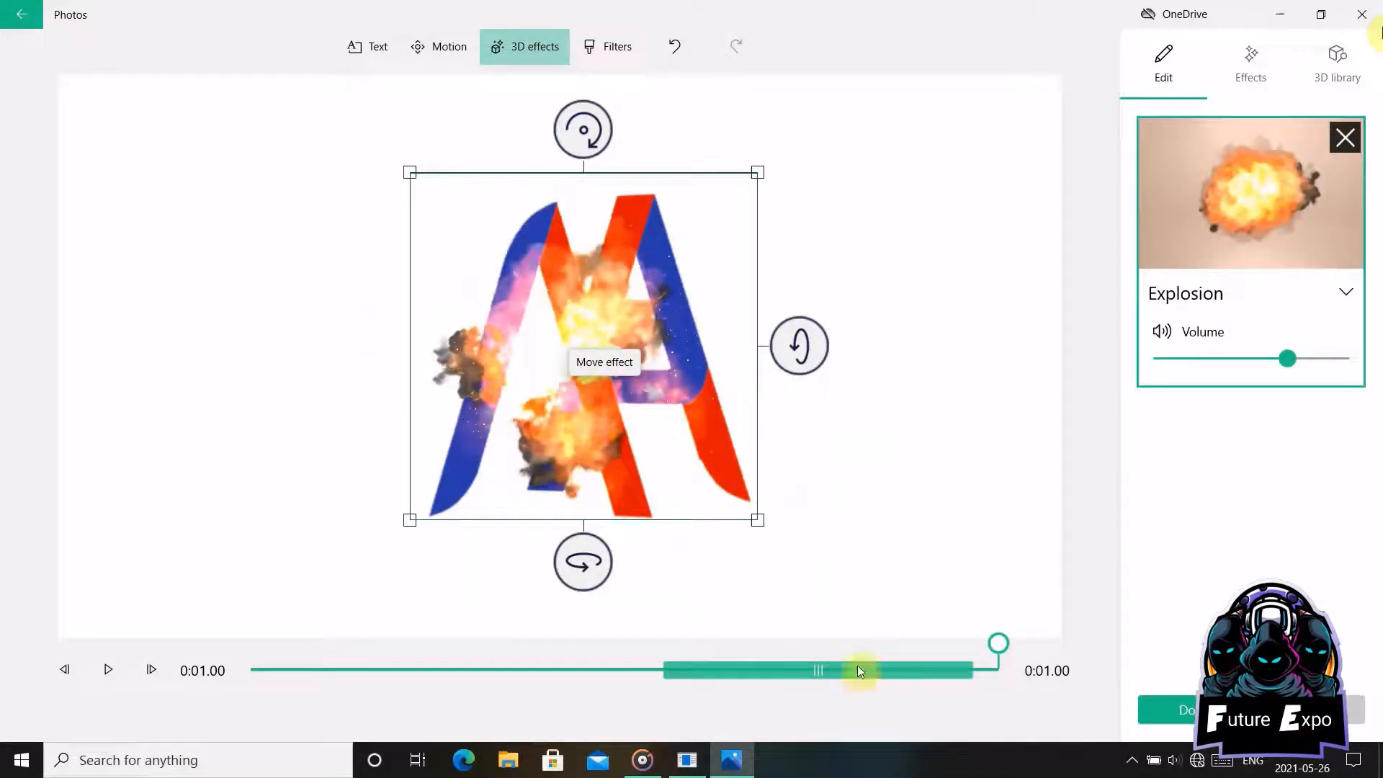
drag(859, 670, 675, 669)
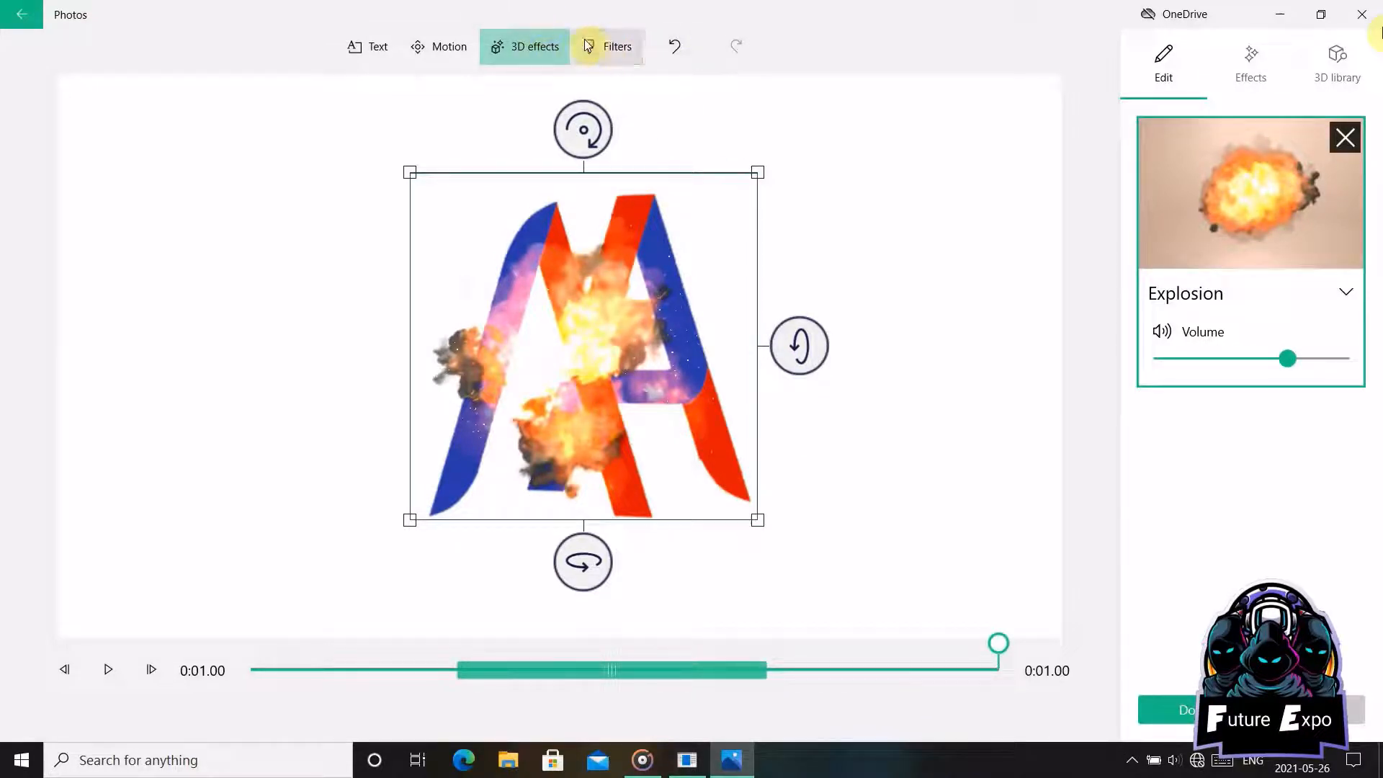
Step: Try out the Arcade, Pixel, Joy, Loved, Energy, Inky, Brassy and Sepia filters on the logo image
click(612, 49)
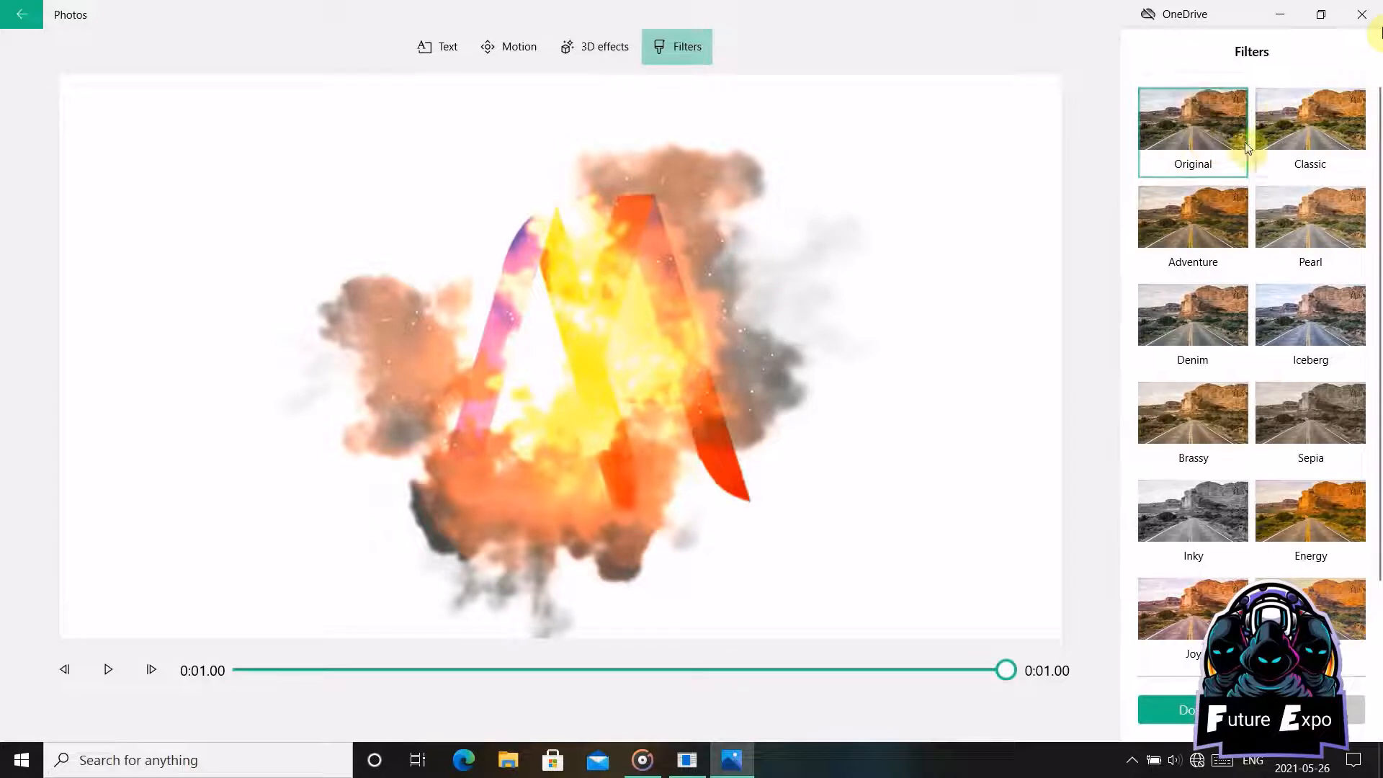
scroll(1257, 245, down, 2)
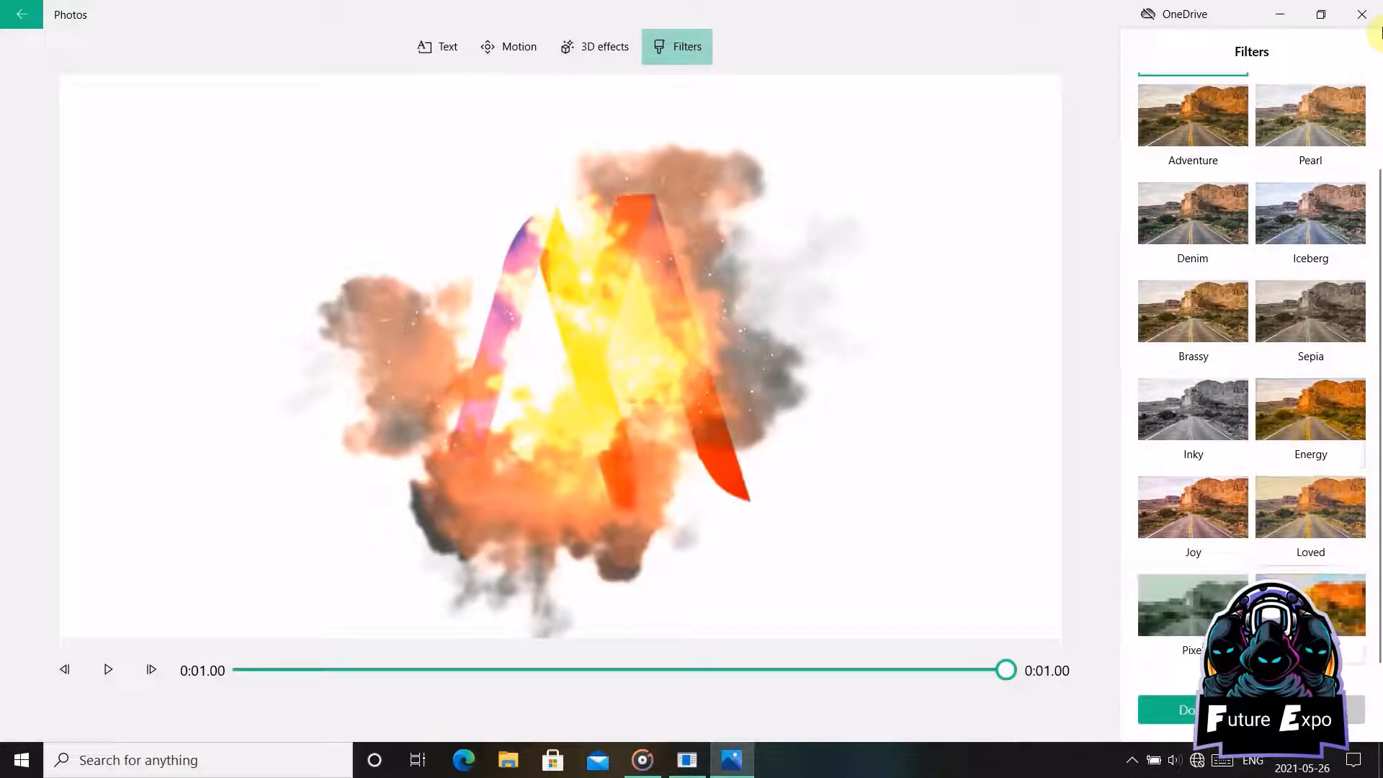
click(1307, 605)
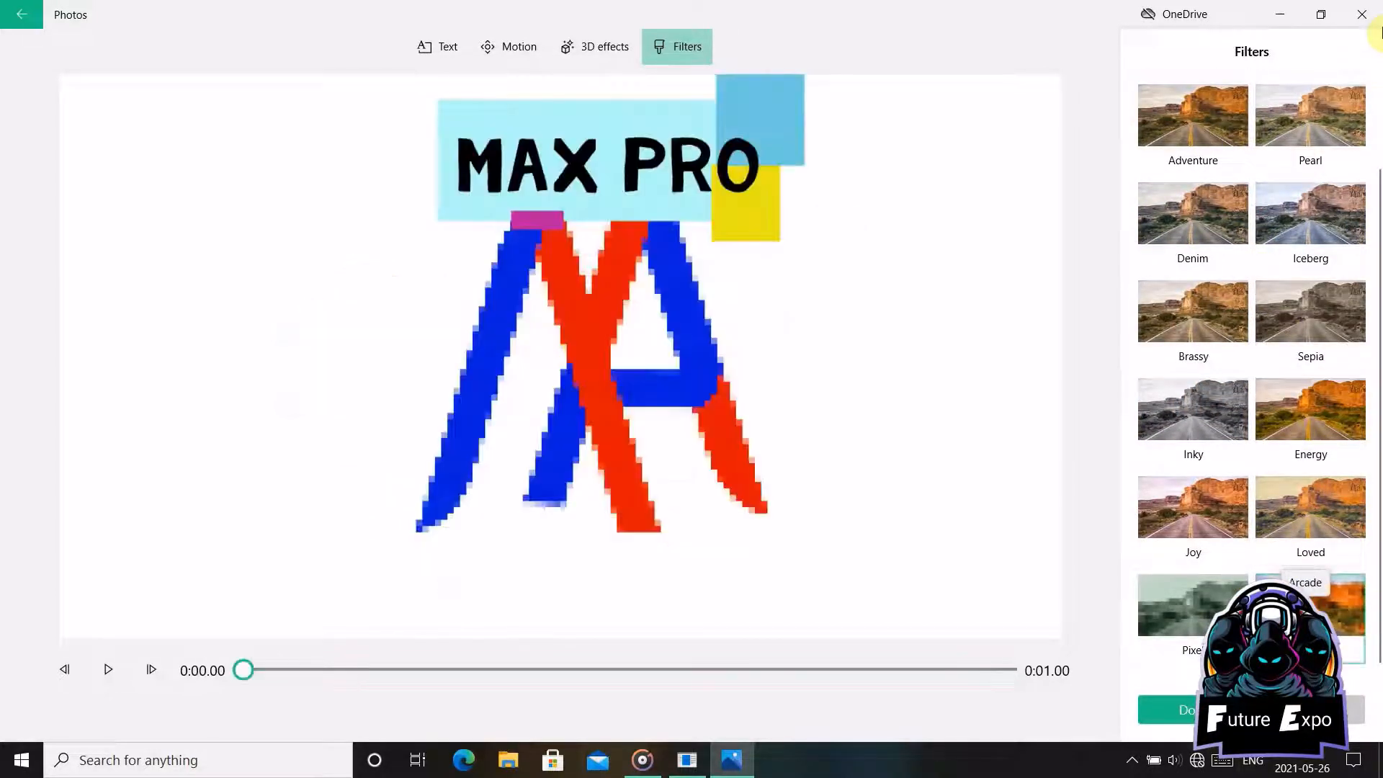
drag(244, 670, 209, 664)
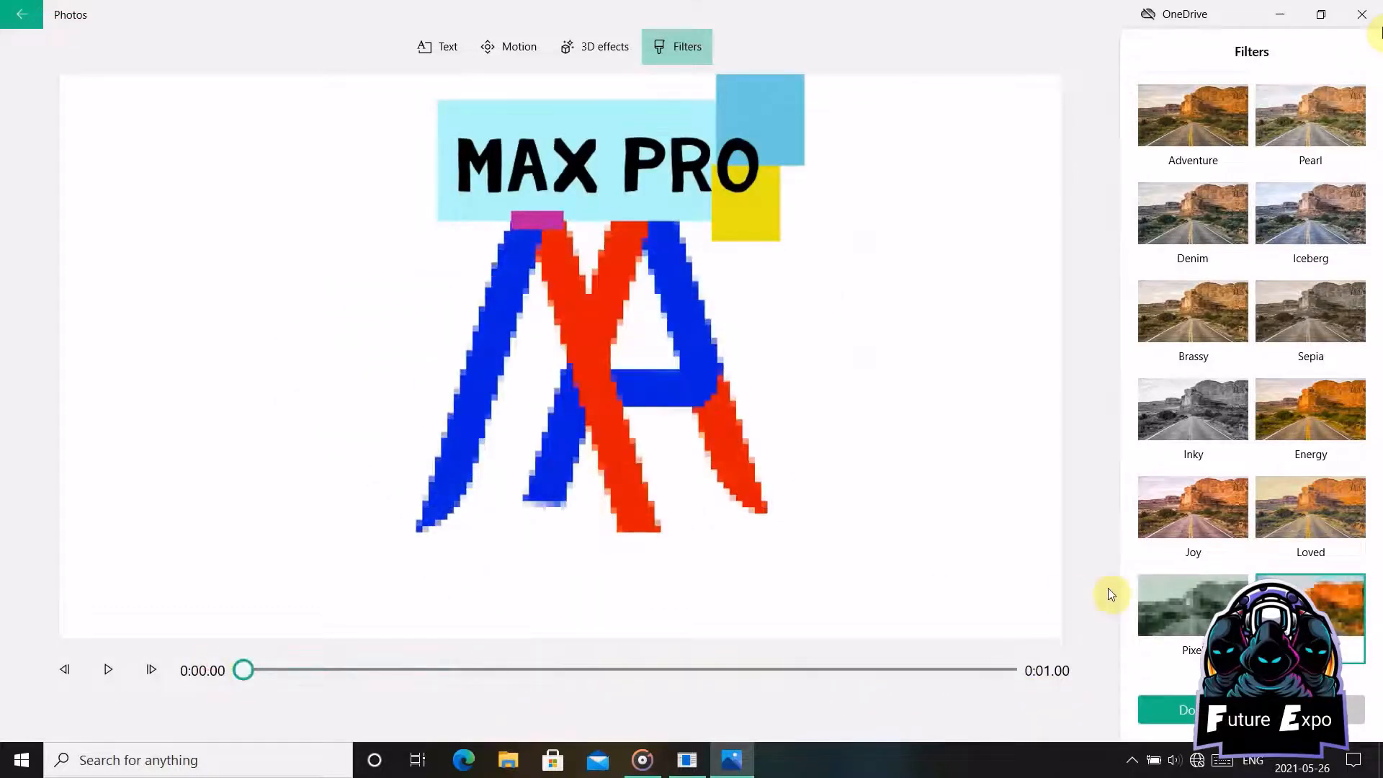
click(1189, 608)
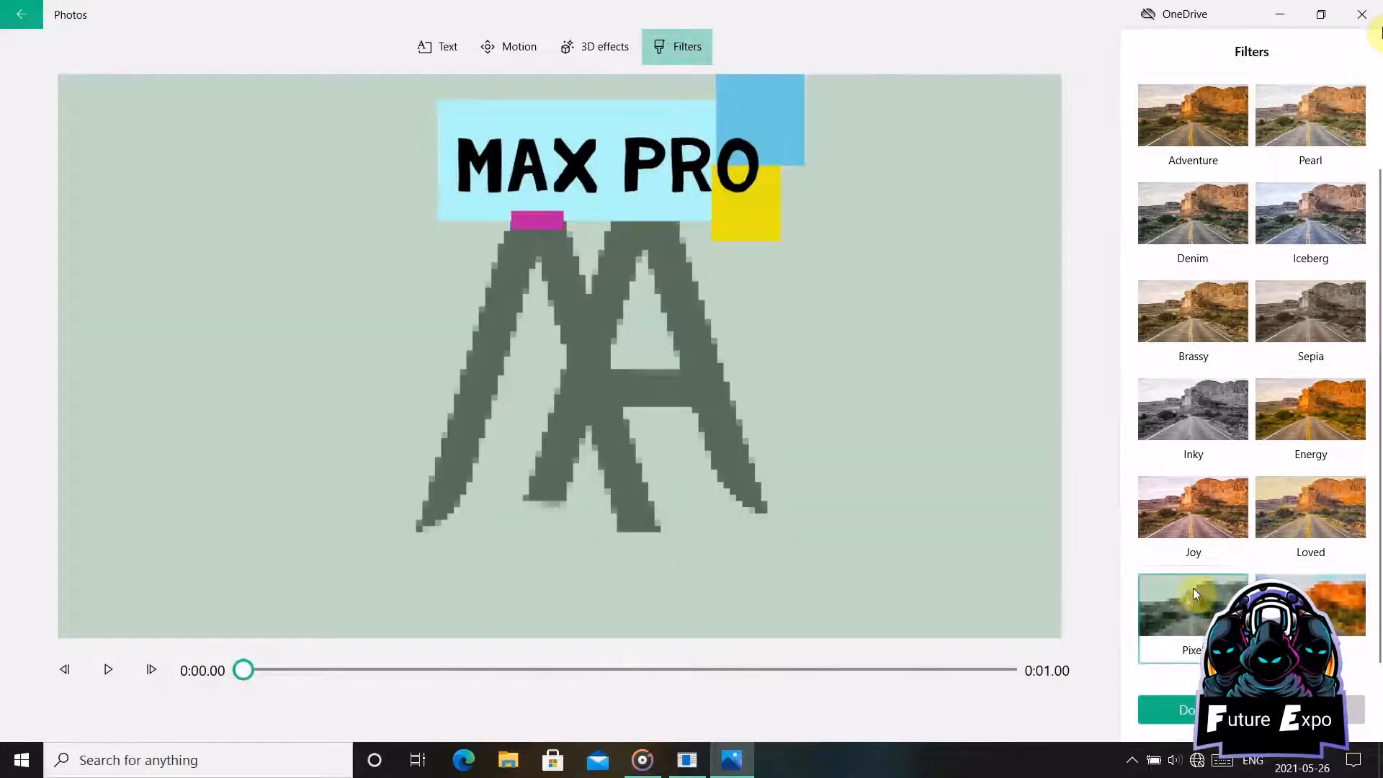
click(1194, 523)
click(1346, 520)
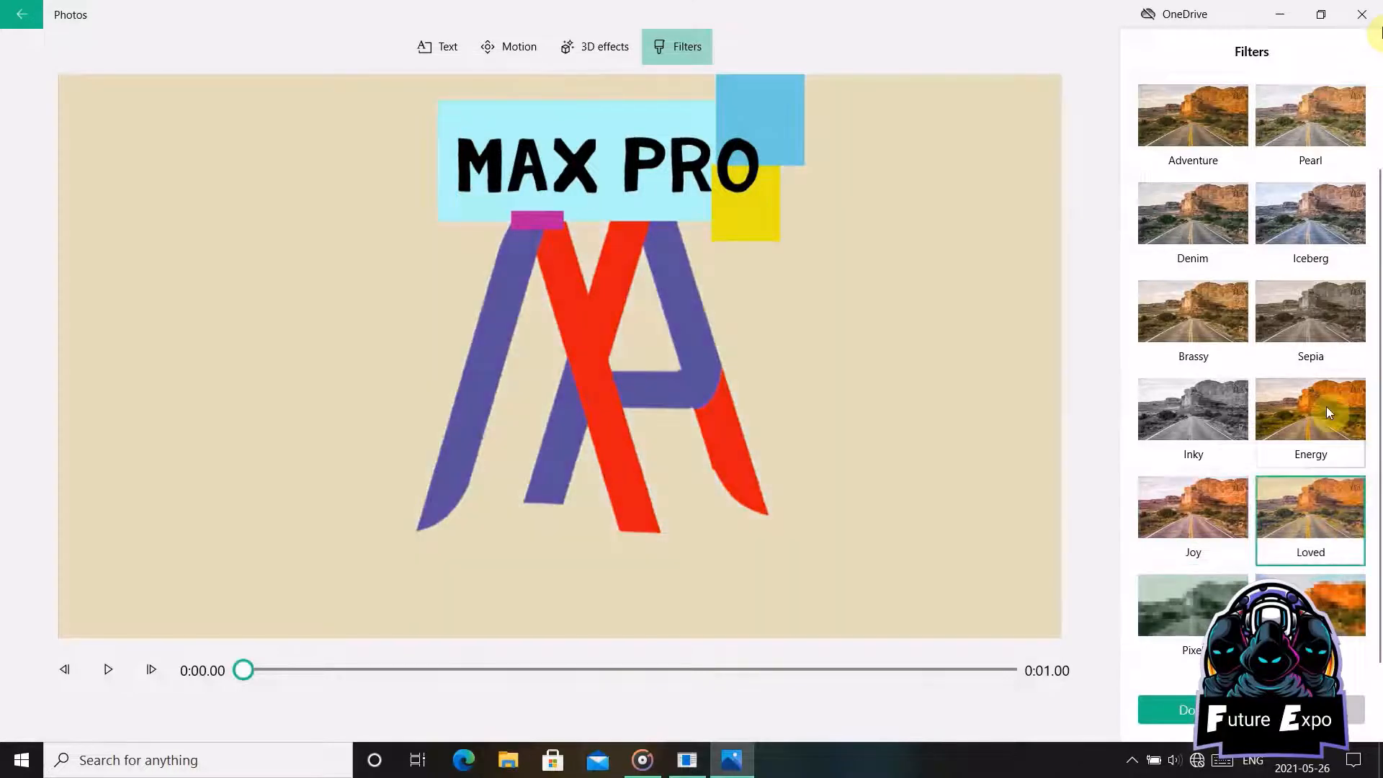
click(1313, 401)
click(1213, 408)
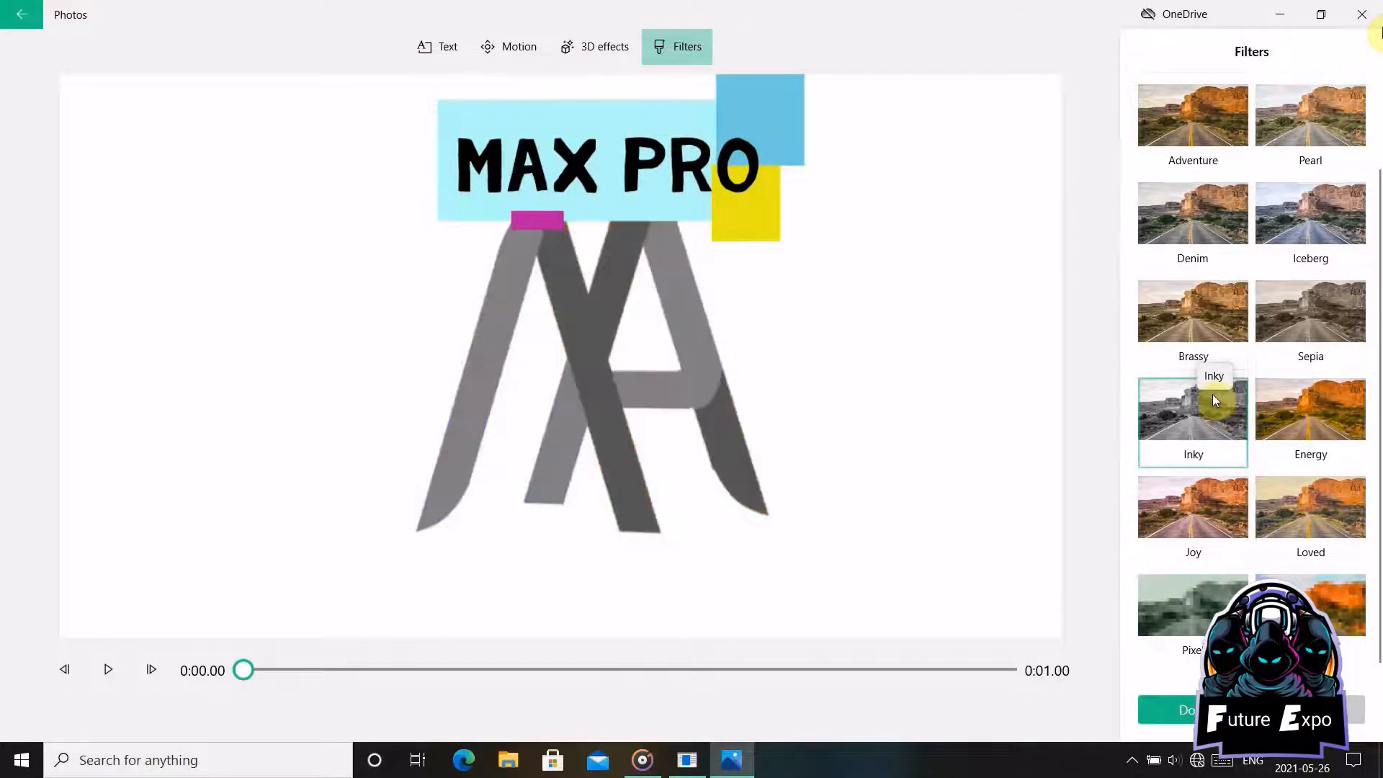
click(1226, 337)
click(1300, 325)
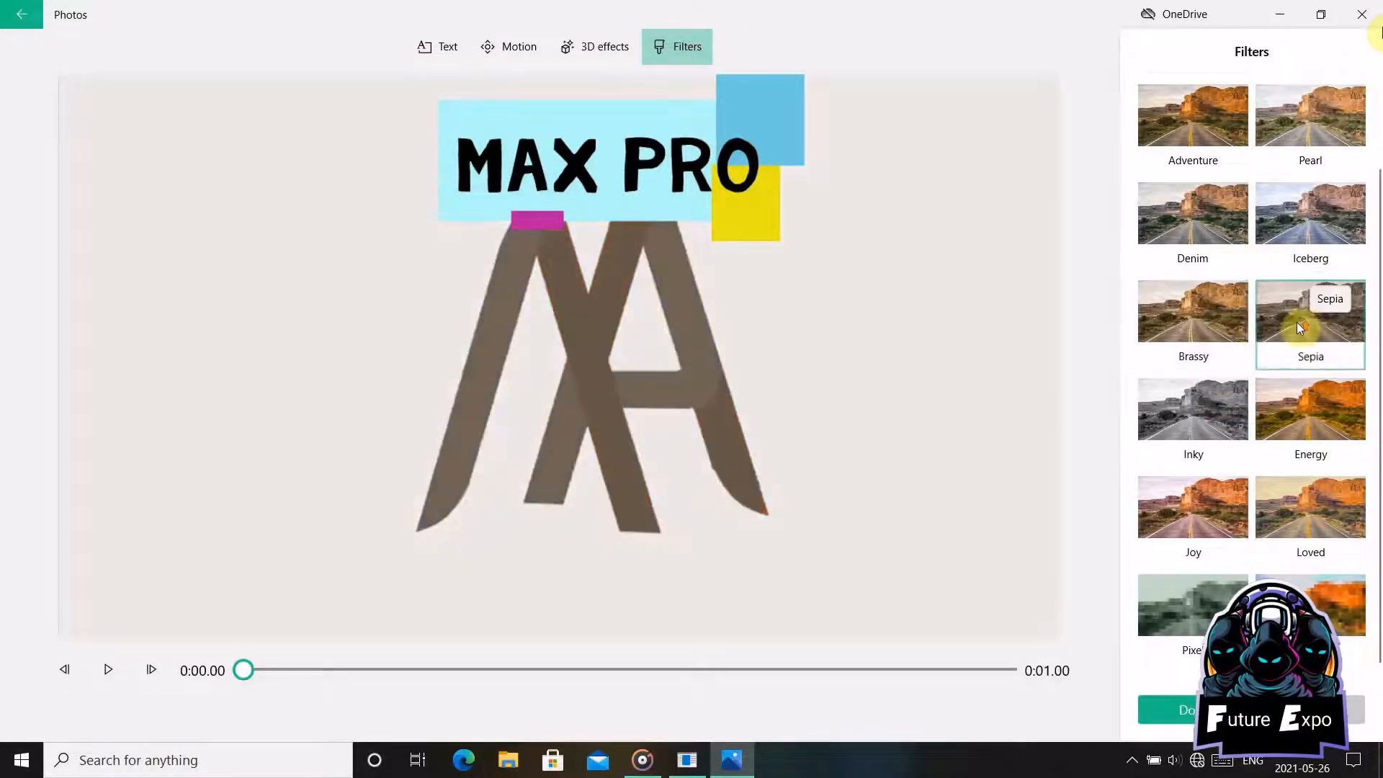
Step: Try out the Iceberg, Denim, Pearl, Adventure and Classic filters, then return the logo image to Original
scroll(1300, 326, up, 2)
click(1295, 331)
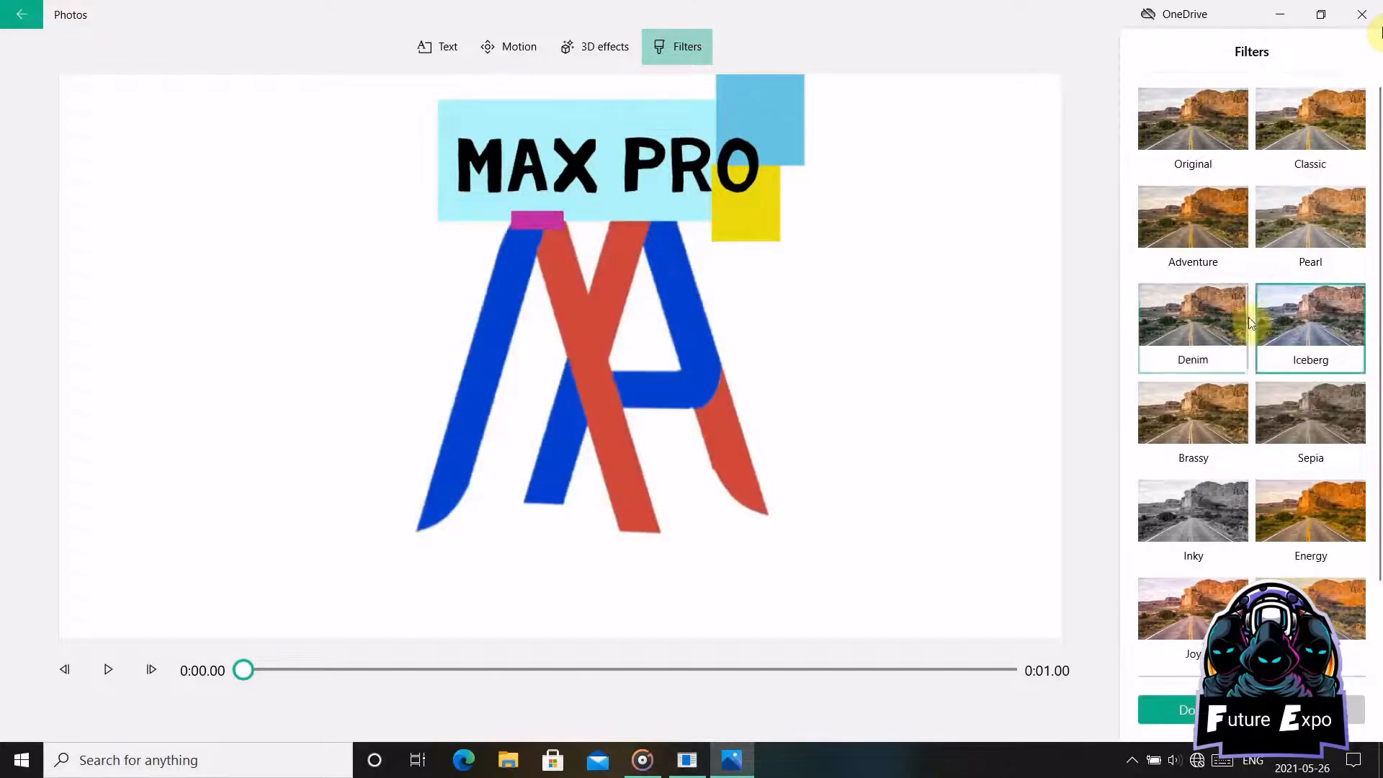
click(1246, 317)
click(1299, 245)
click(1243, 231)
click(1257, 130)
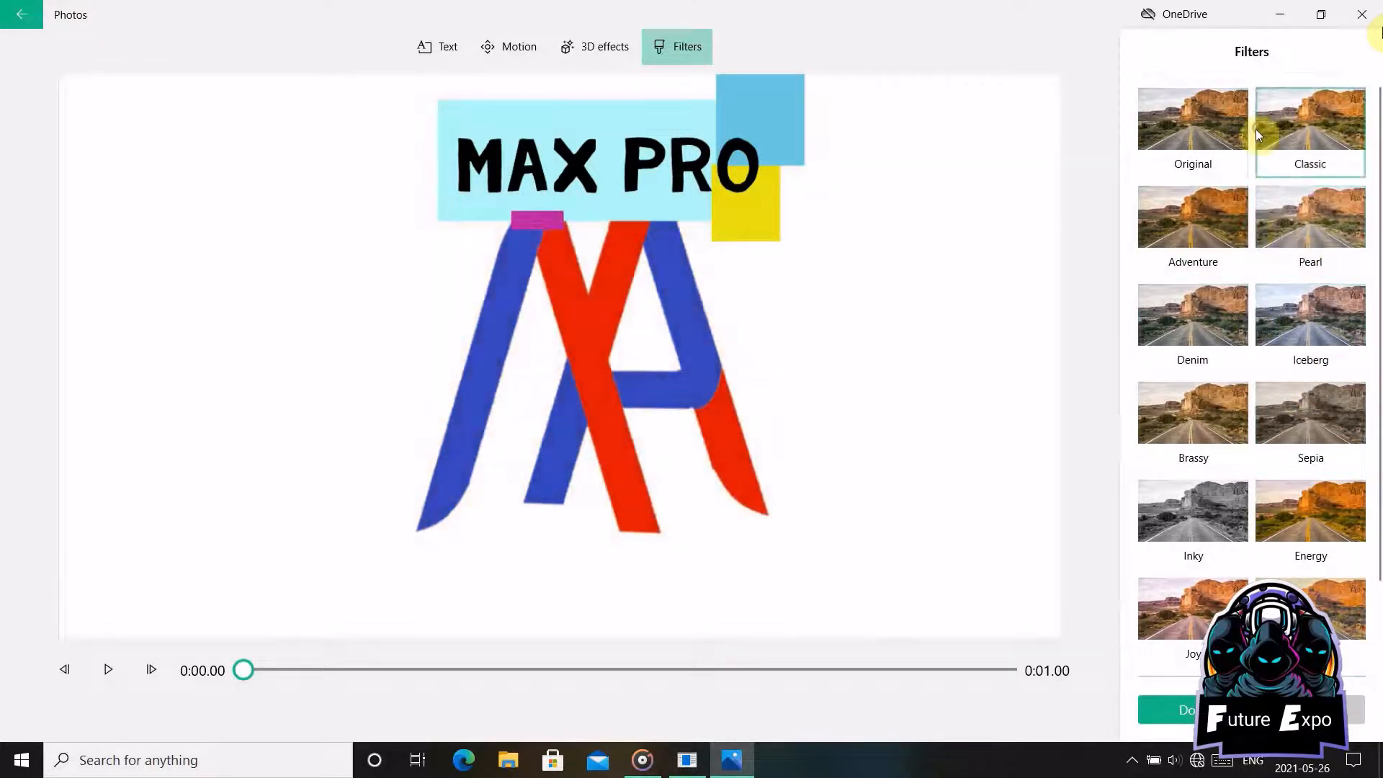
click(1187, 127)
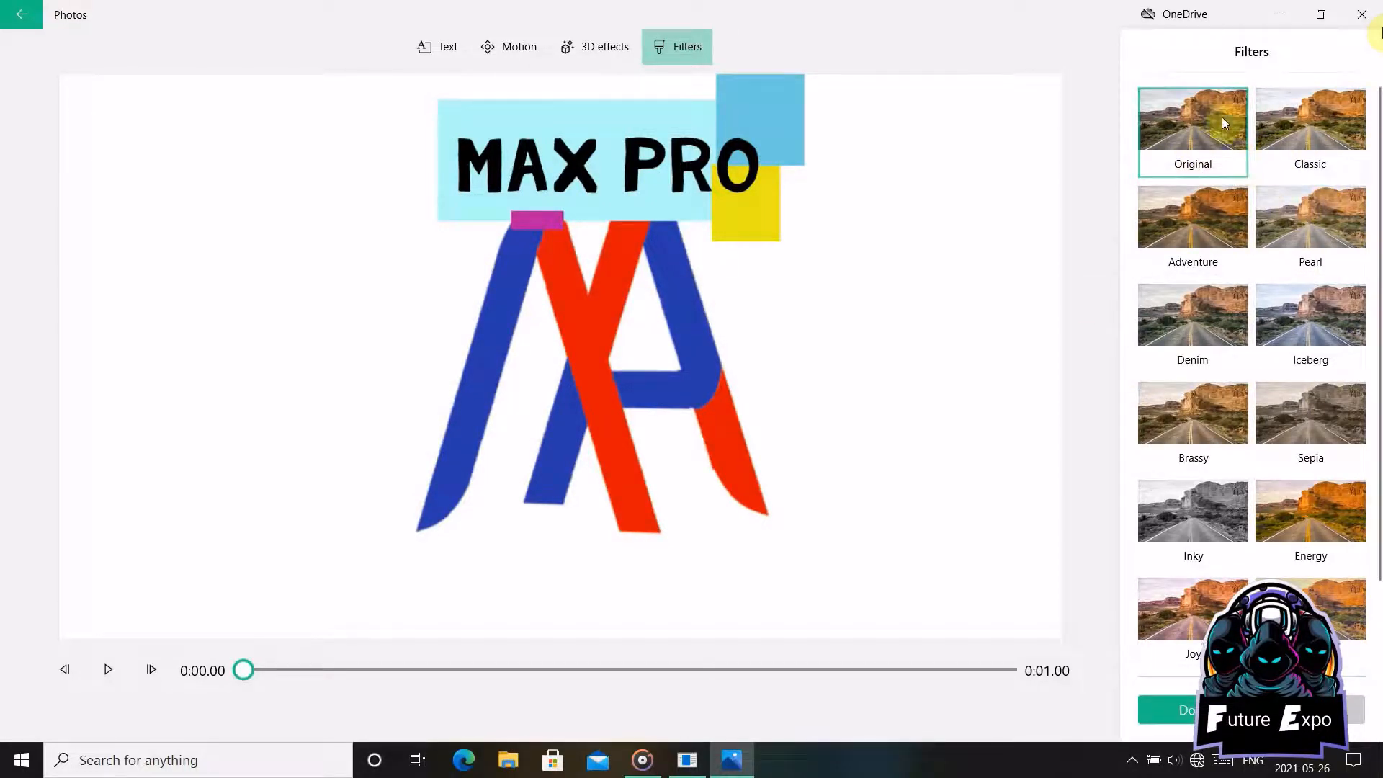
Step: Apply the Arcade filter to the logo image and save the clip's edits
scroll(1282, 310, down, 1)
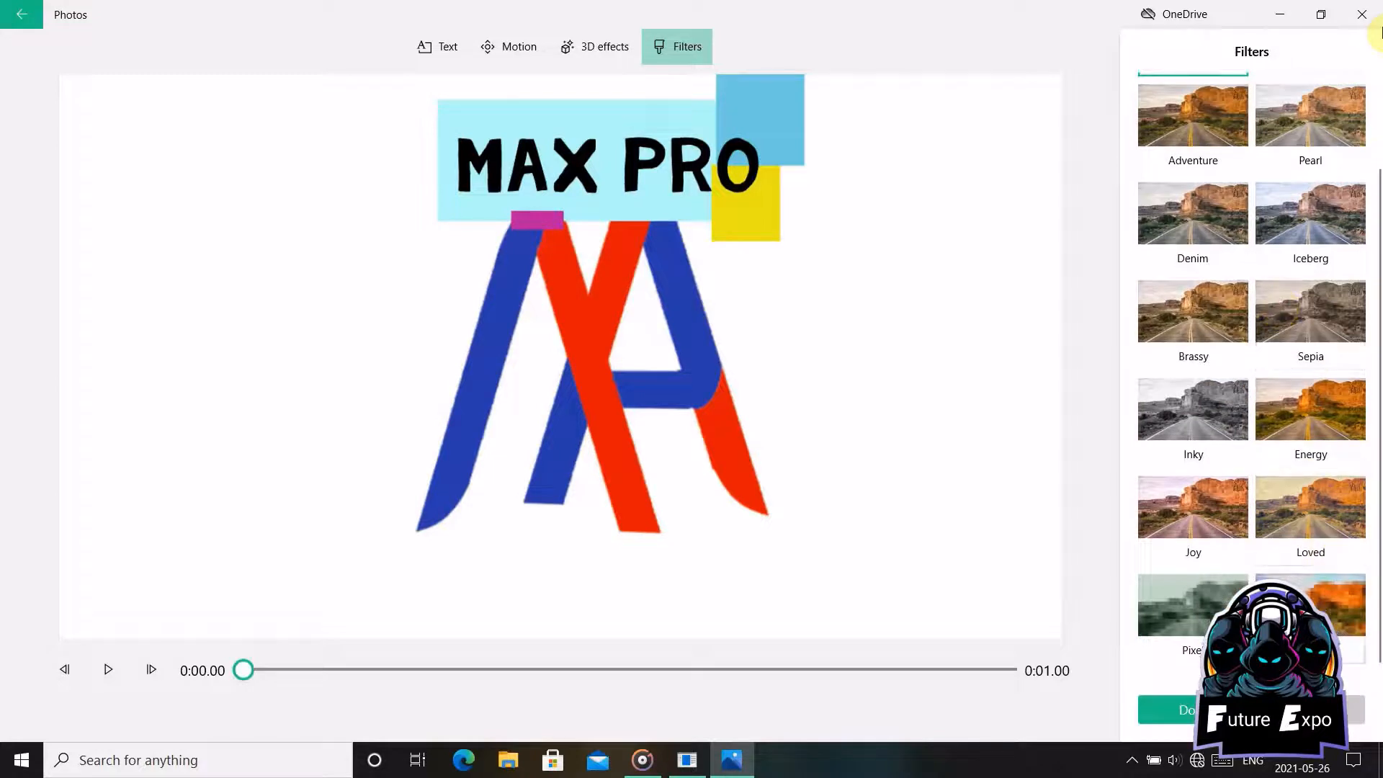
click(1311, 609)
click(1190, 706)
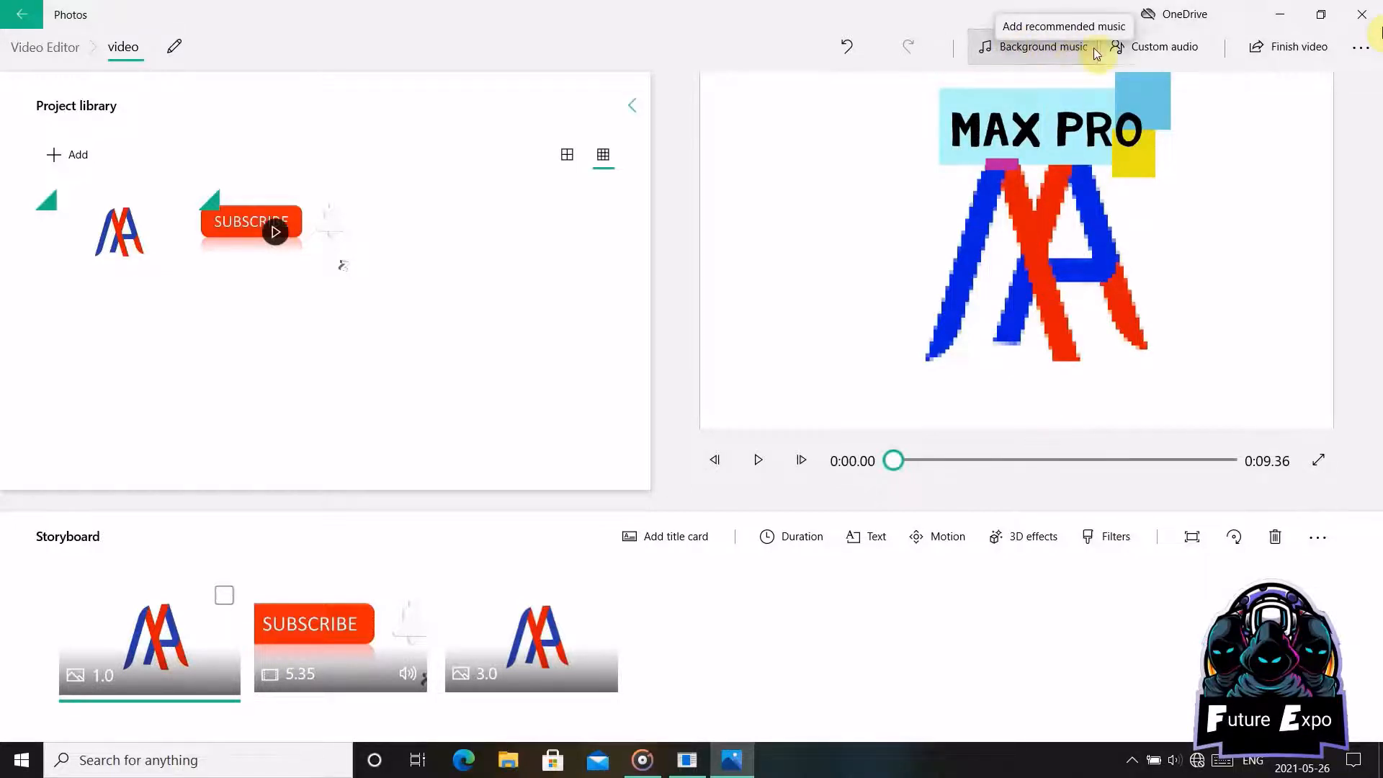
Step: Try out the A Magical Season and Anodized background tracks, browse the remaining music, then settle on None
click(1069, 49)
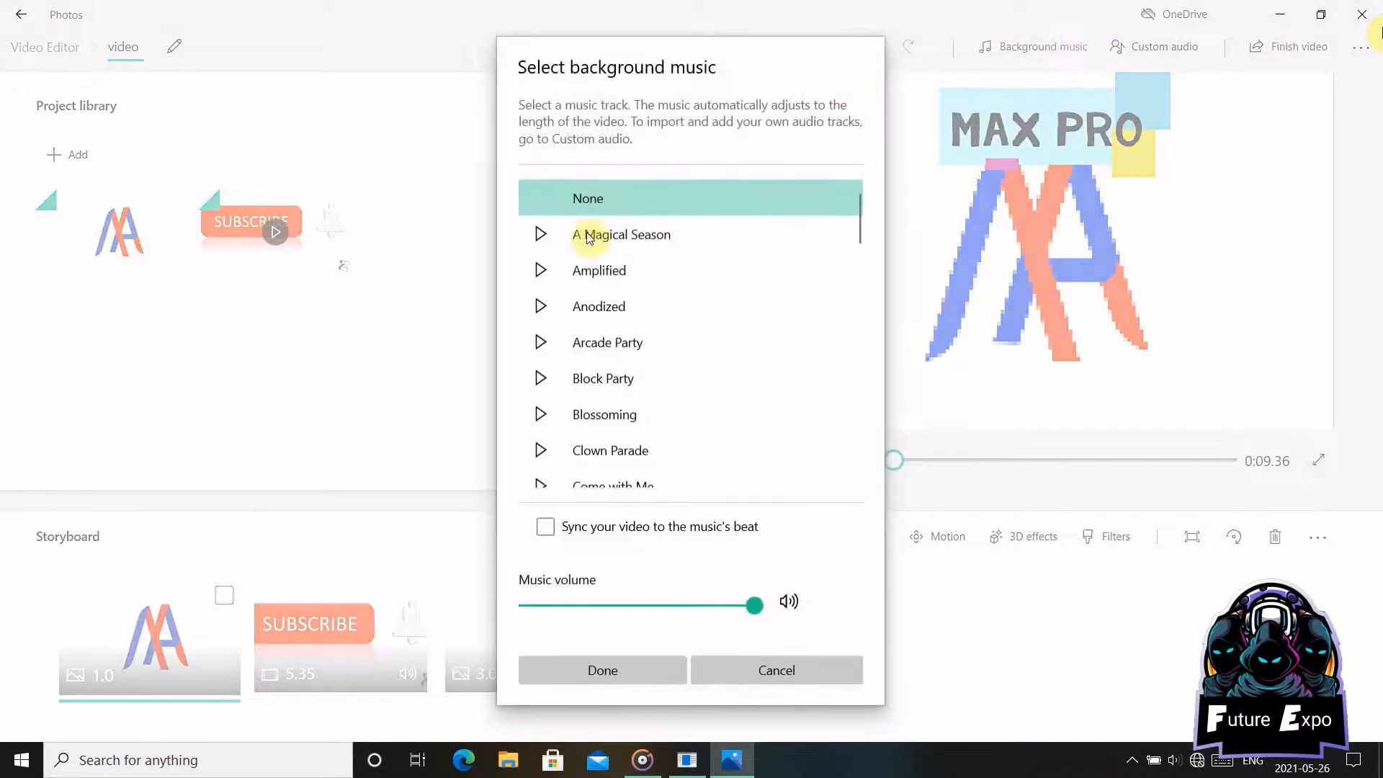
click(537, 243)
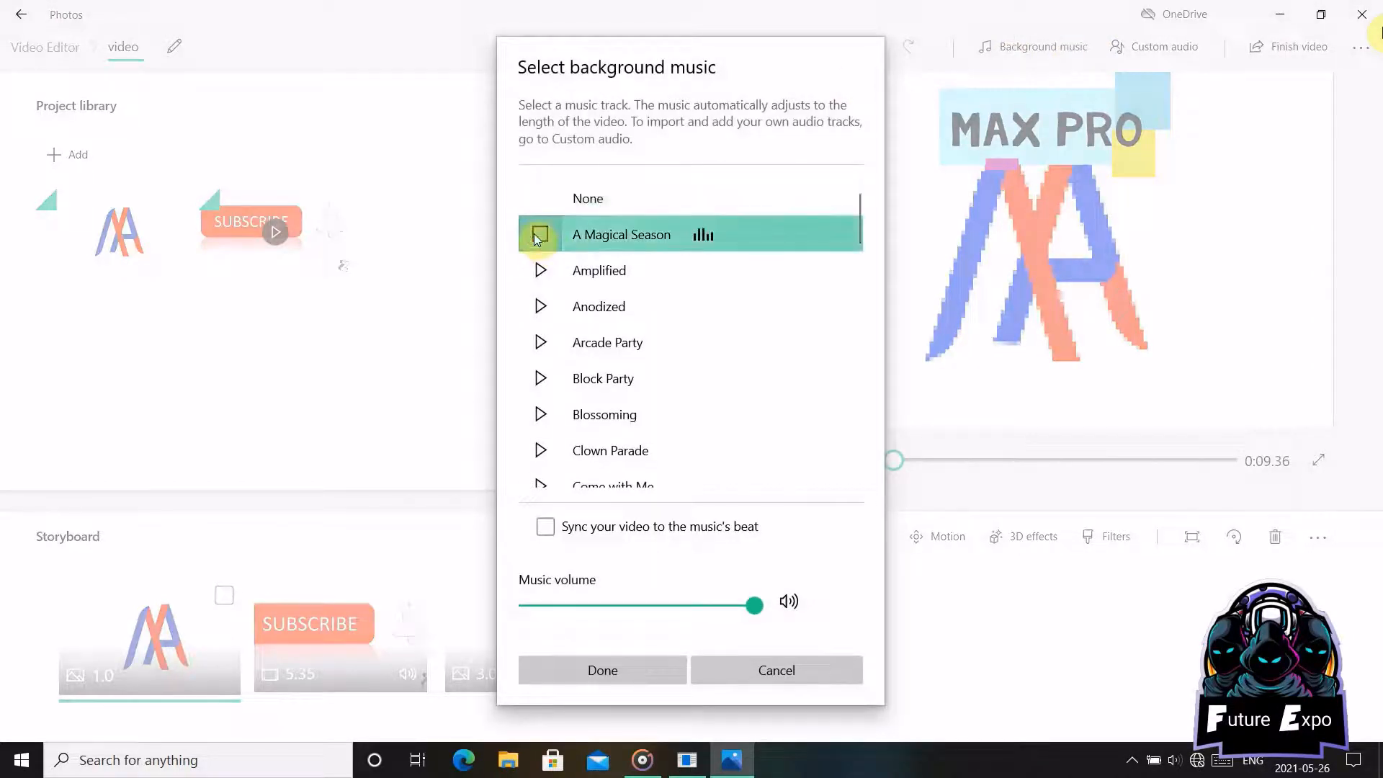
click(542, 307)
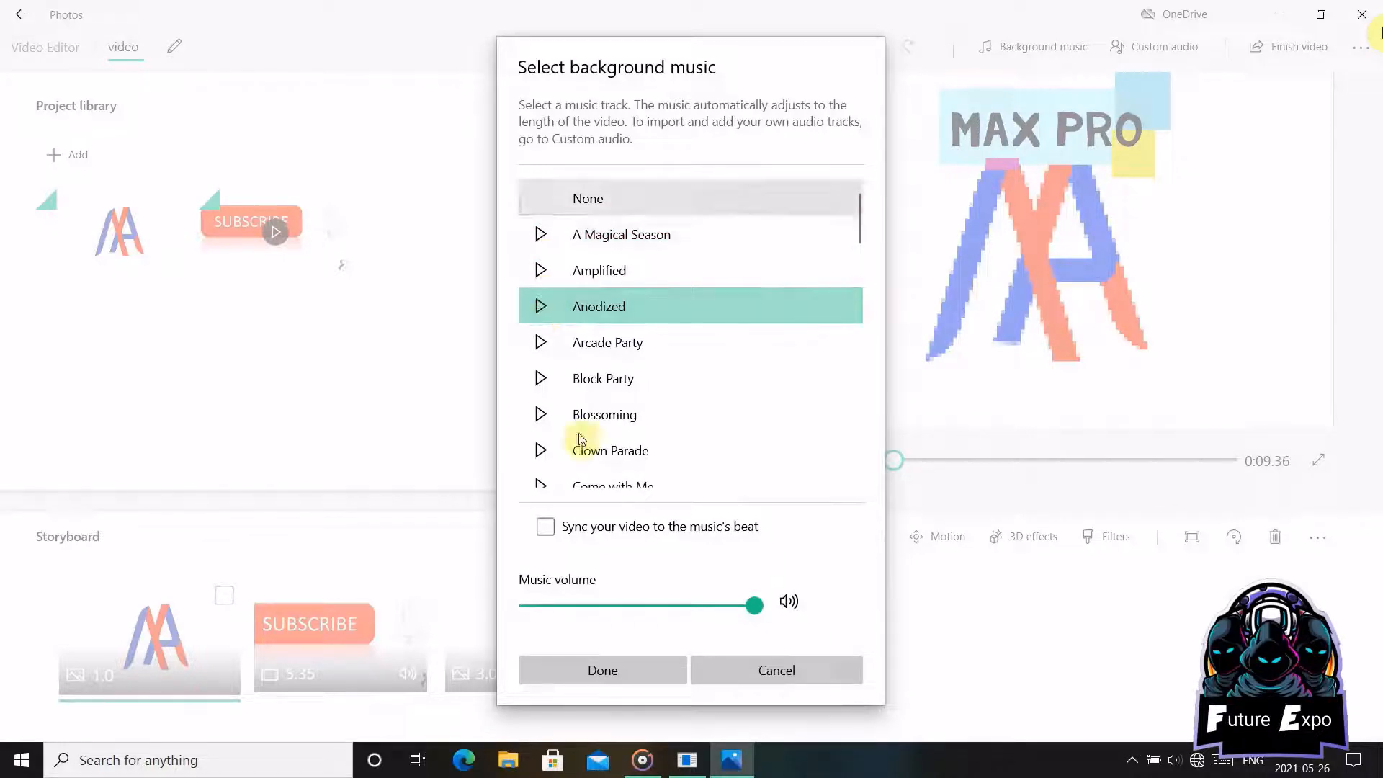
scroll(652, 357, down, 10)
scroll(651, 357, down, 10)
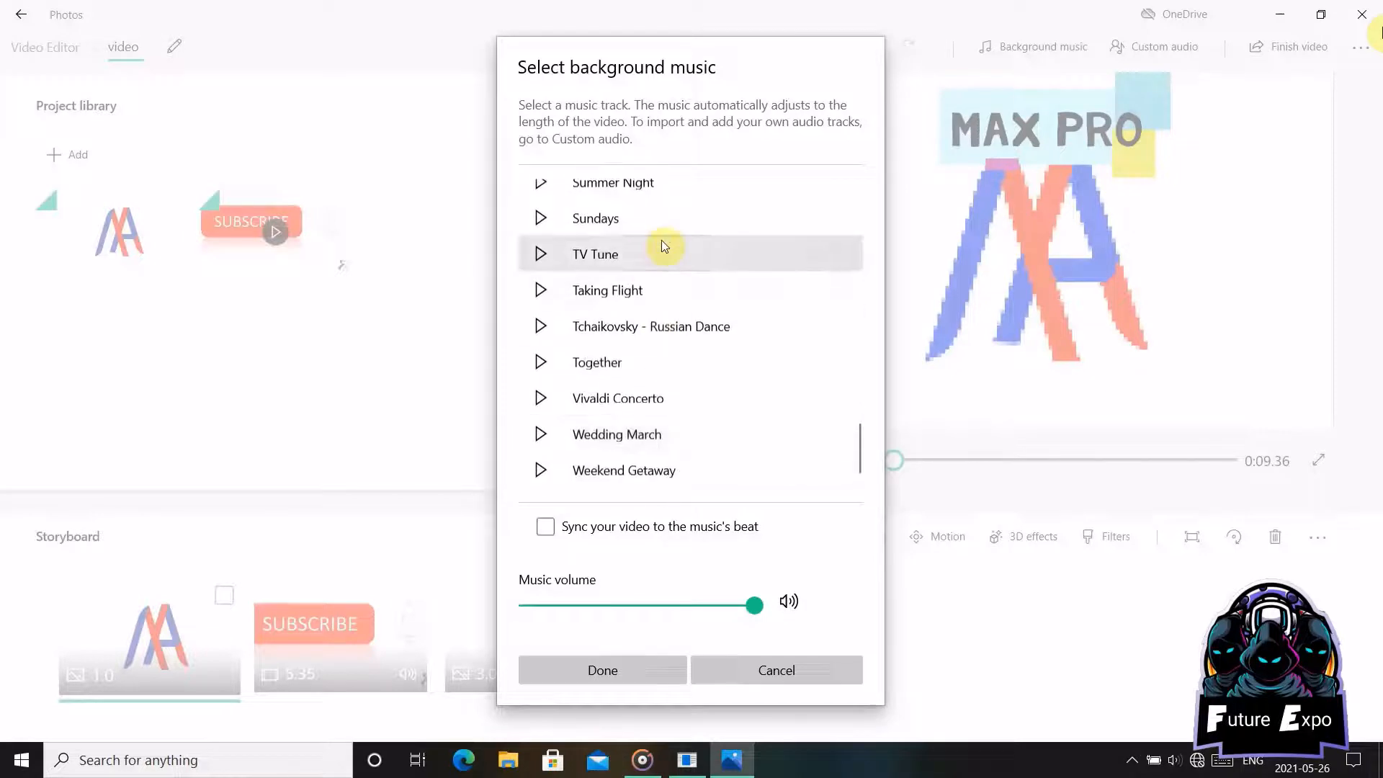
scroll(716, 359, up, 10)
scroll(712, 359, up, 10)
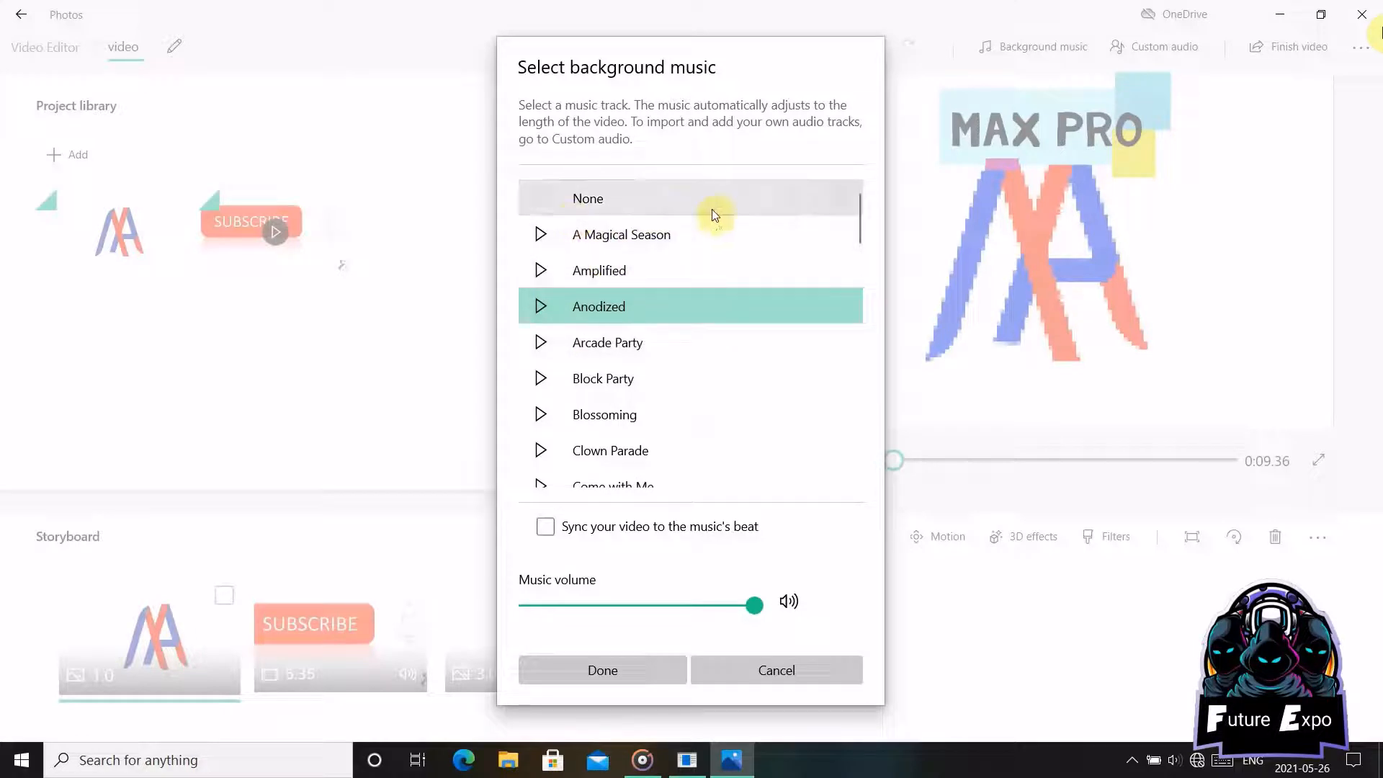
click(662, 204)
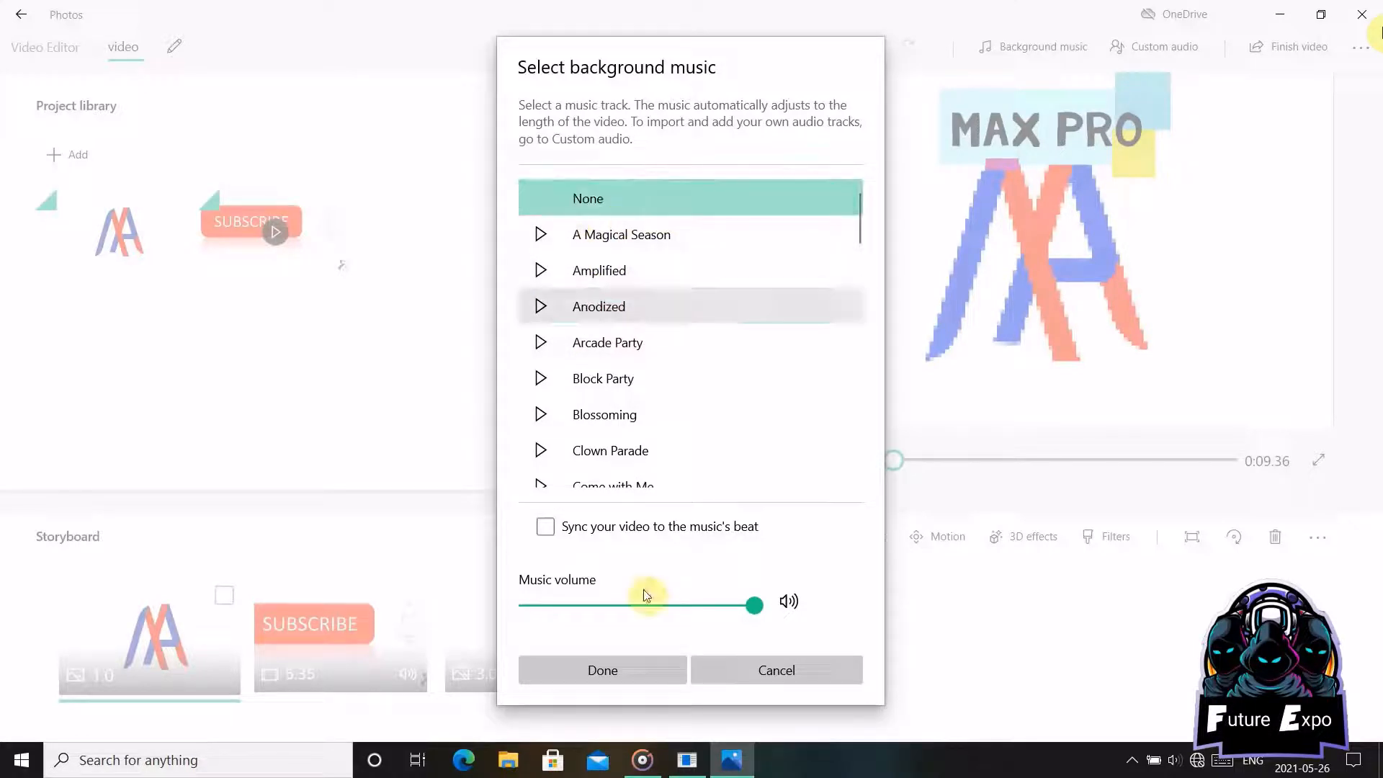
click(633, 662)
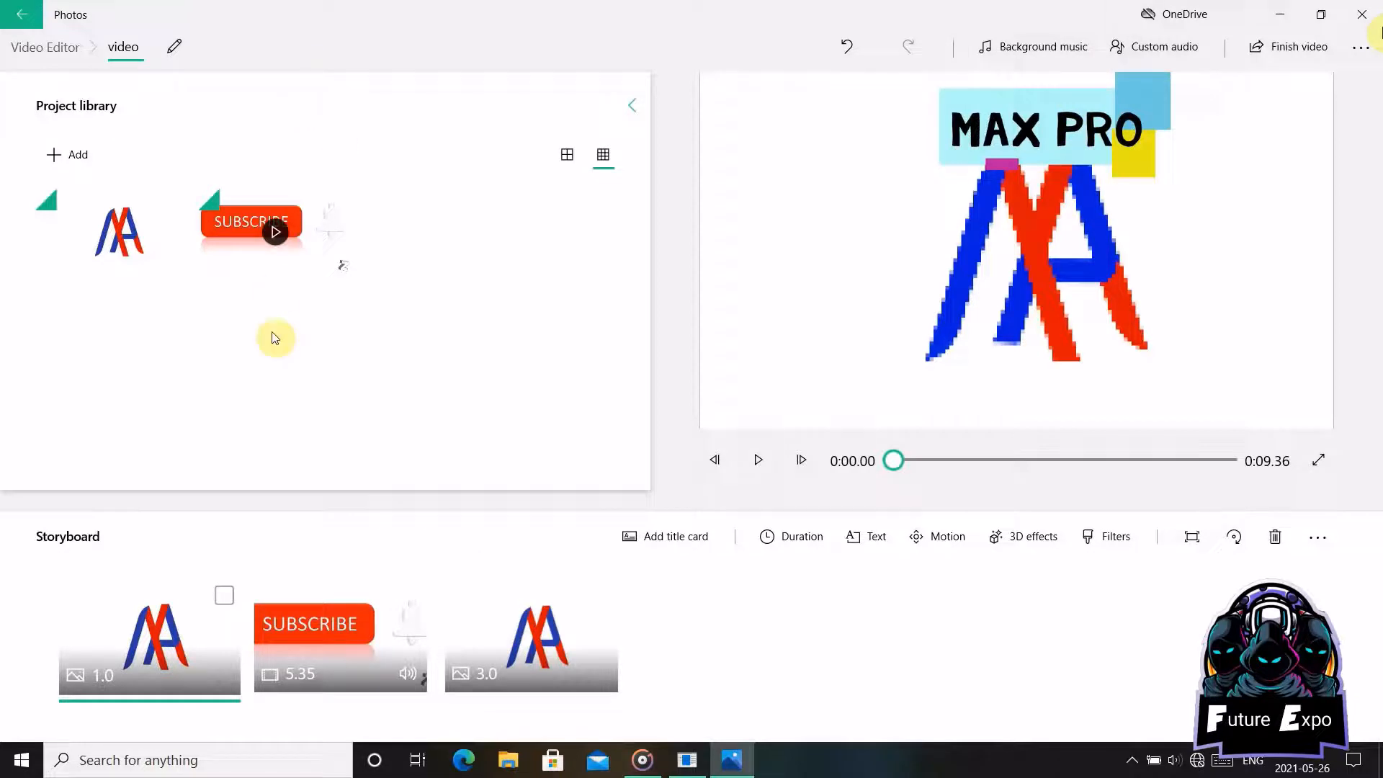
Step: Add "Kit Hype - In My Head (Hardstyle) HQ Videoclip.mp3" from the "my music" folder as custom audio
click(1168, 47)
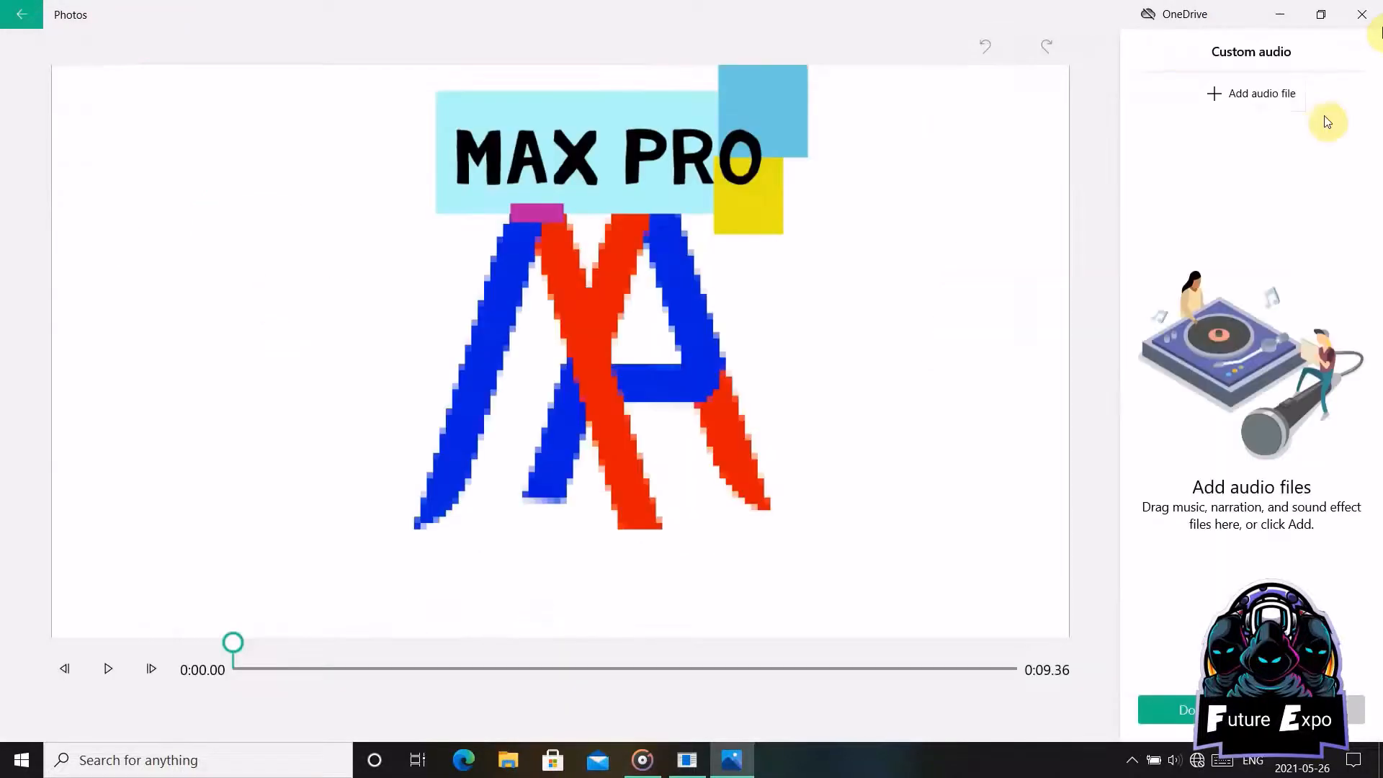
click(1277, 99)
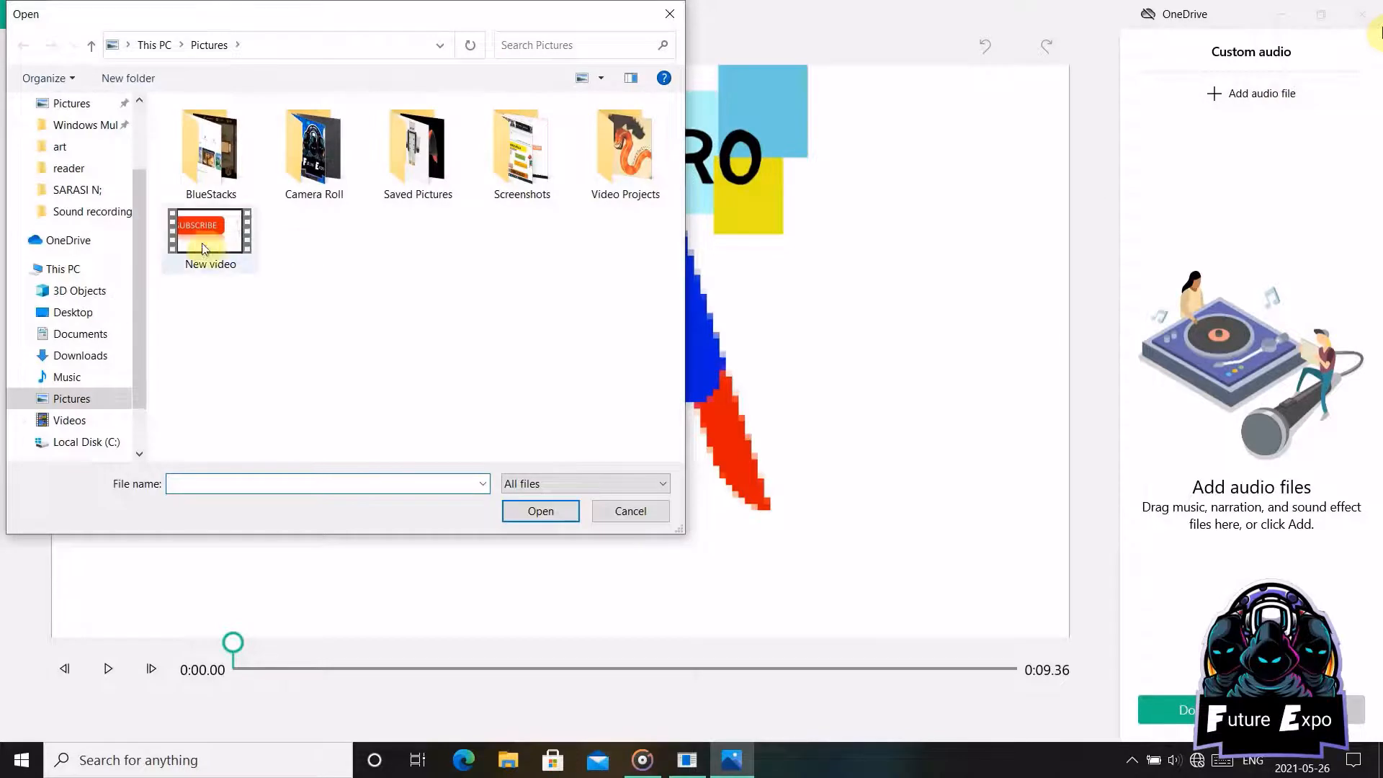
click(69, 376)
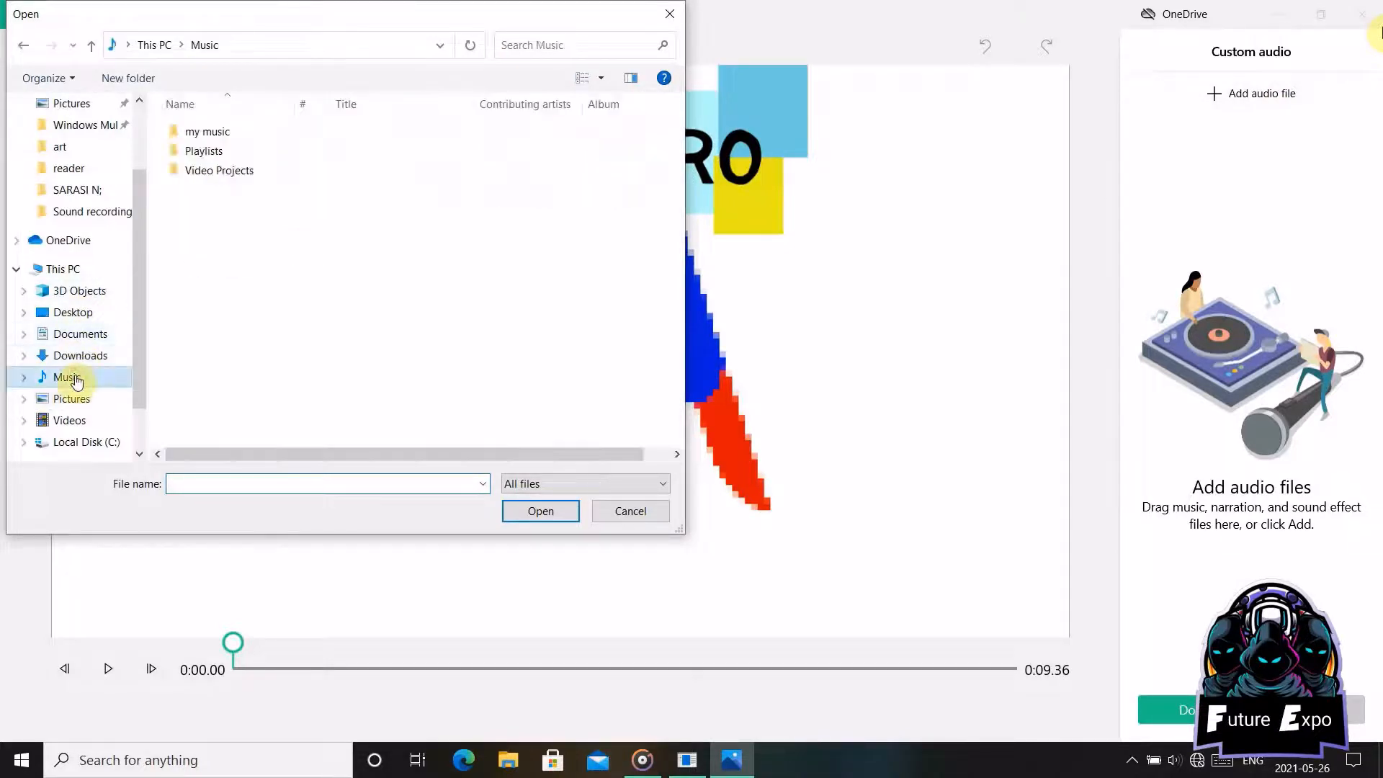
double_click(203, 133)
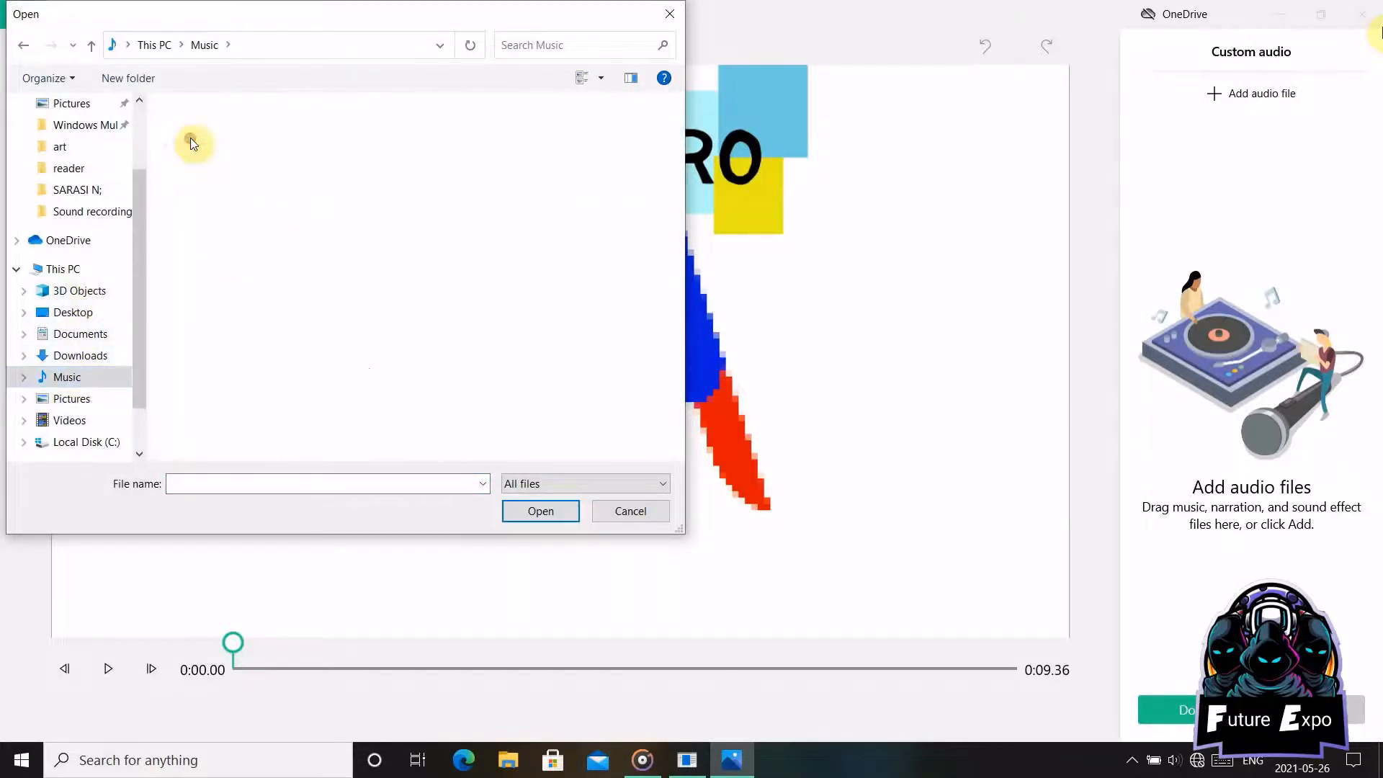
scroll(302, 187, down, 5)
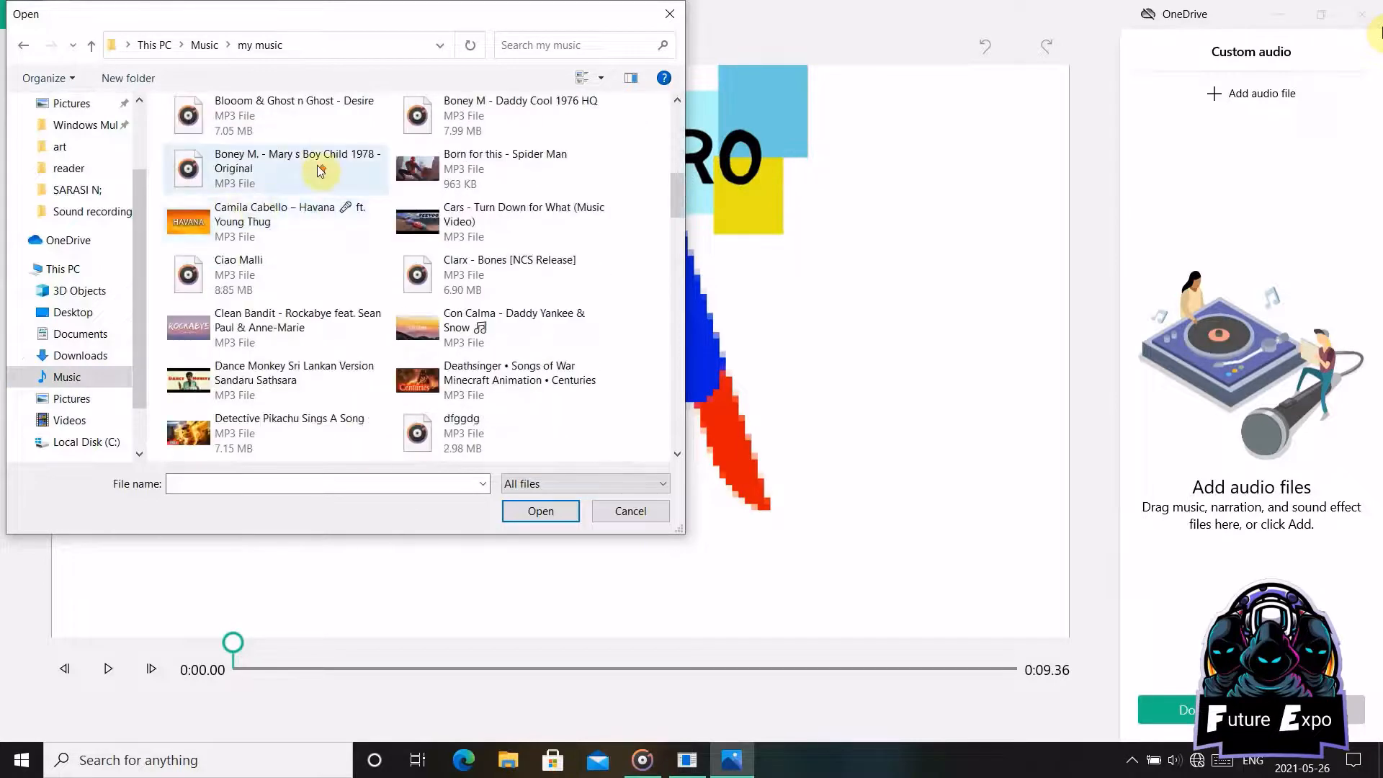
scroll(324, 177, down, 2)
scroll(303, 184, down, 8)
scroll(277, 198, up, 5)
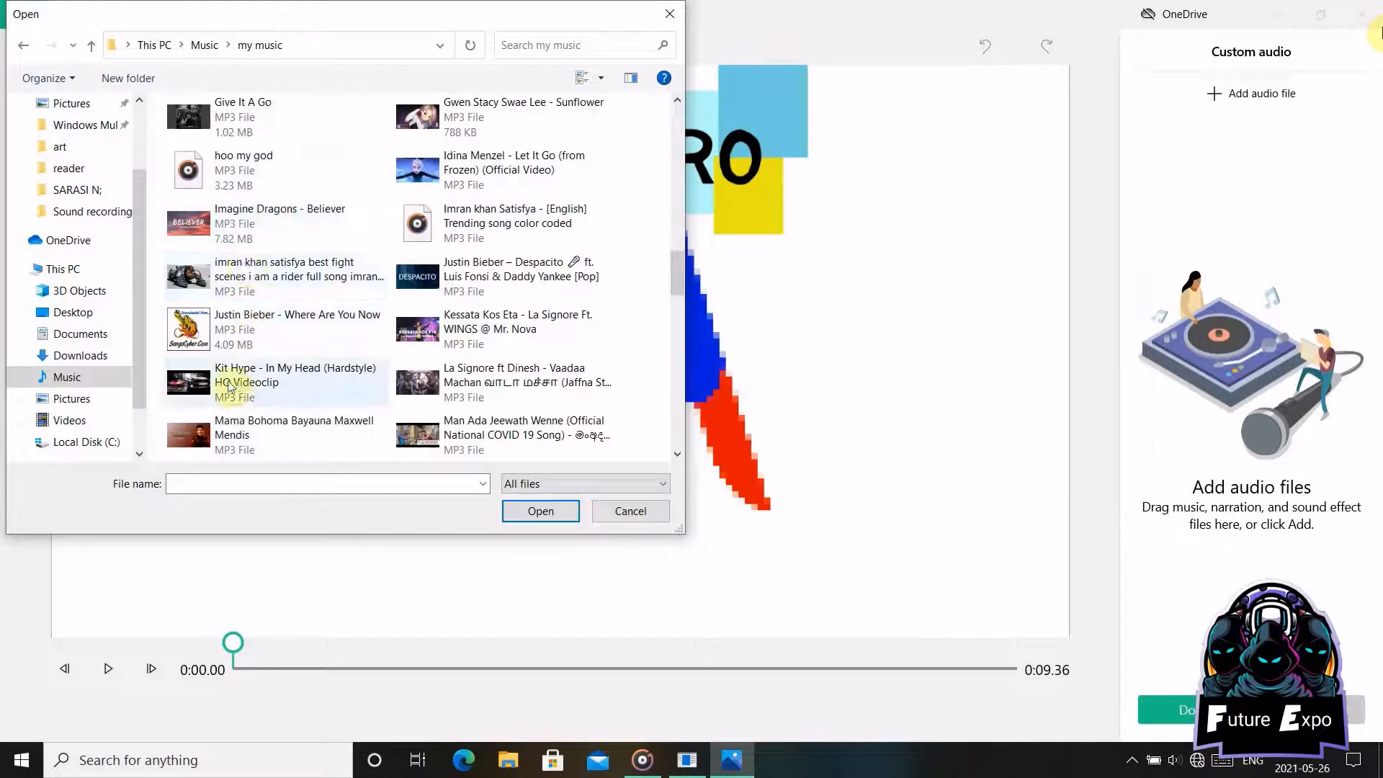
double_click(288, 382)
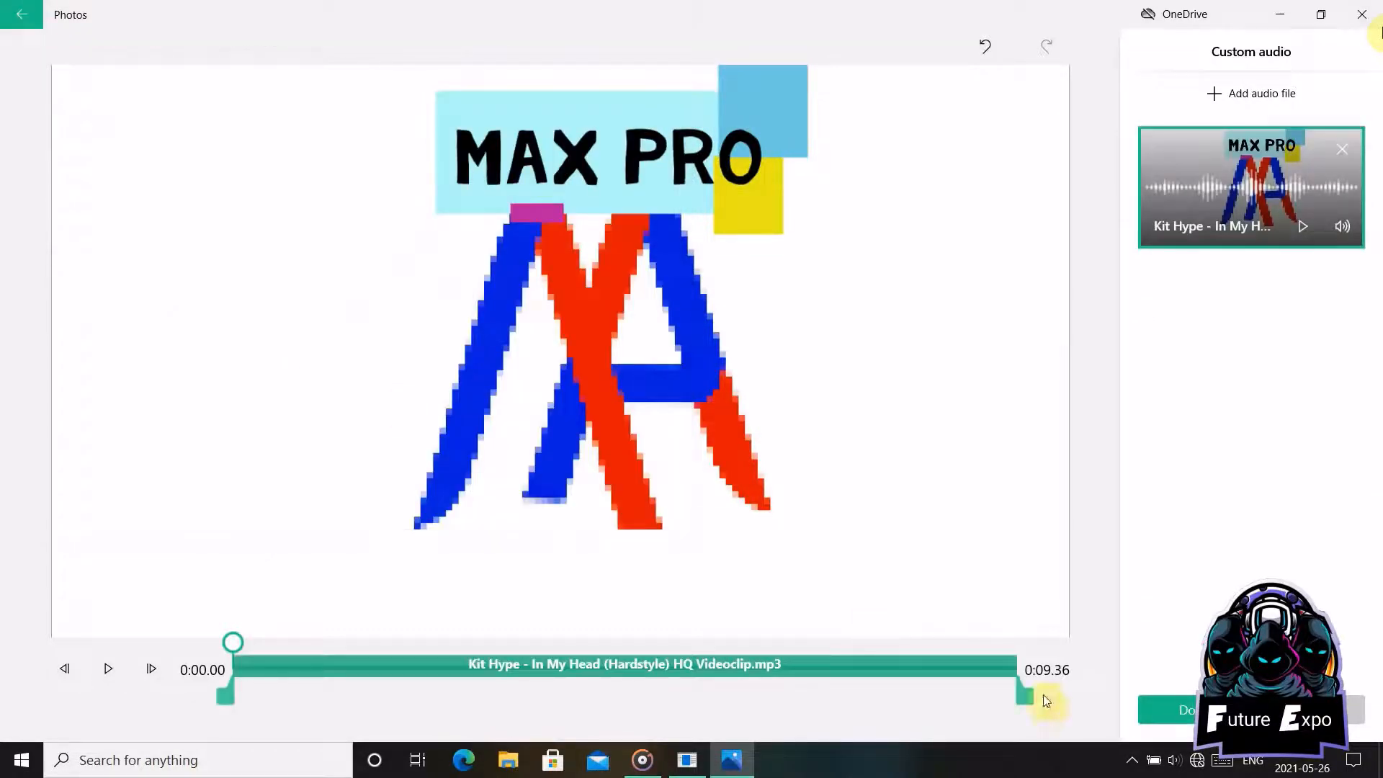
Step: Try shortening the audio track to the video's first quarter, then stretch it back to full length and scrub through to the end
drag(1026, 695, 422, 677)
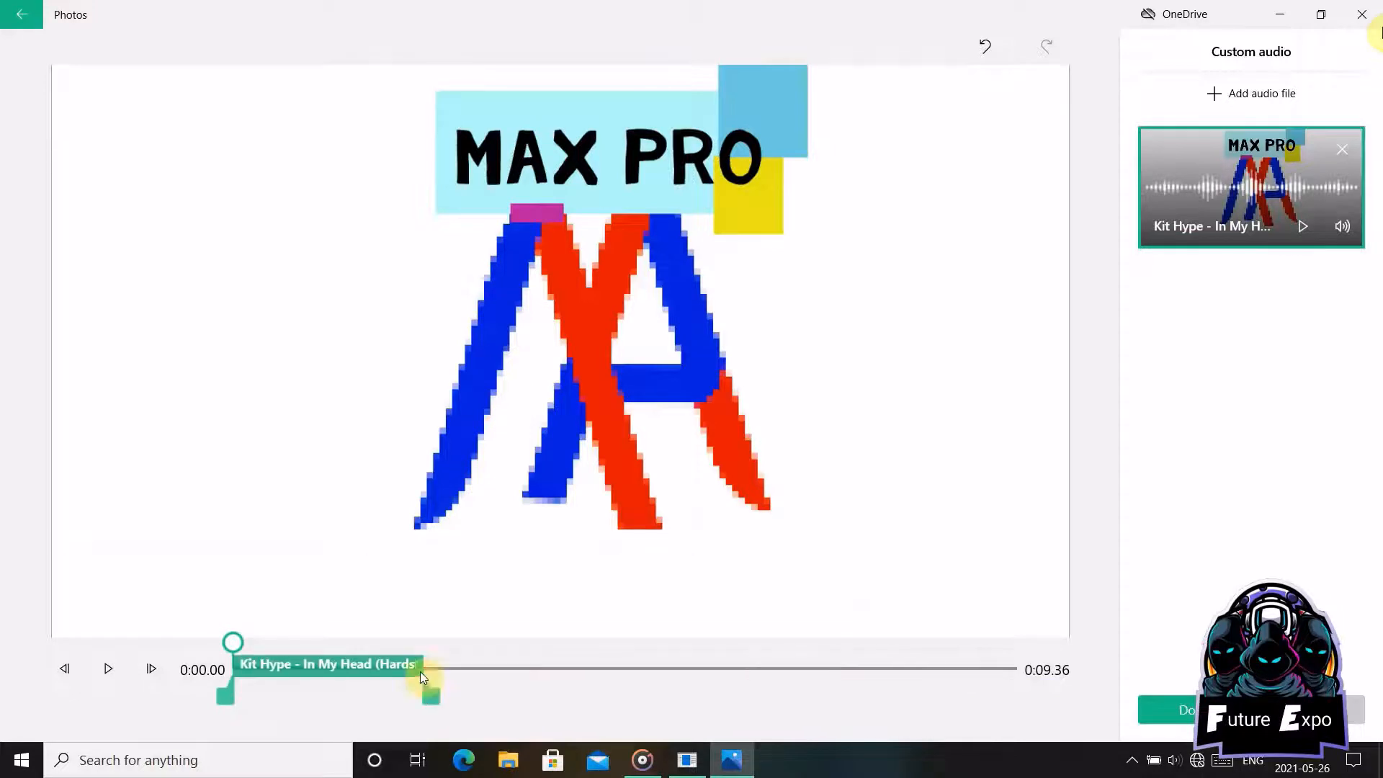
drag(299, 669, 1112, 666)
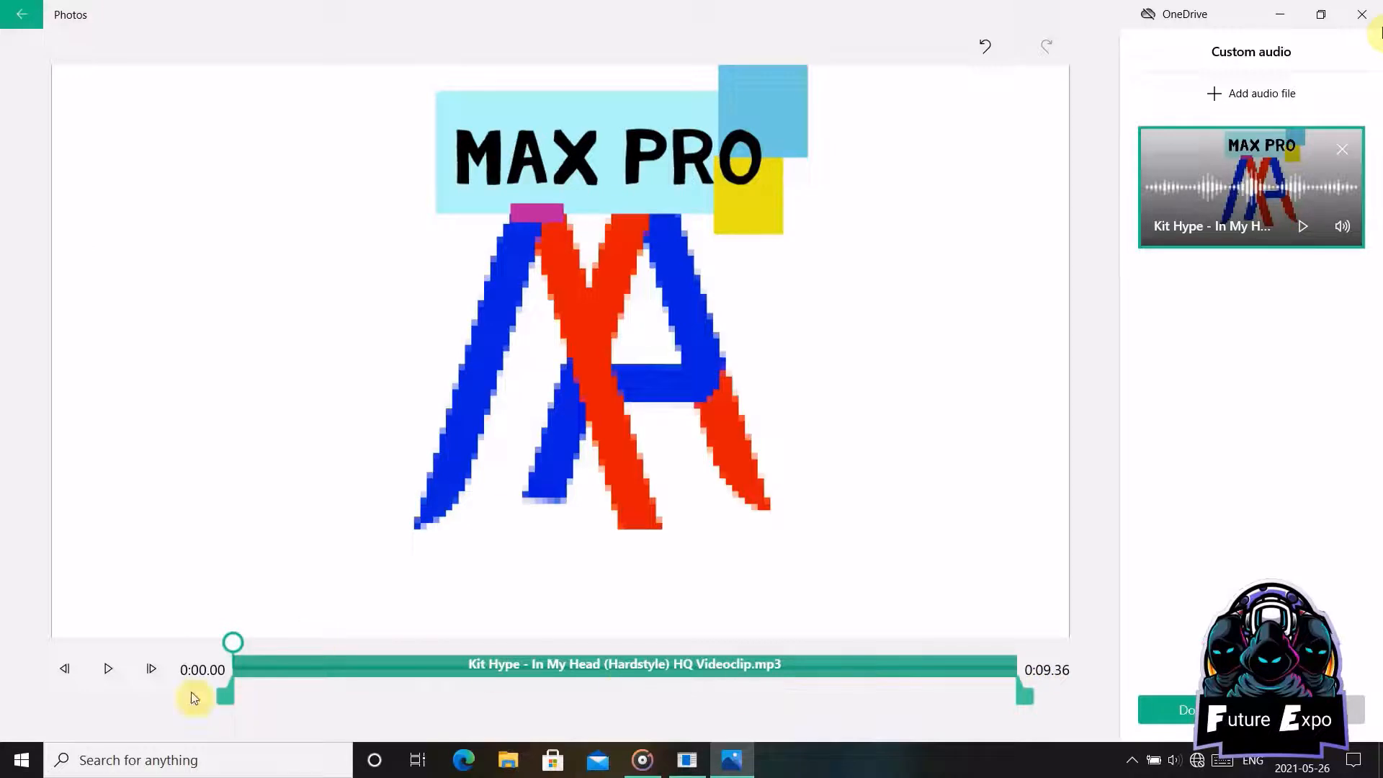
drag(232, 642, 1074, 654)
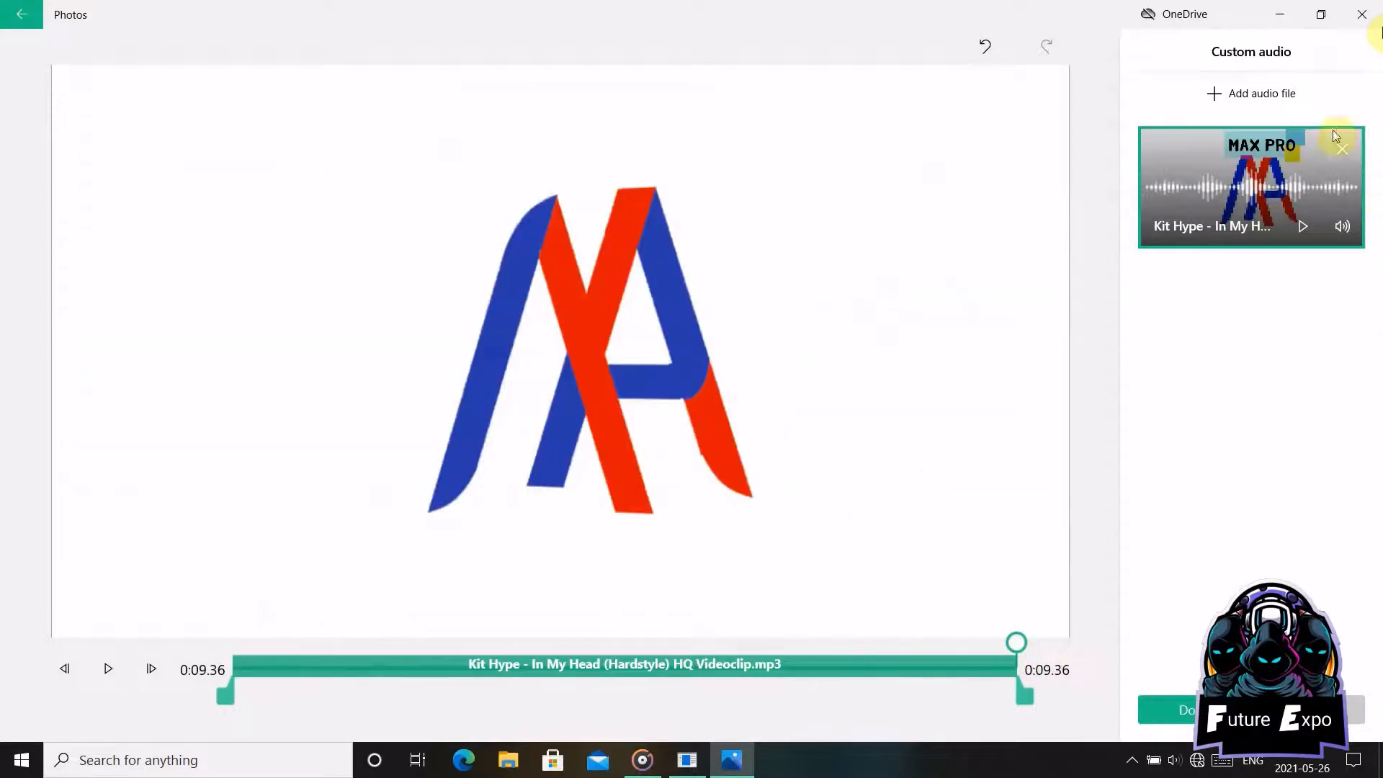
Step: Turn on Fade in for the custom audio track and save the audio settings
click(1344, 226)
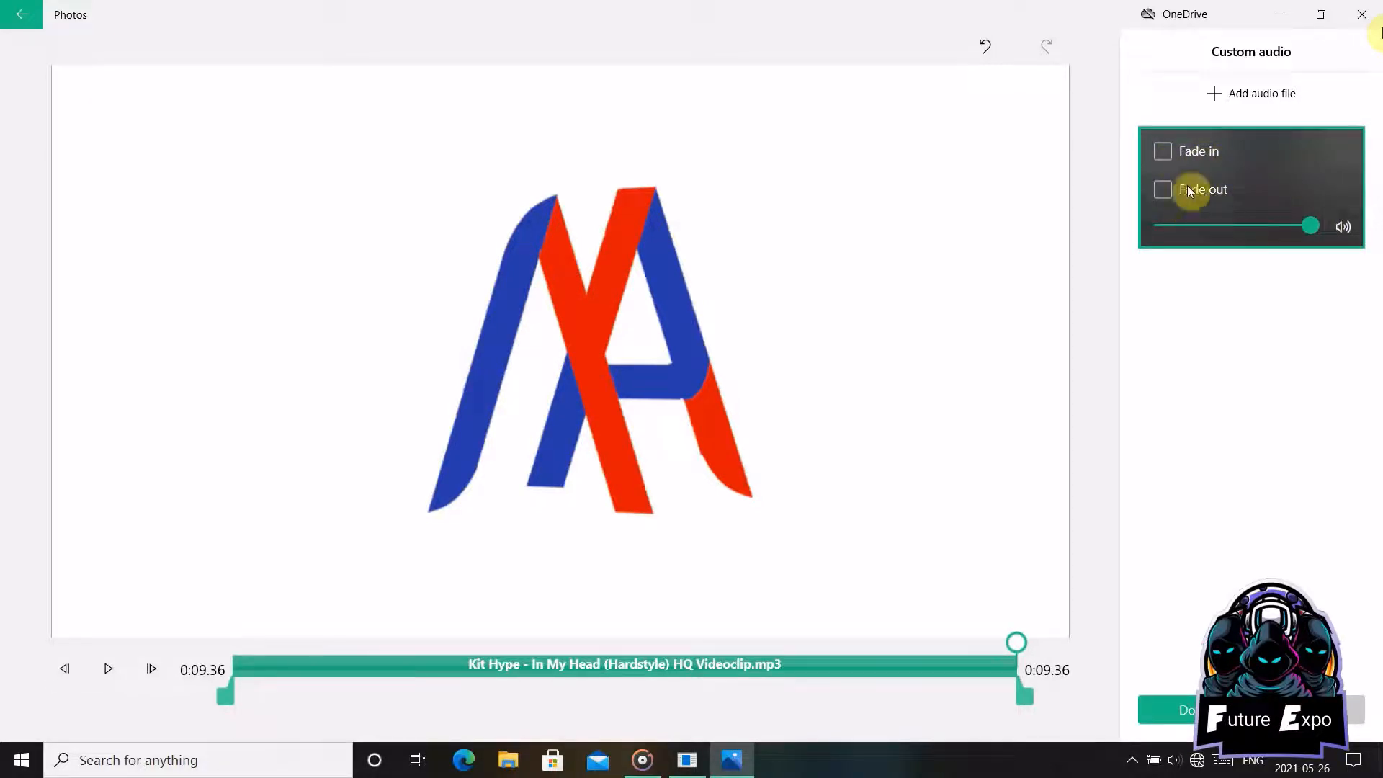
click(1162, 151)
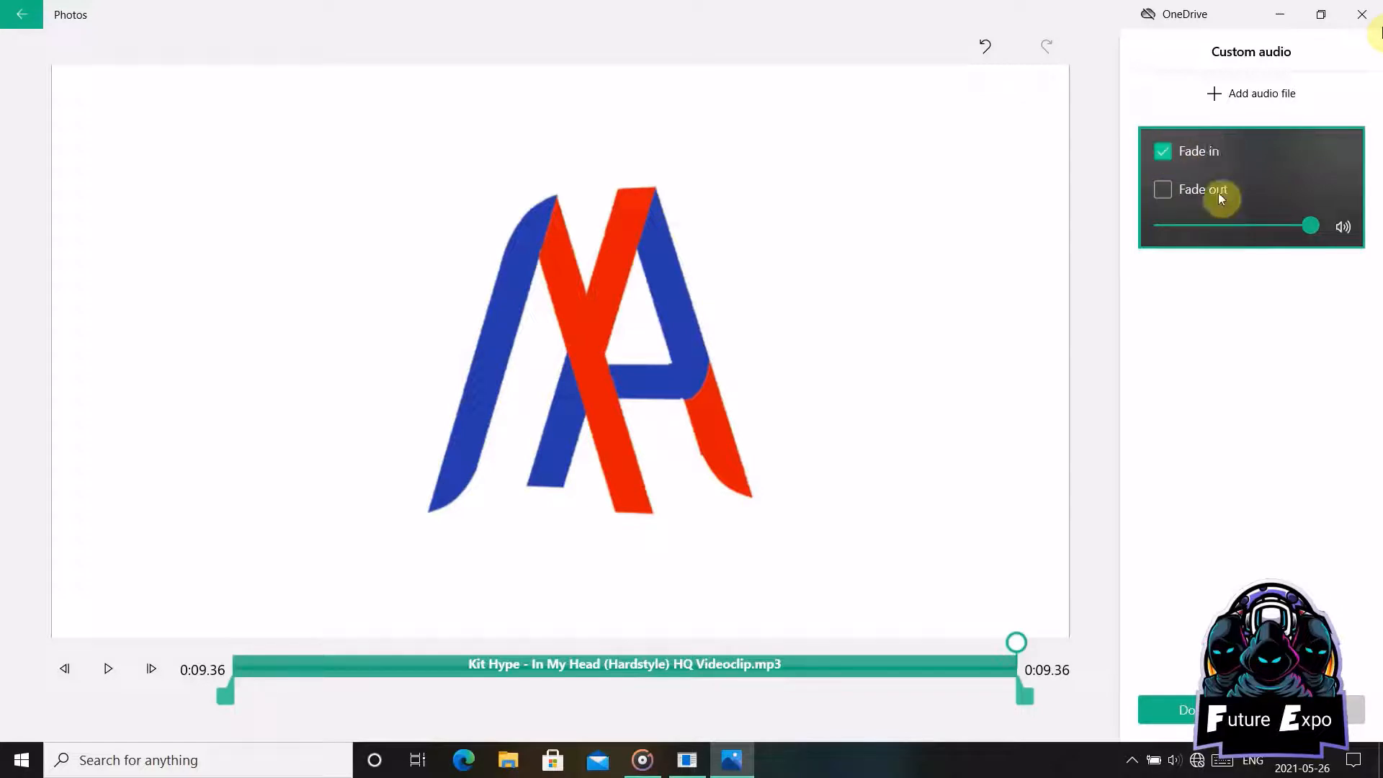
click(1206, 711)
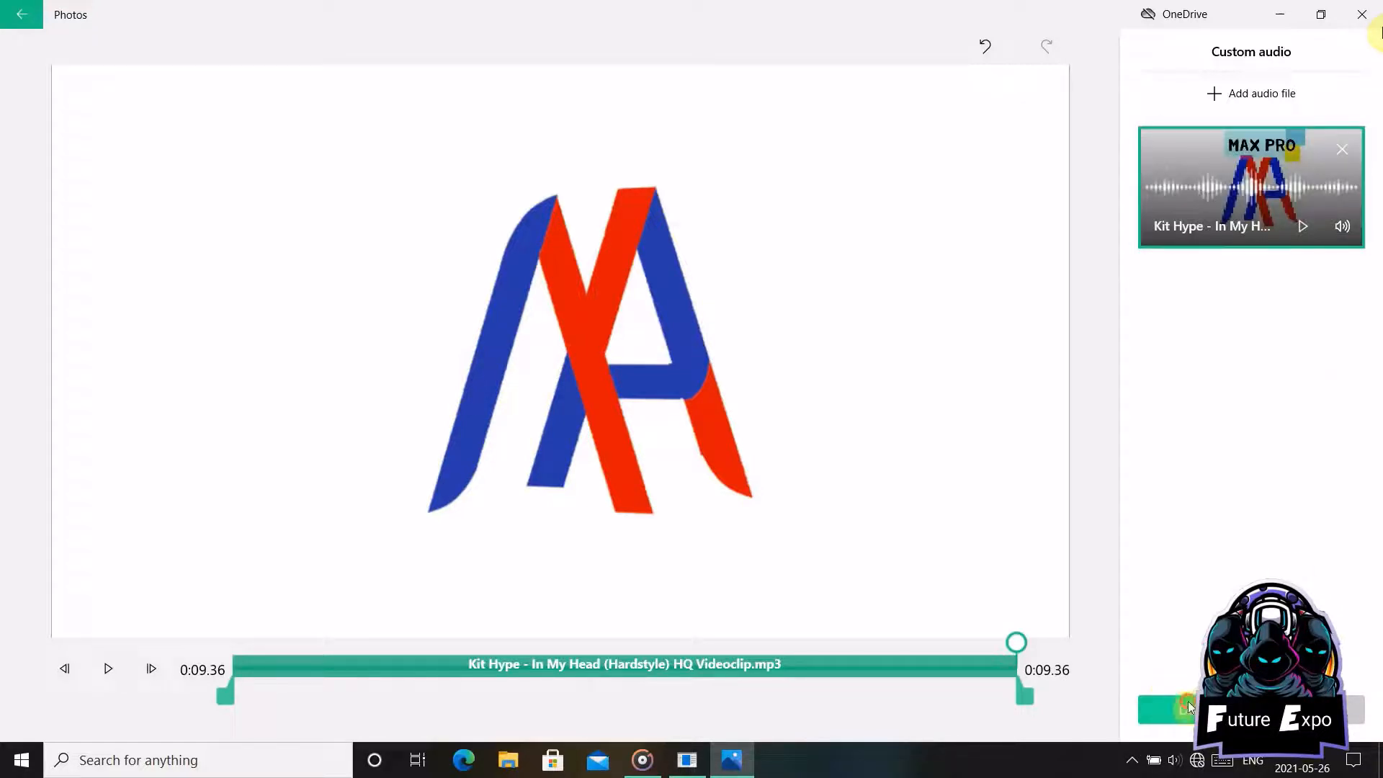
click(1187, 707)
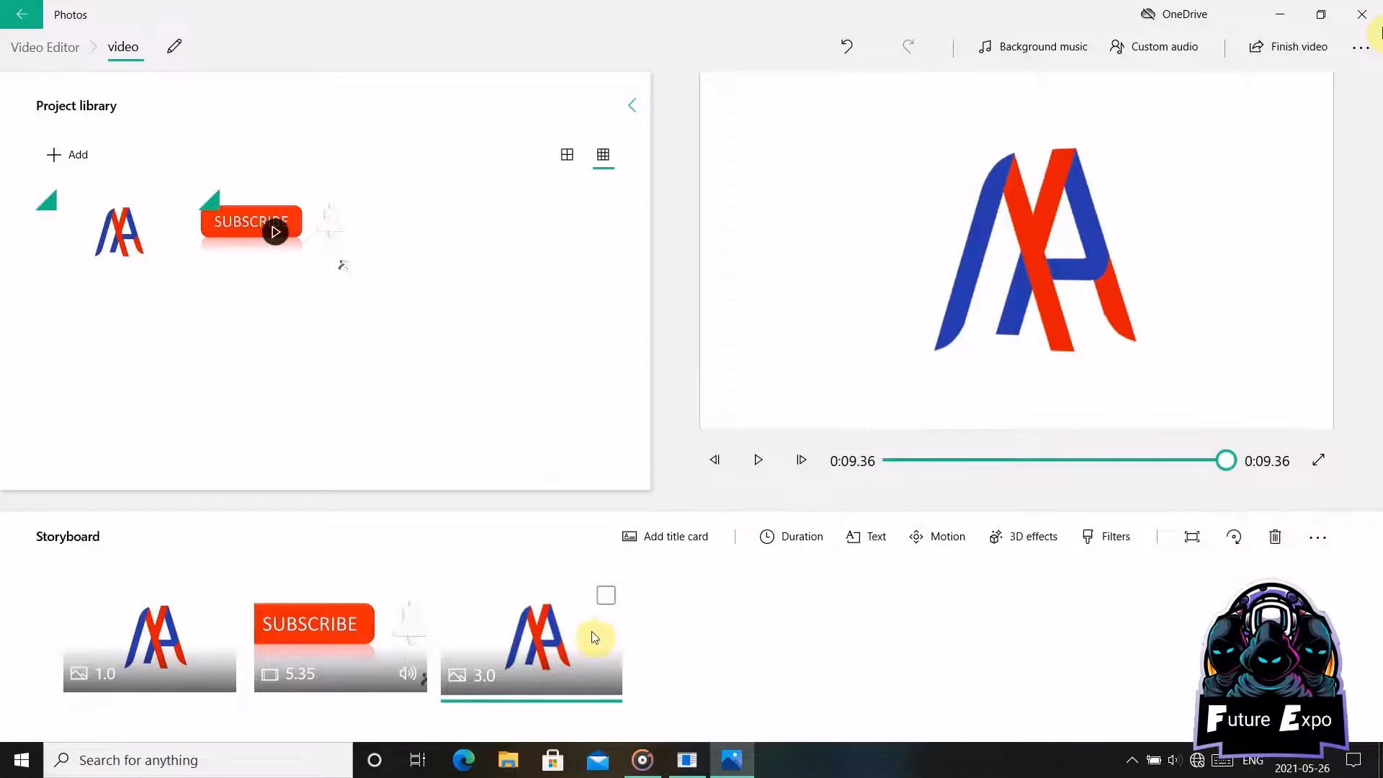
Step: Delete the last logo image, the 3.0-second one, from the storyboard
click(606, 595)
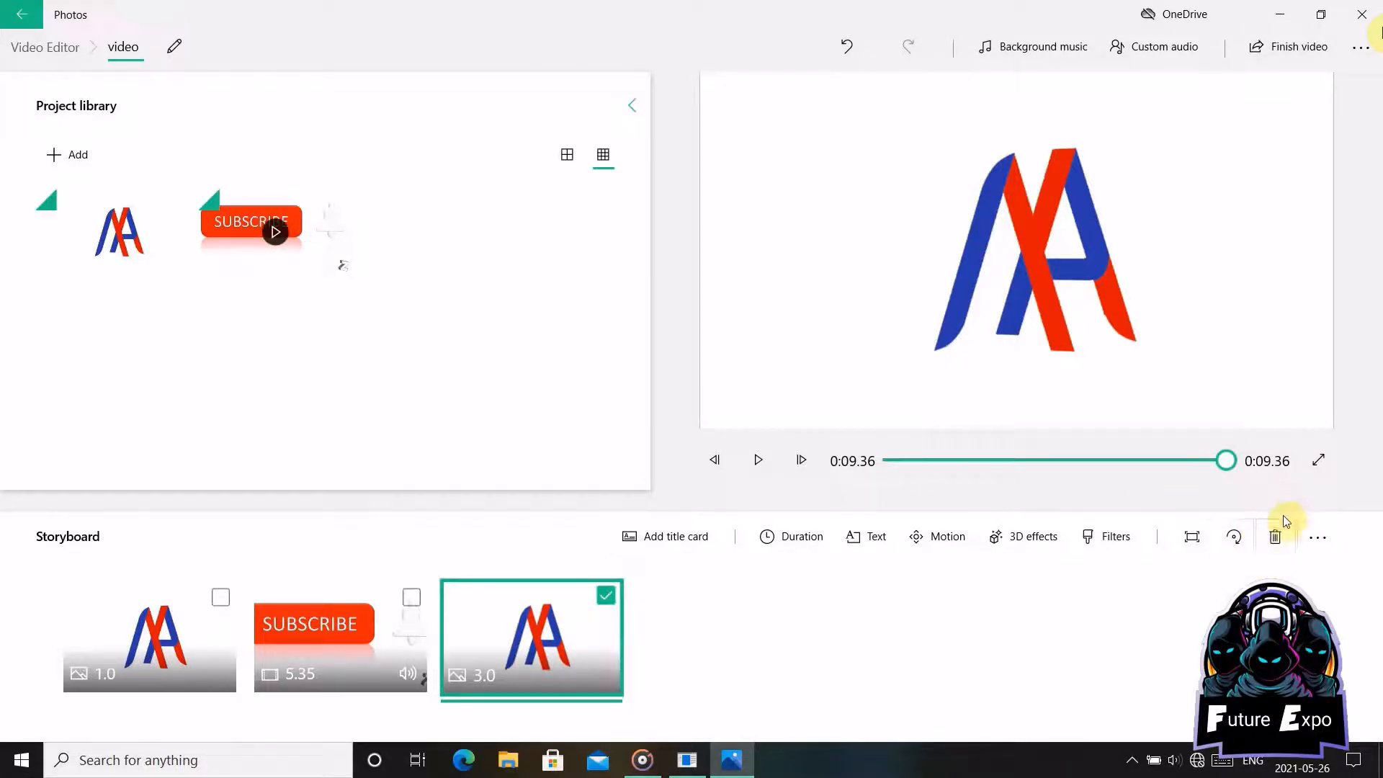
click(1275, 537)
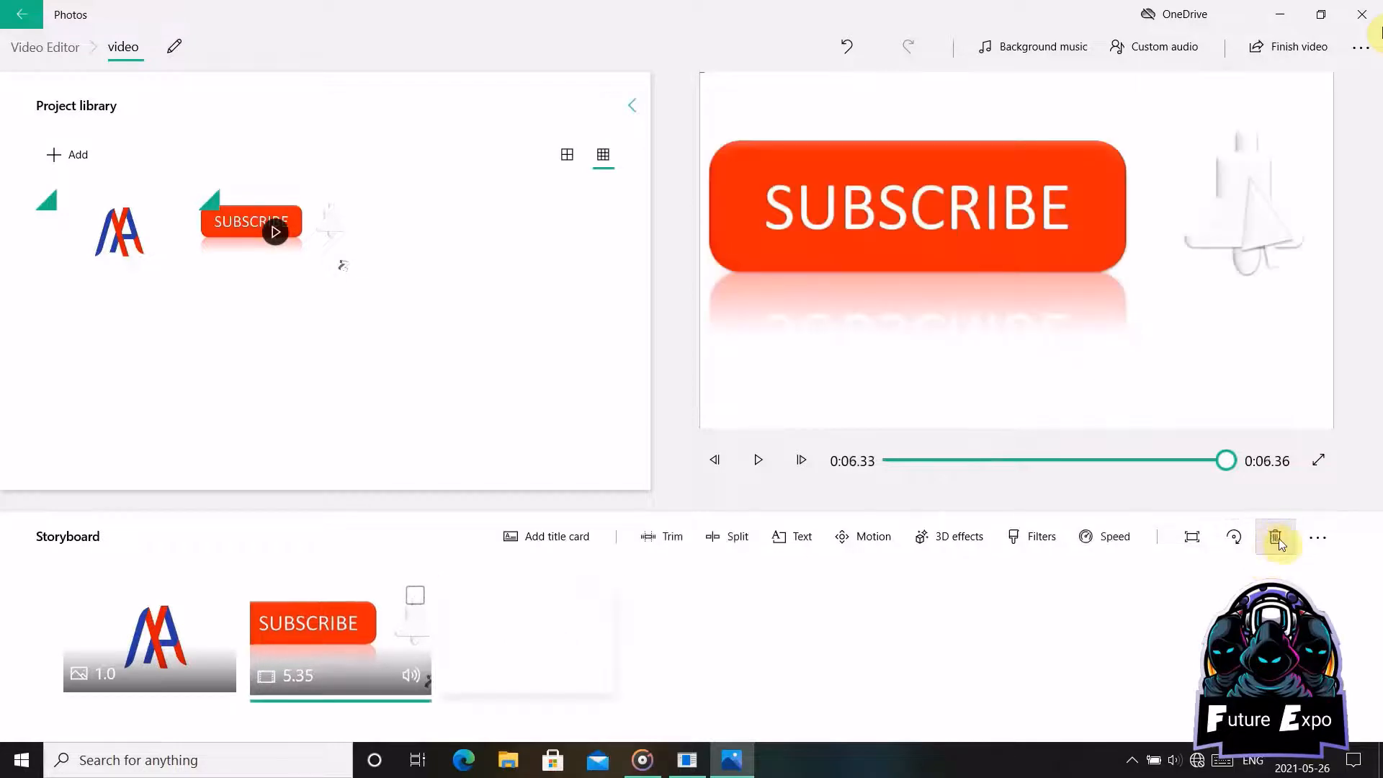
click(1318, 538)
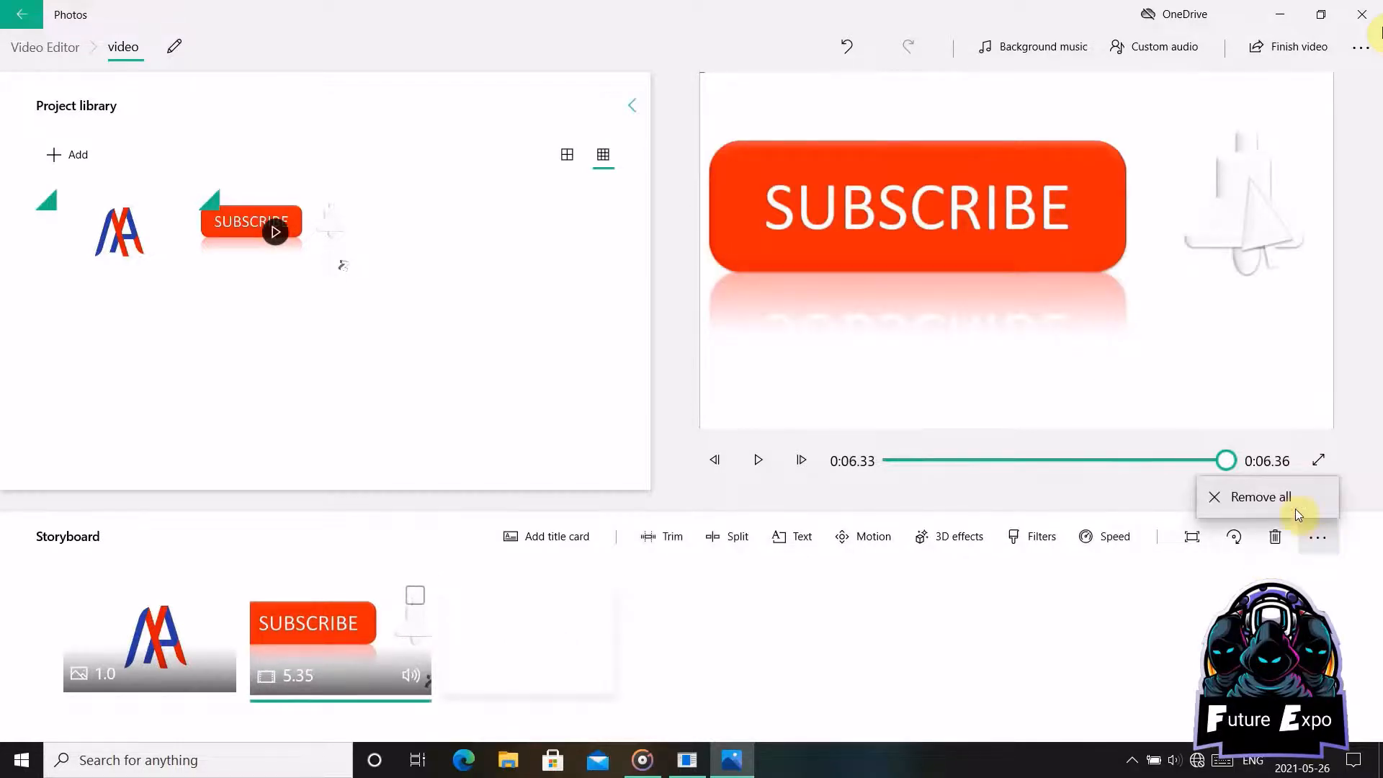
click(1213, 587)
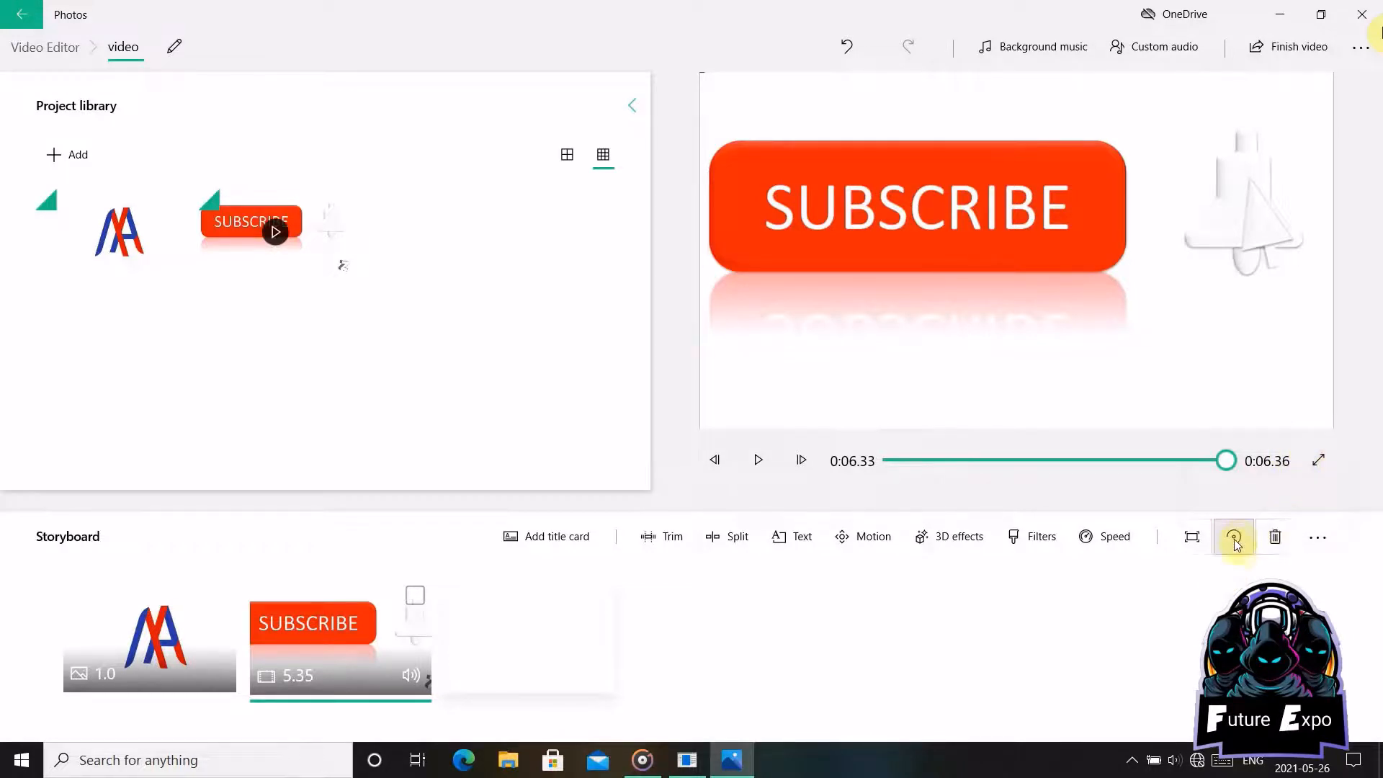
Step: Try out the rotation on the SUBSCRIBE clip, turning it in quarter turns until it is upright again
click(1234, 536)
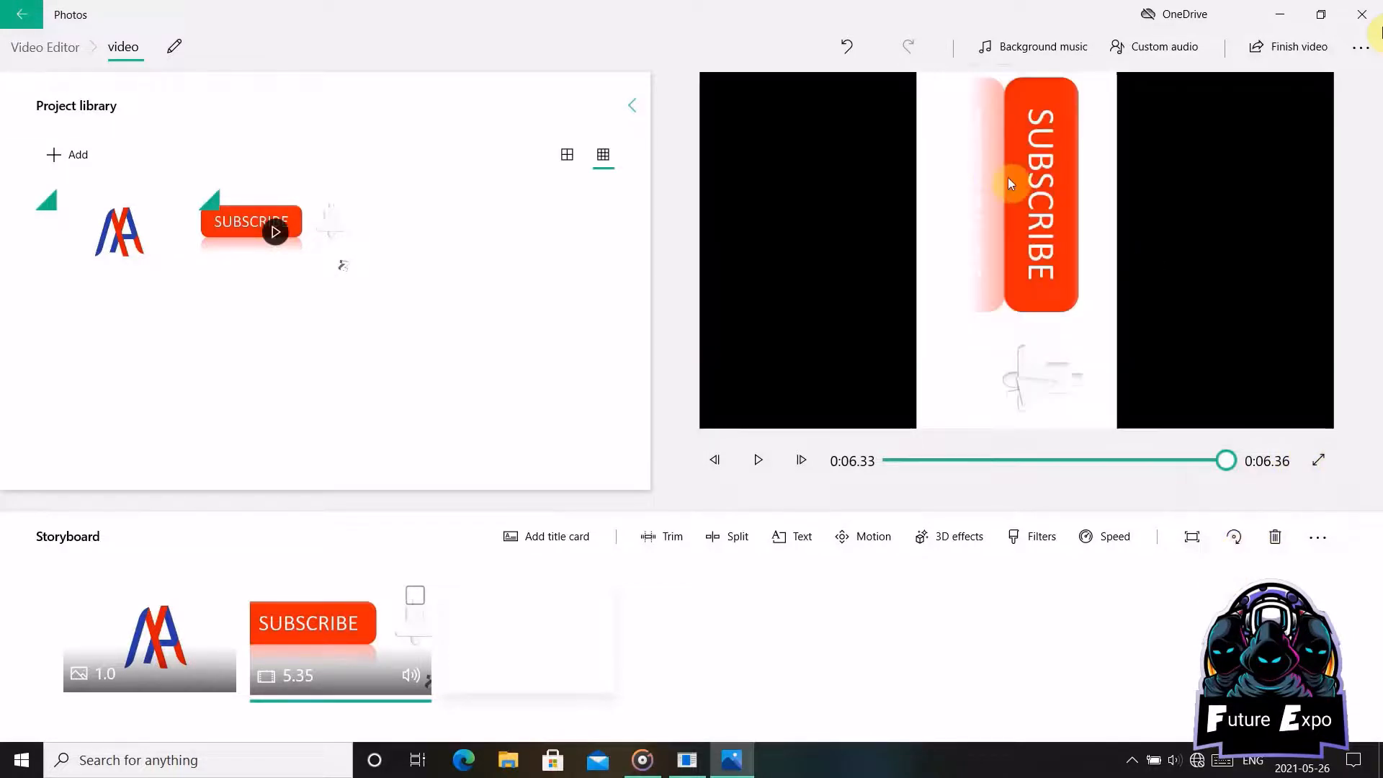
click(1233, 538)
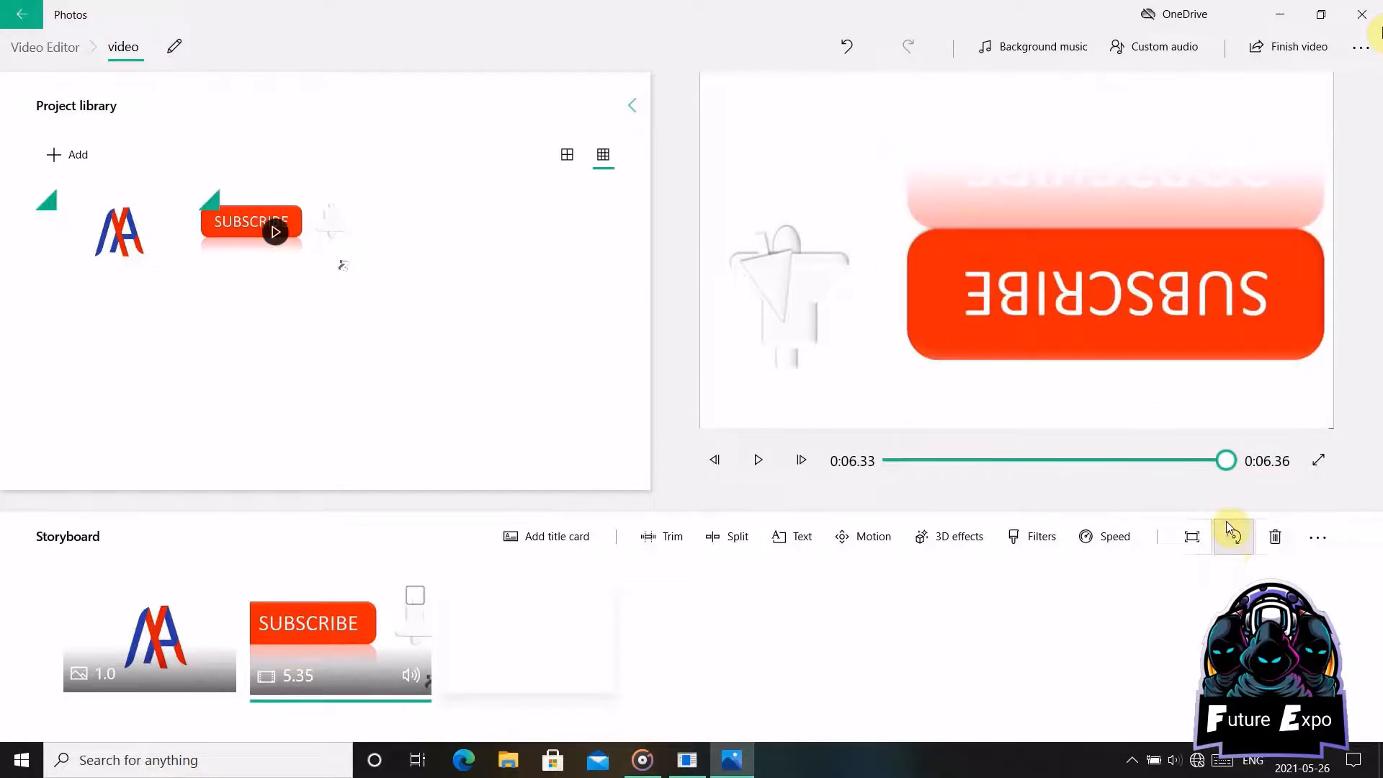
click(1246, 536)
click(1247, 537)
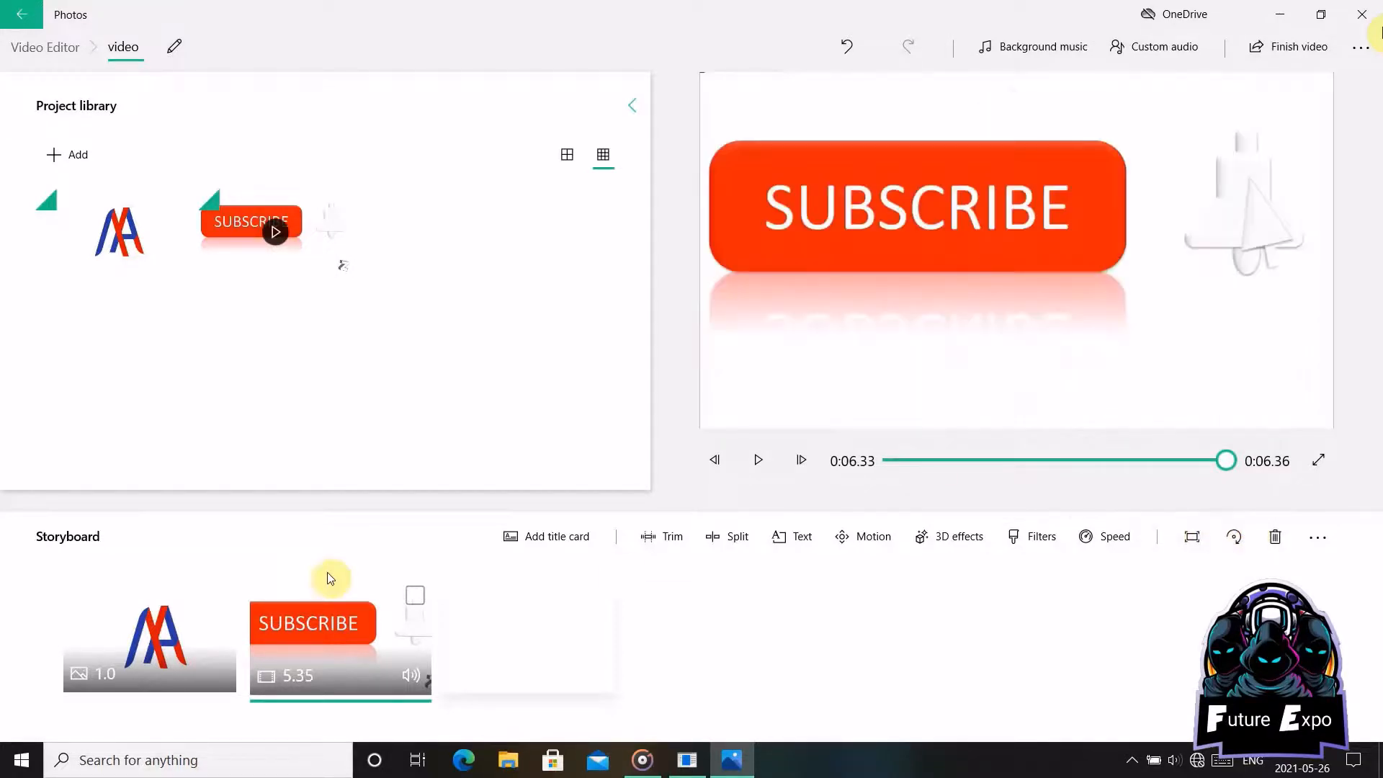
Step: Add a title card before the first logo image and give it a yellow-orange background
click(214, 614)
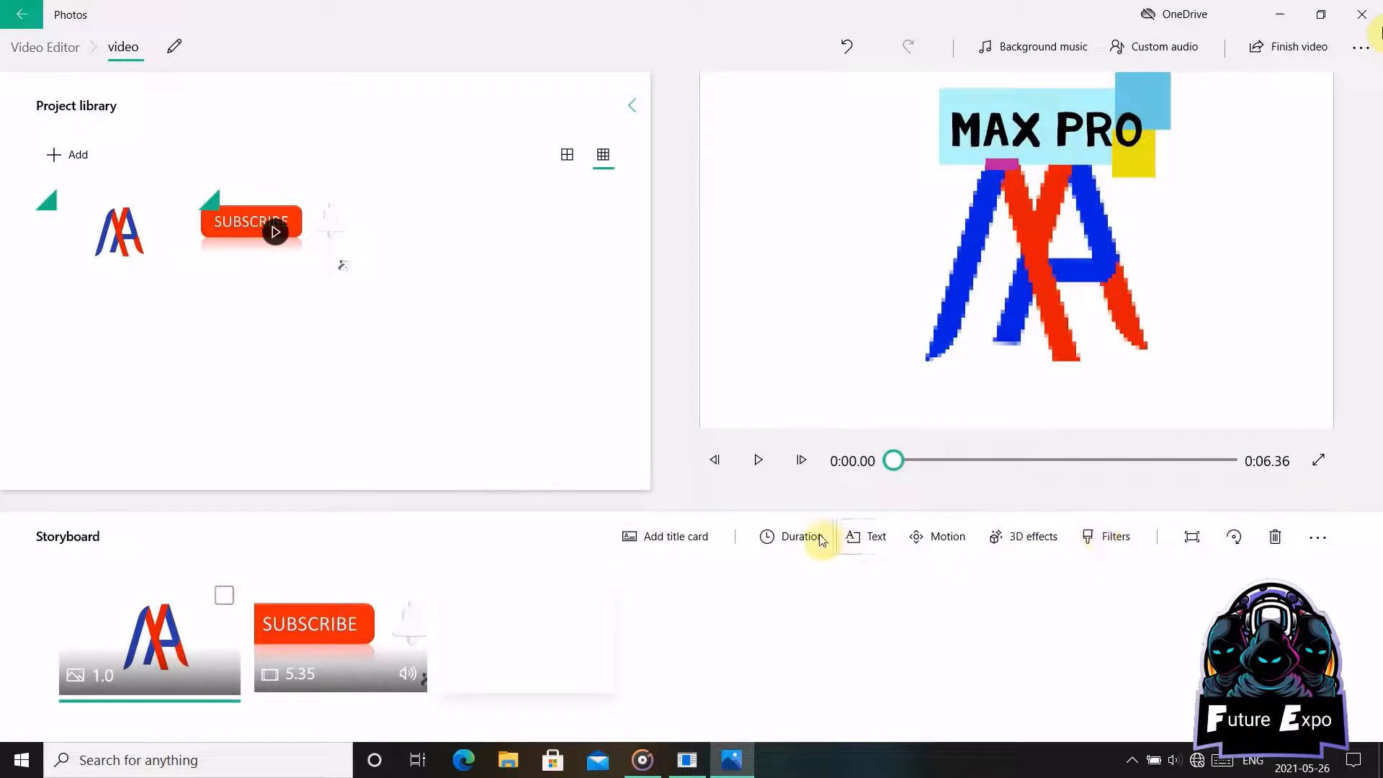
click(683, 539)
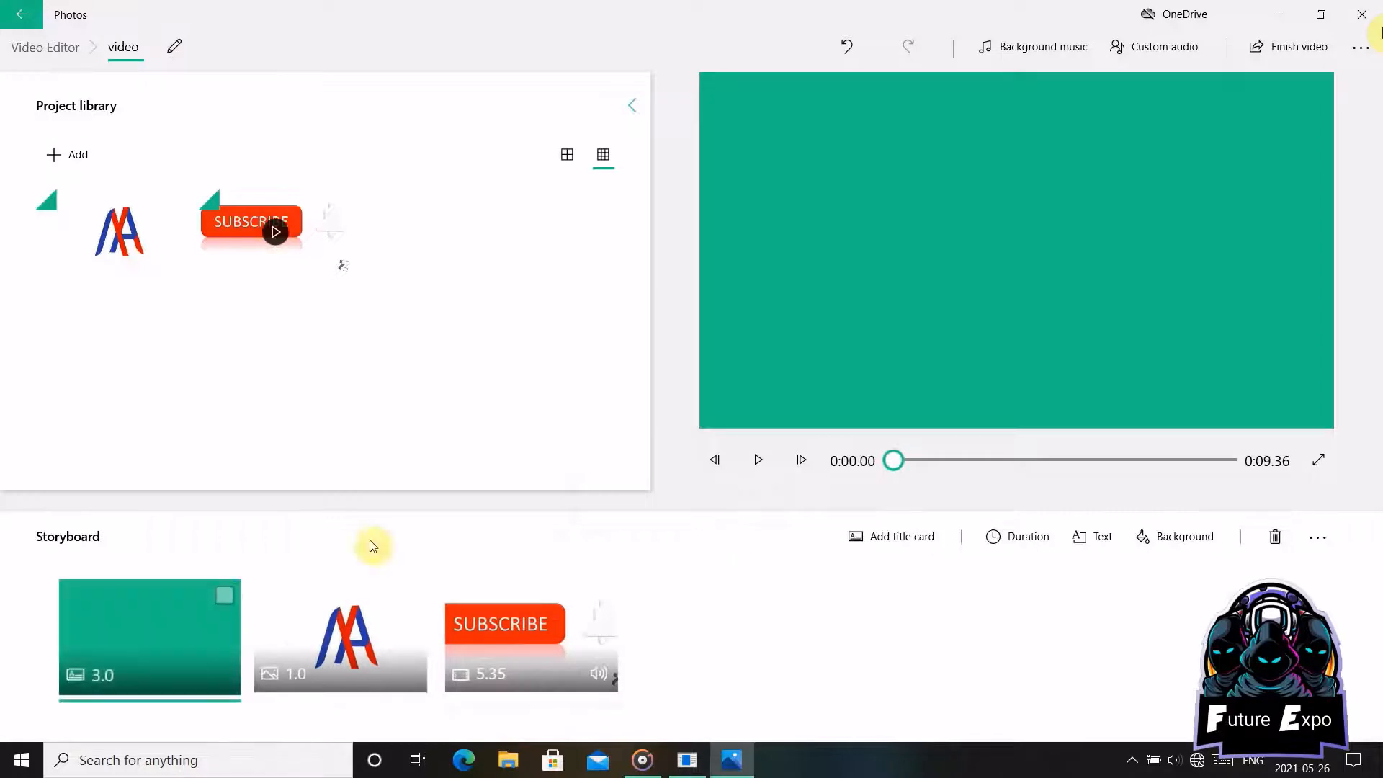
click(1188, 536)
scroll(1208, 309, down, 1)
click(1187, 201)
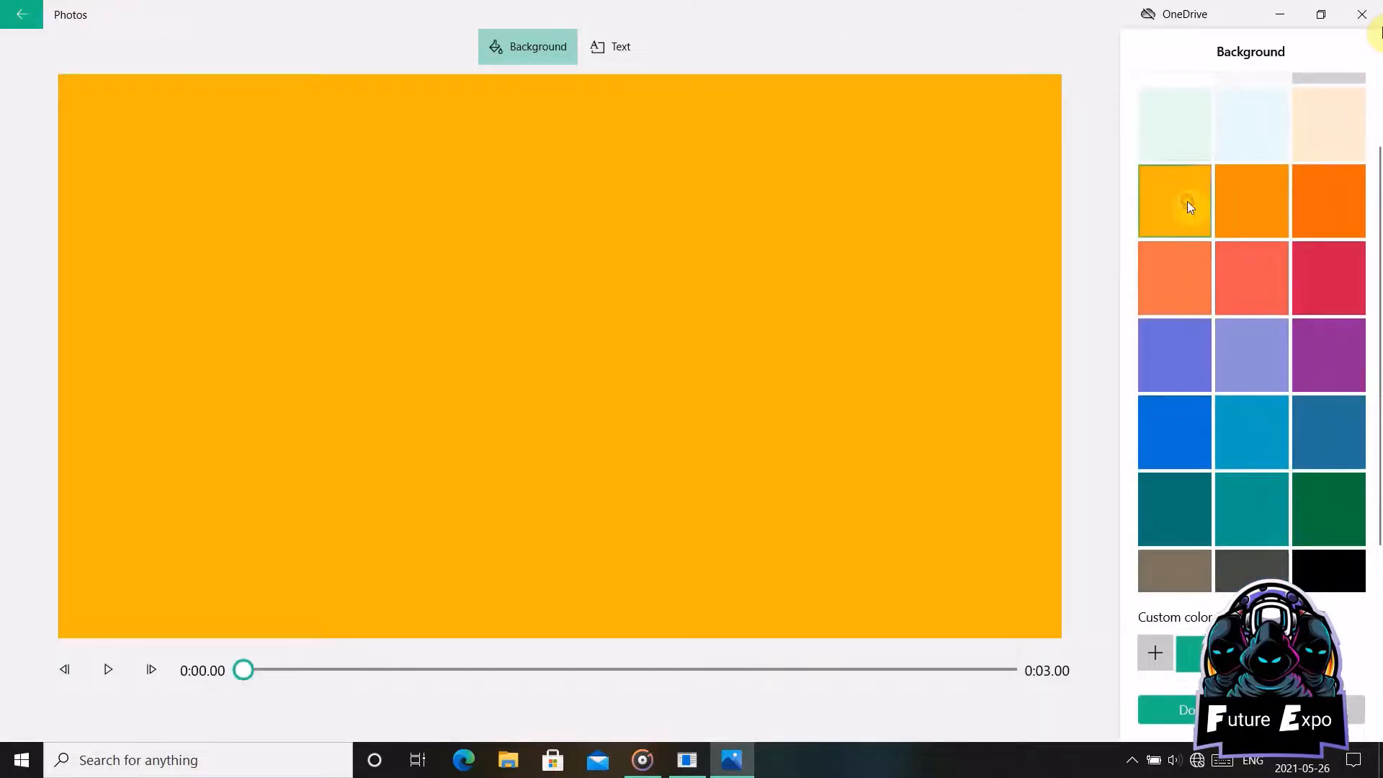
Step: Replace the title card's placeholder text with "max pro"
click(623, 44)
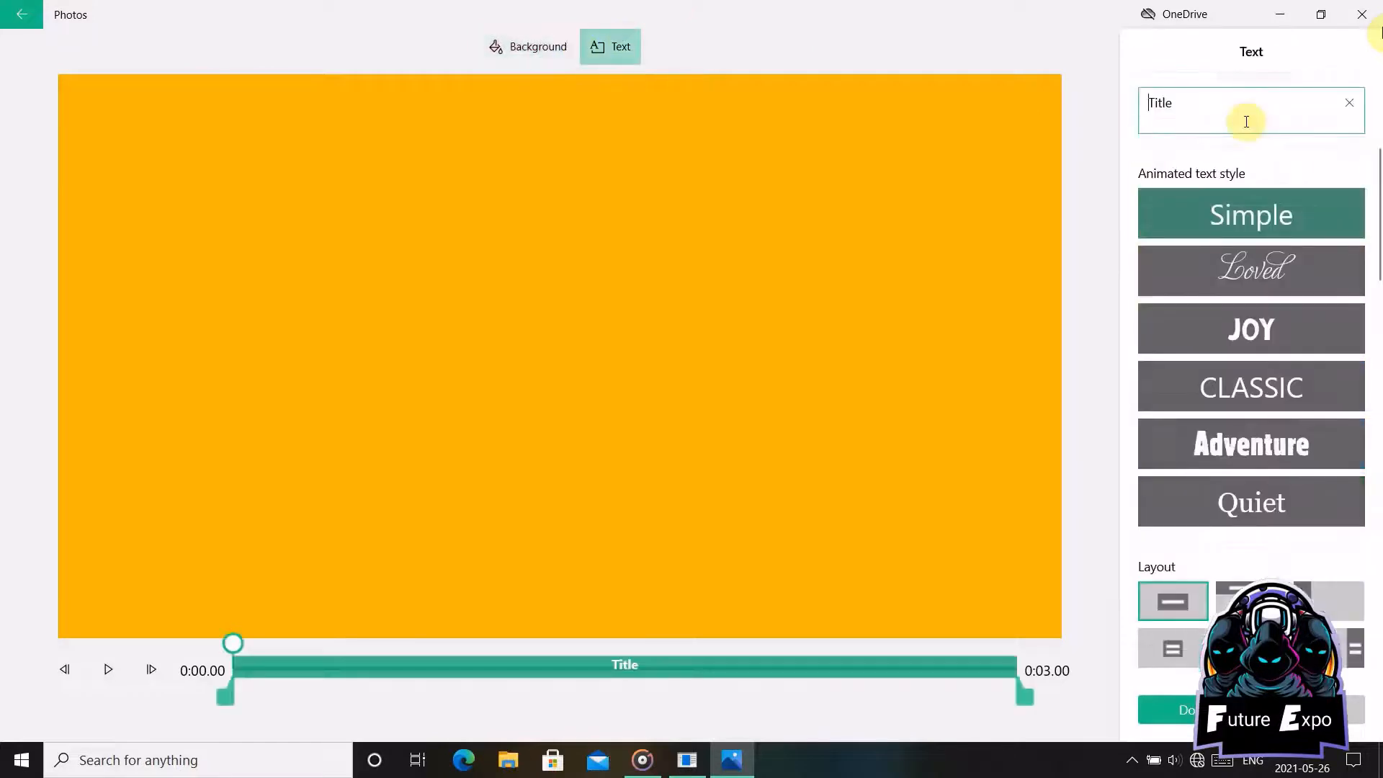
key(BackSpace)
key(BackSpace)
key(BackSpace)
key(BackSpace)
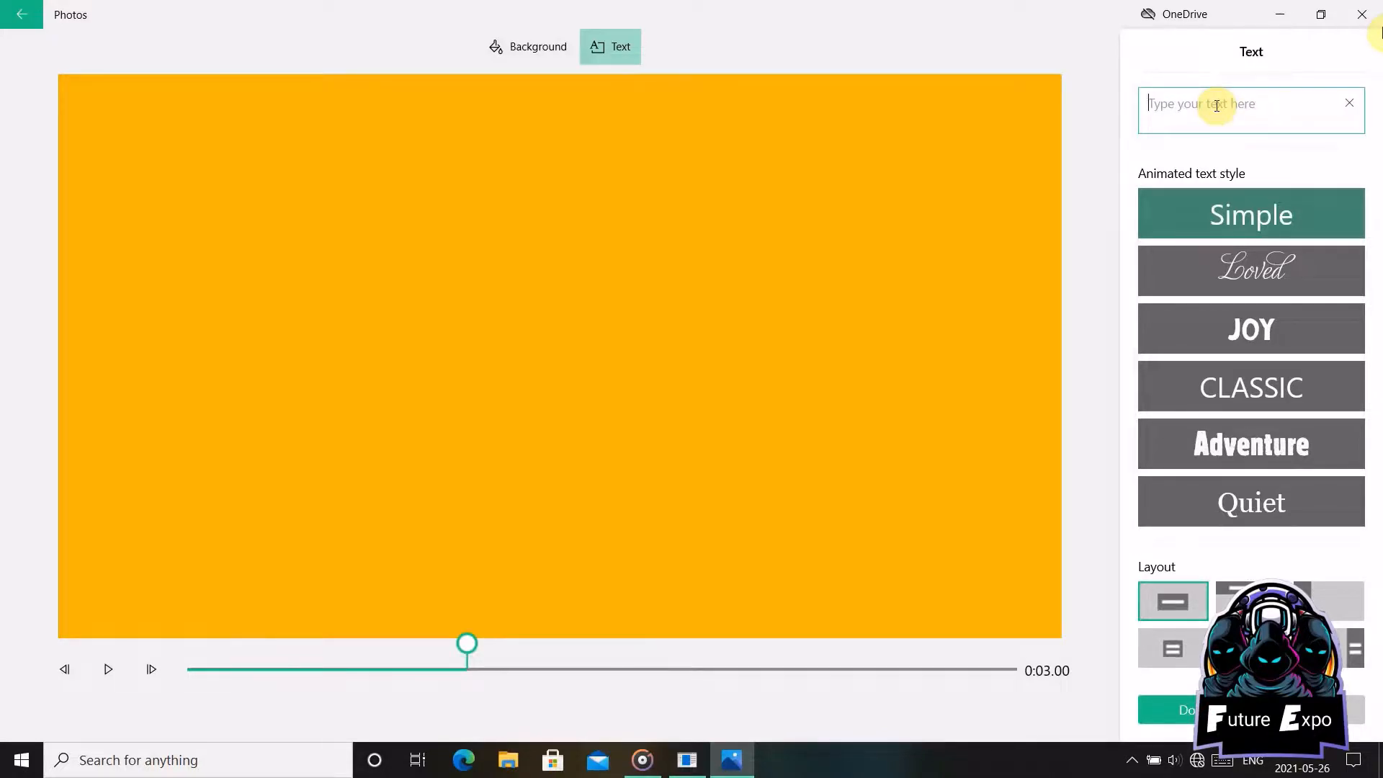
text(max)
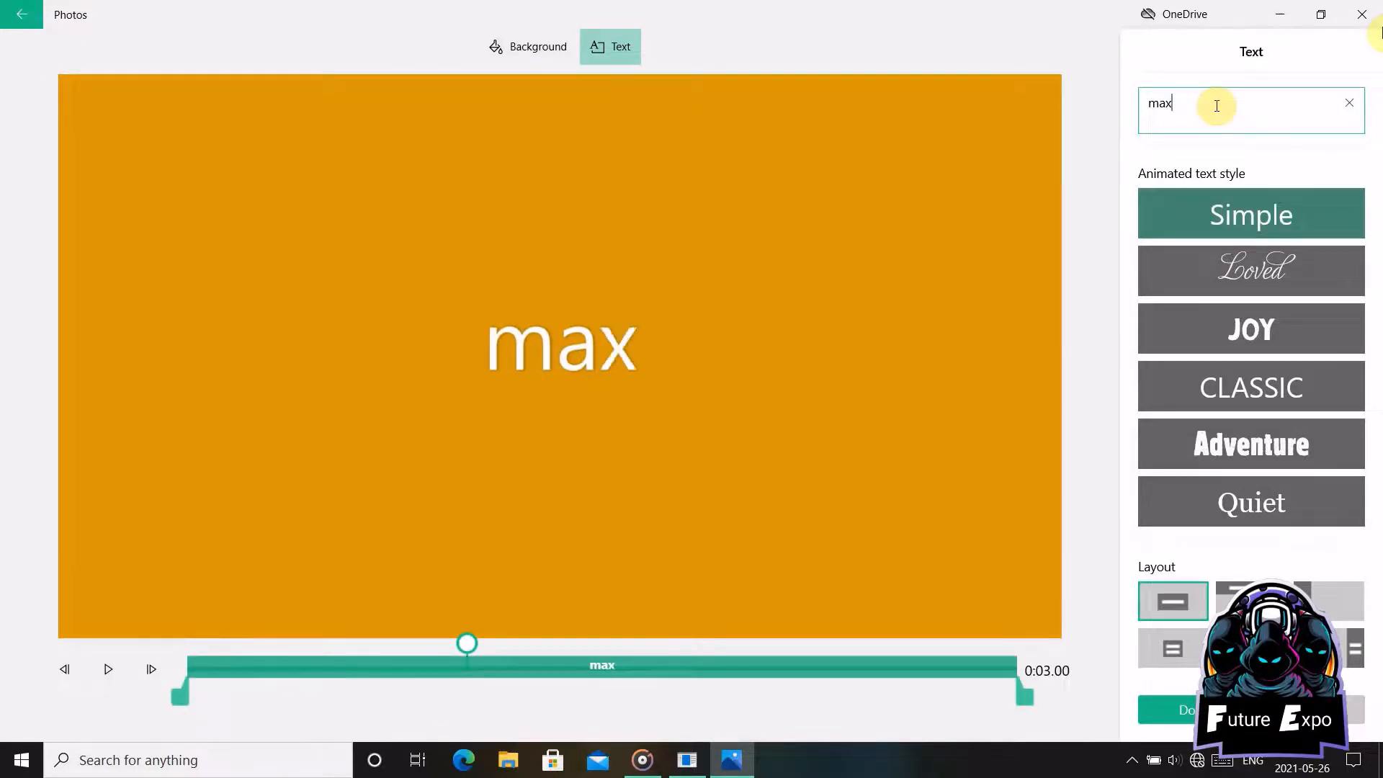
text( pro)
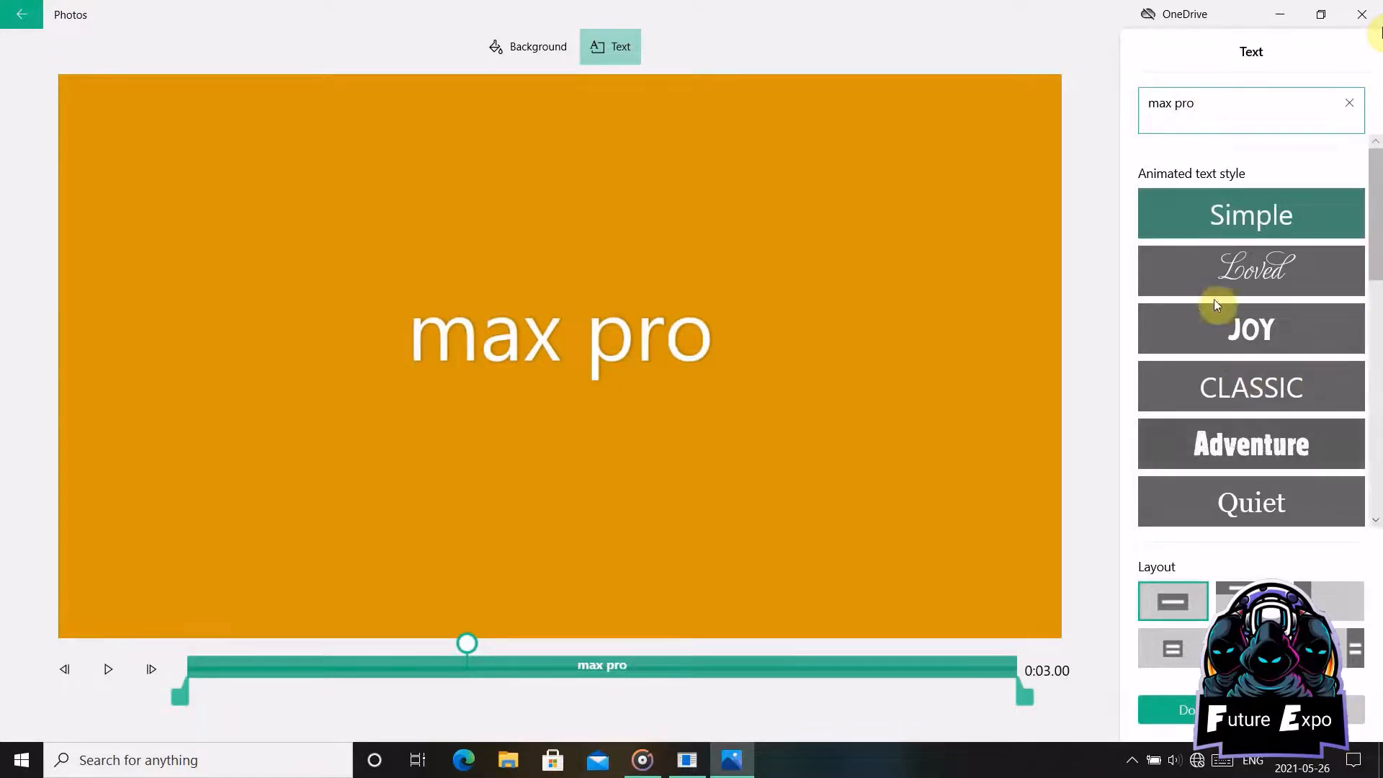
Step: Try the Bold animated style on the title card's text, previewing it along the timeline, and apply the Boom style instead
scroll(1214, 300, down, 5)
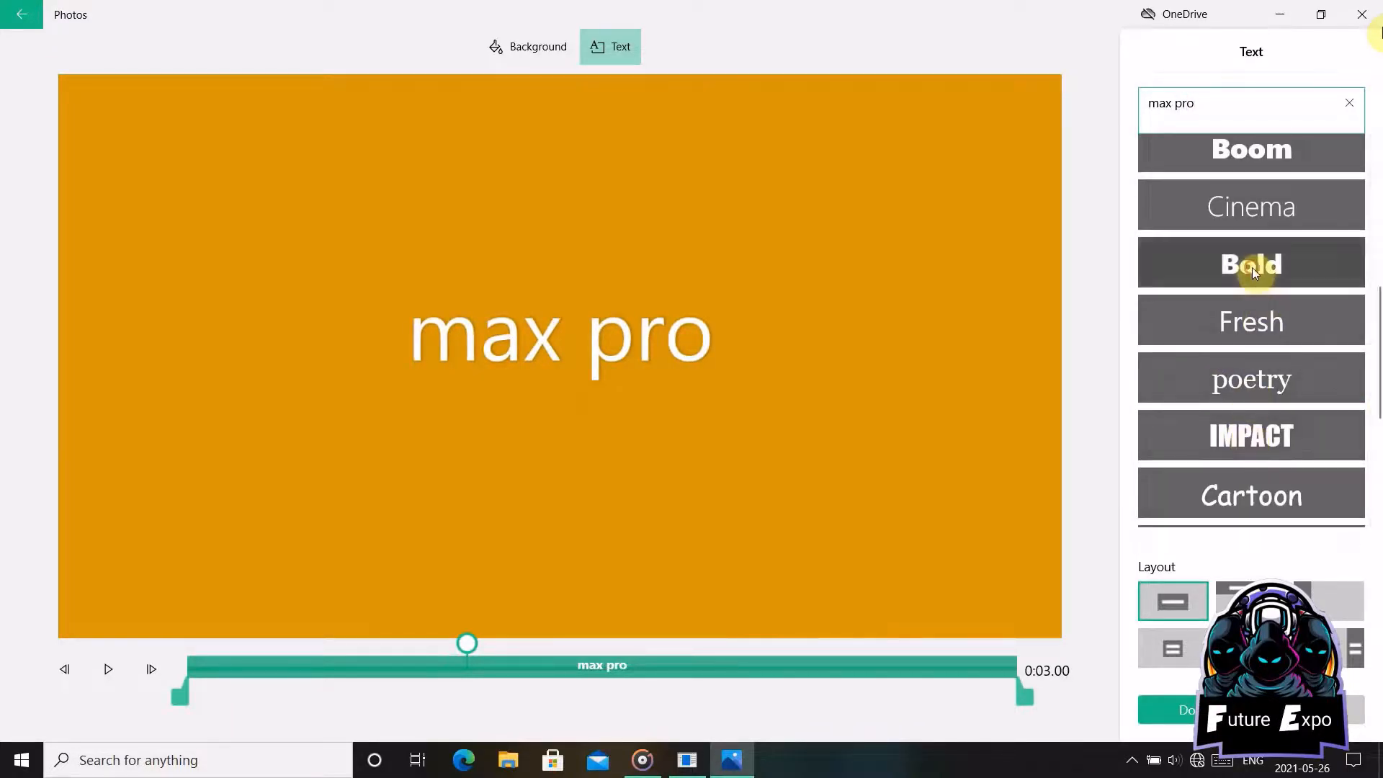
click(1252, 266)
scroll(1245, 303, up, 2)
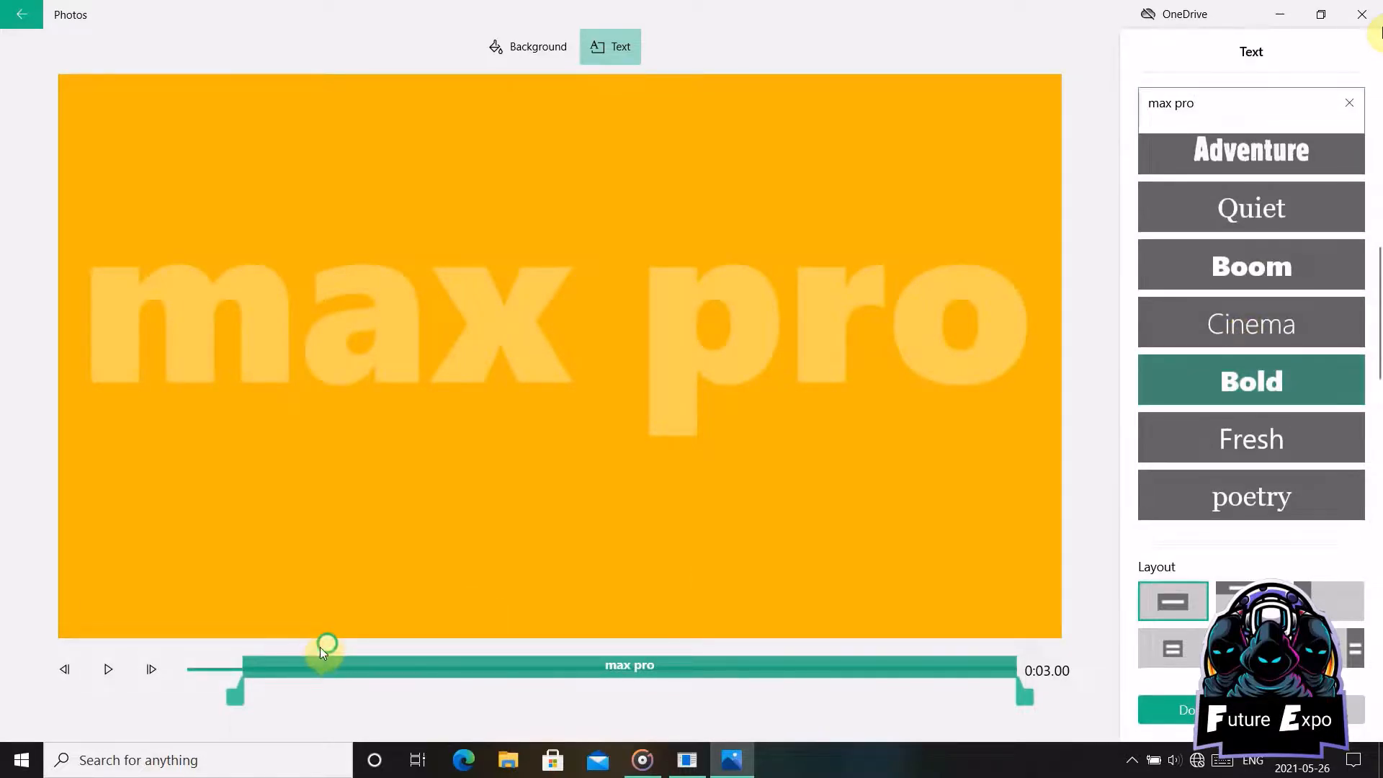
drag(330, 634, 490, 623)
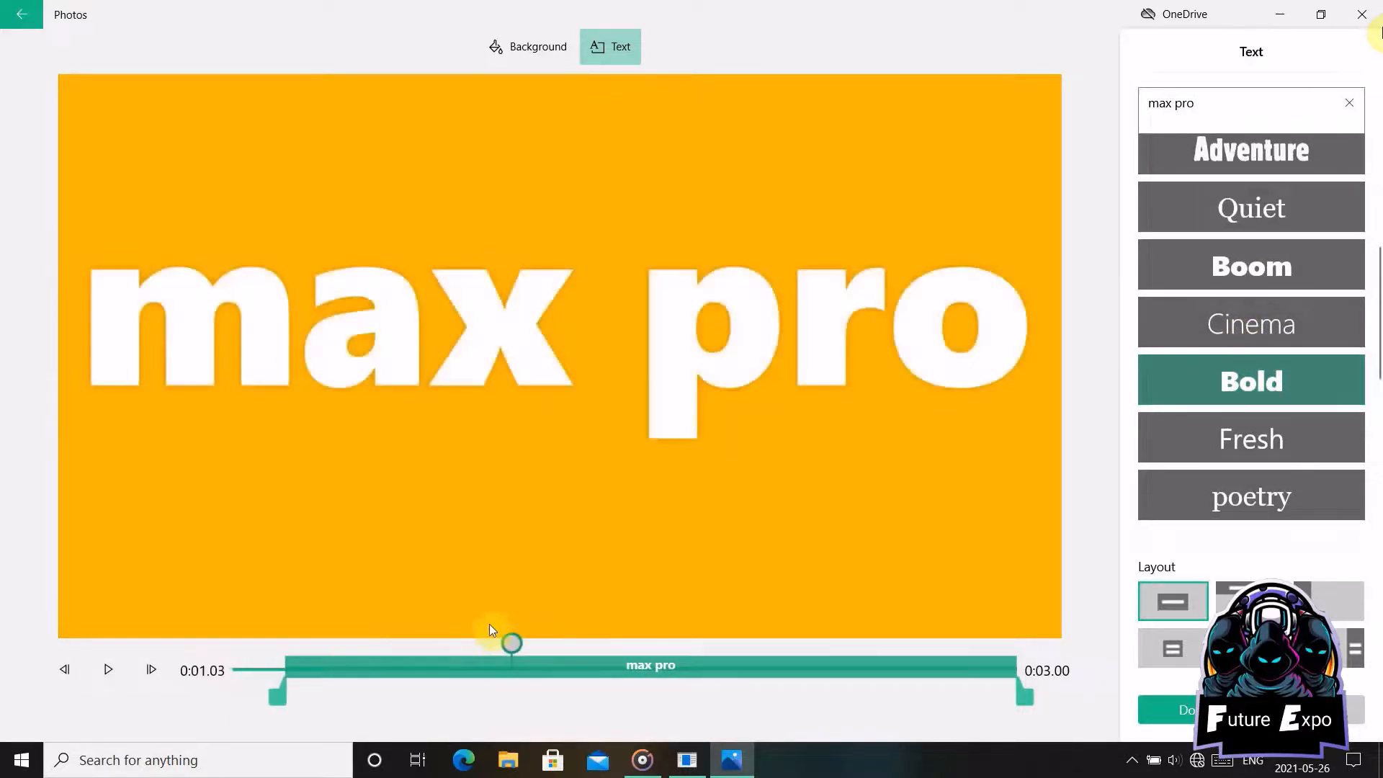
drag(675, 648, 470, 603)
click(1260, 264)
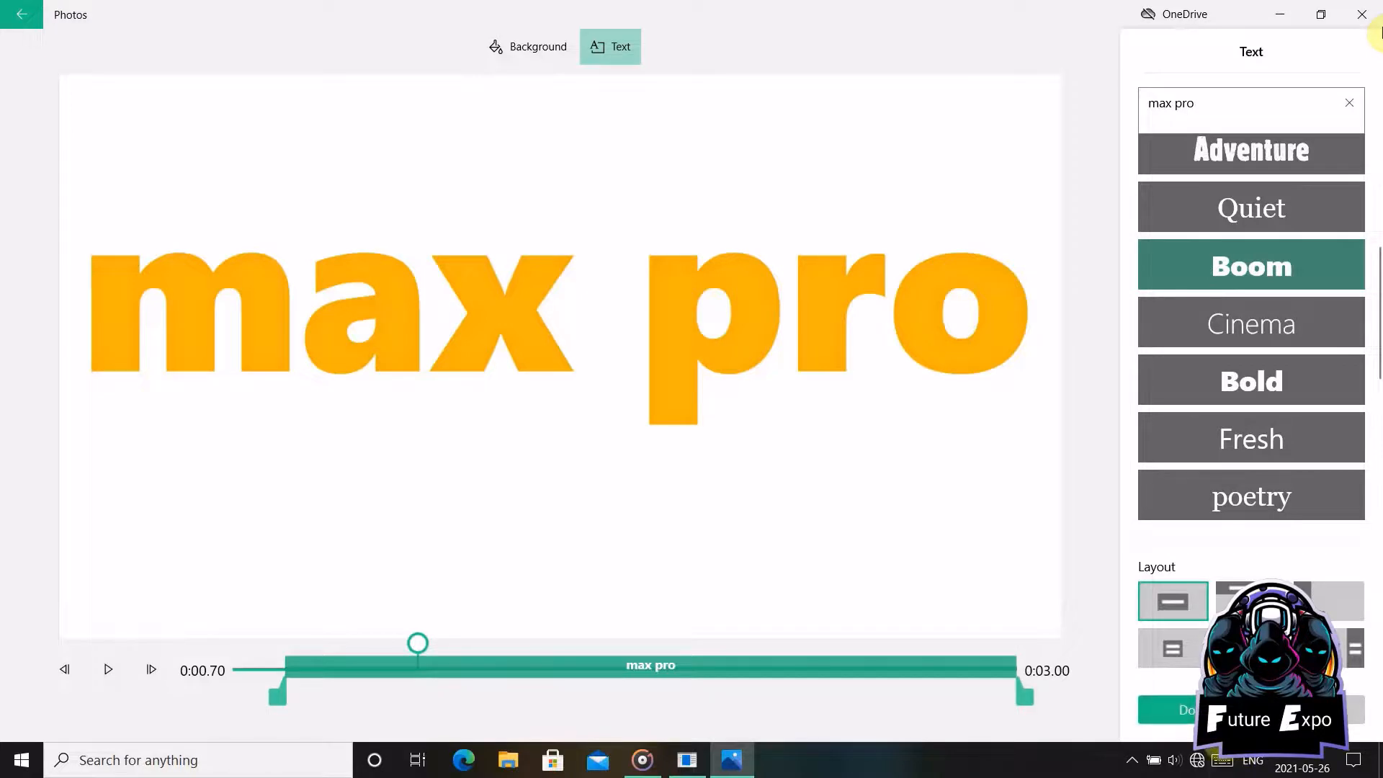
click(1164, 710)
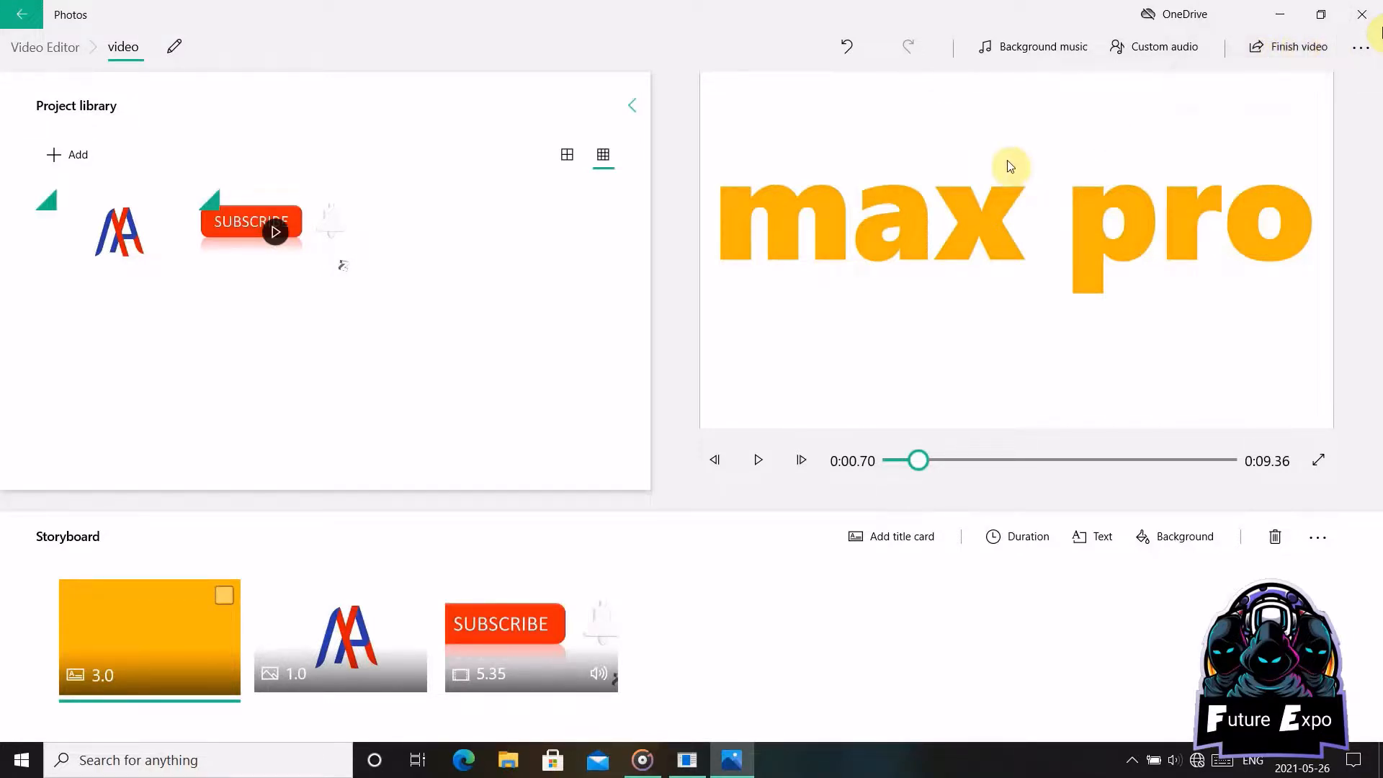
Step: Trim the end of the SUBSCRIBE clip so the clip length is 0:02.36
click(516, 634)
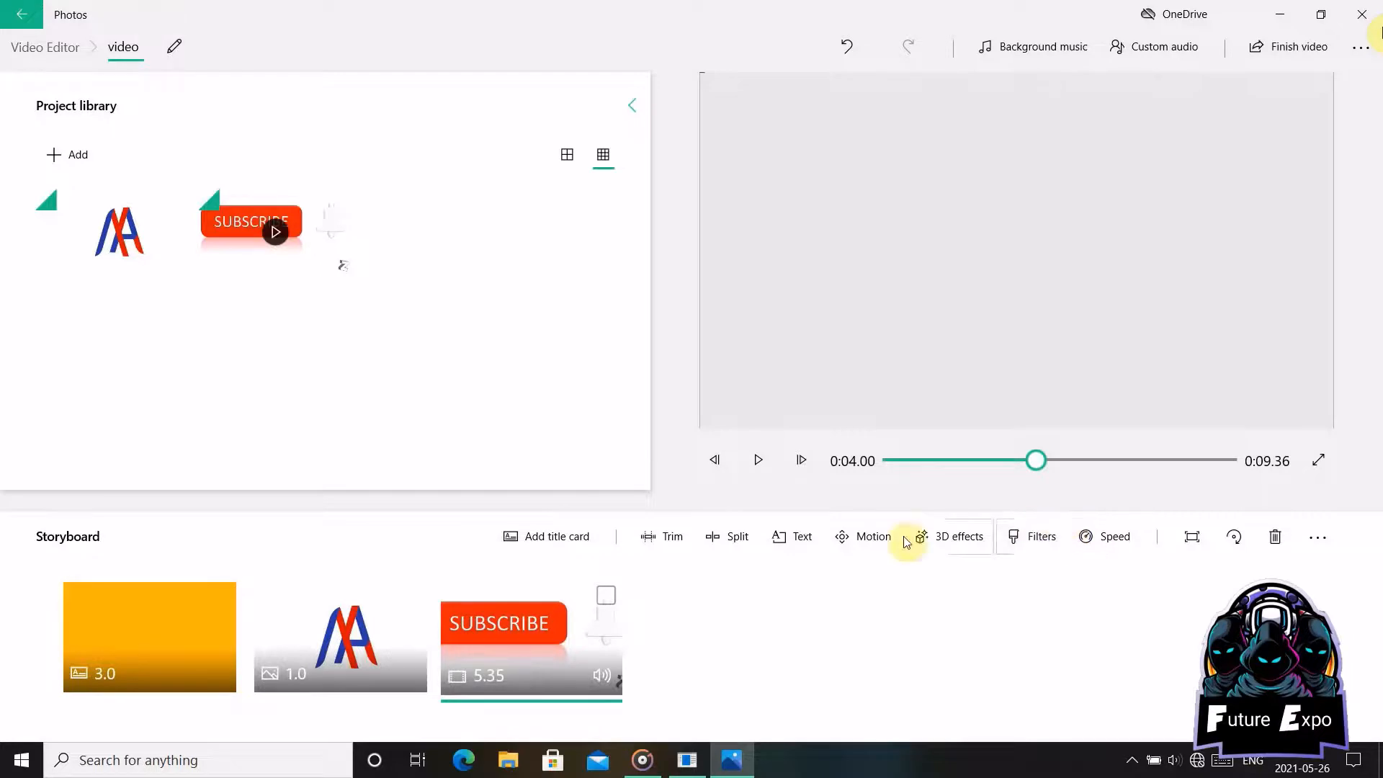
click(657, 539)
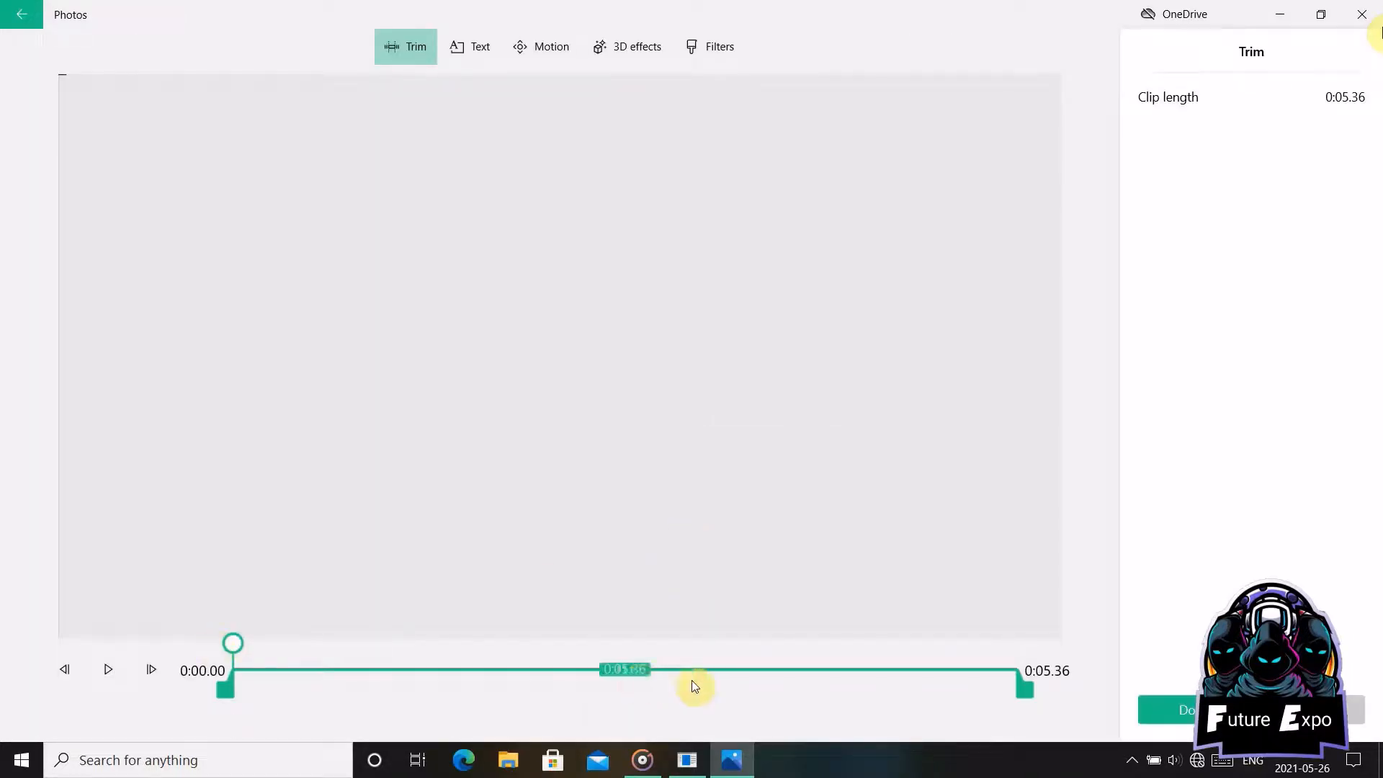
drag(1028, 688, 897, 709)
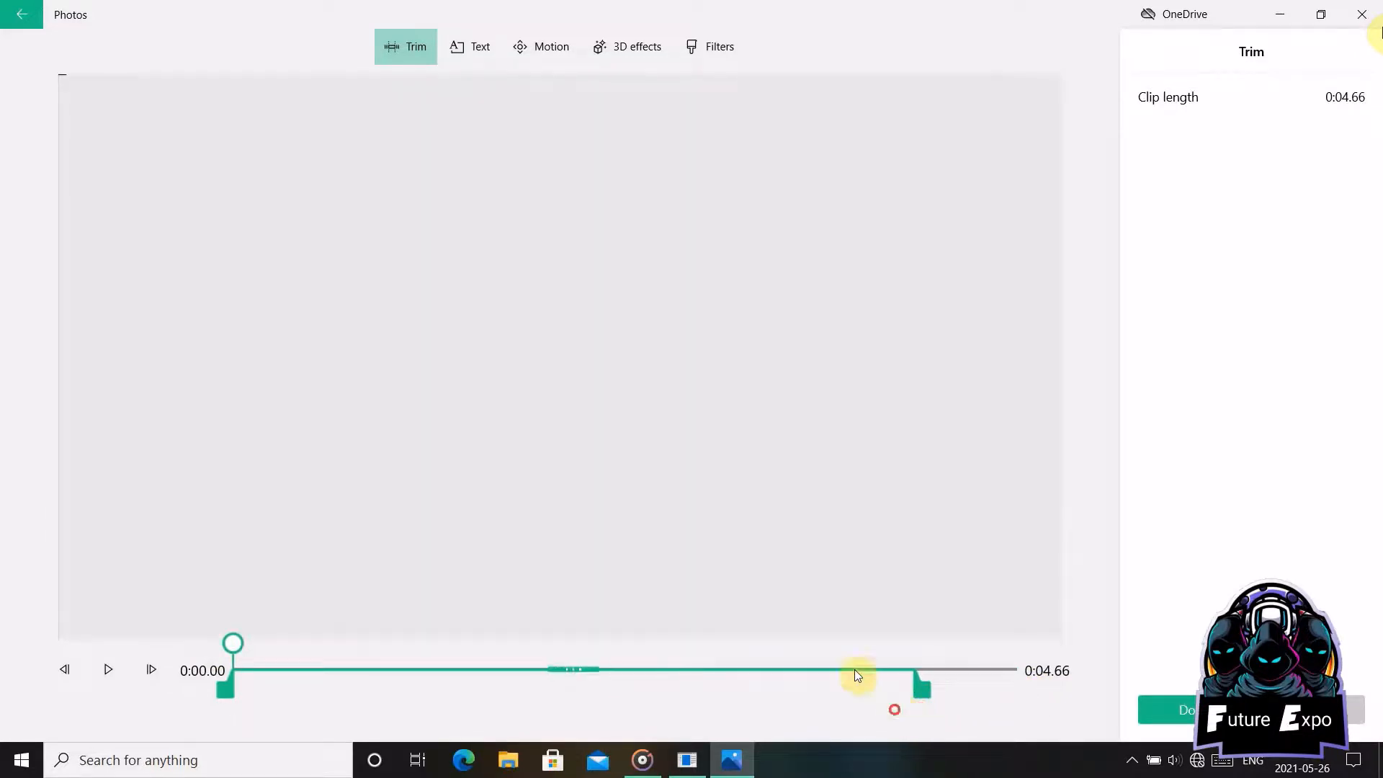
click(240, 641)
mouse_move(252, 639)
mouse_down()
mouse_move(788, 642)
mouse_move(631, 649)
mouse_up()
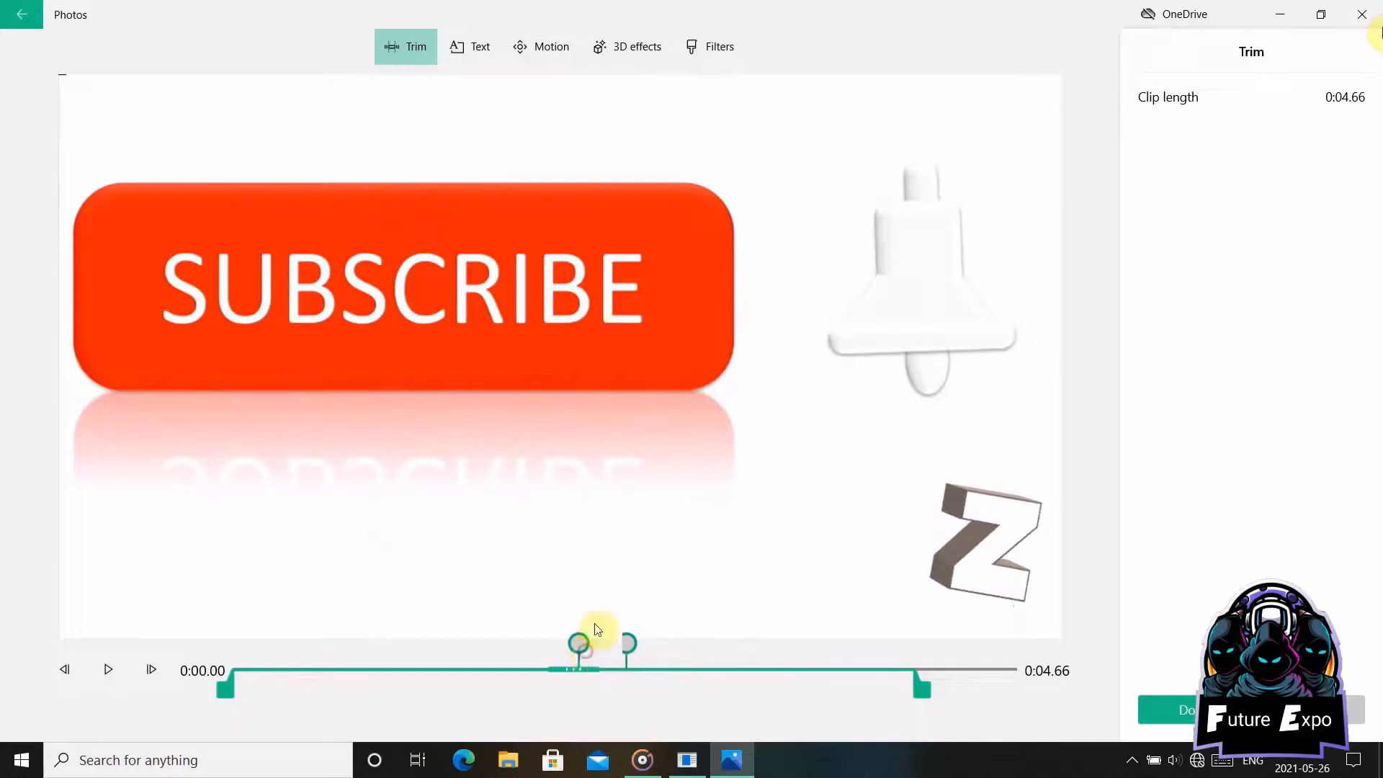
drag(931, 694, 597, 695)
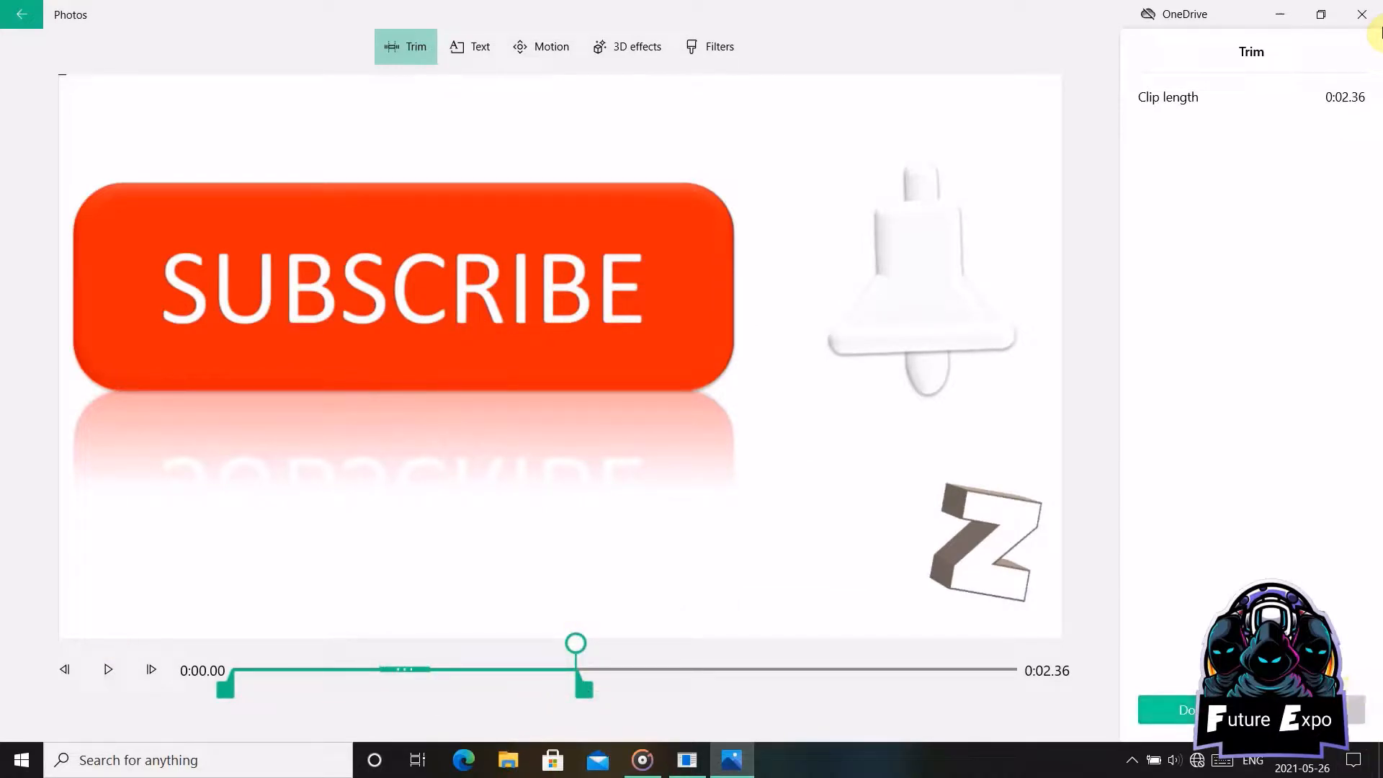
click(1359, 720)
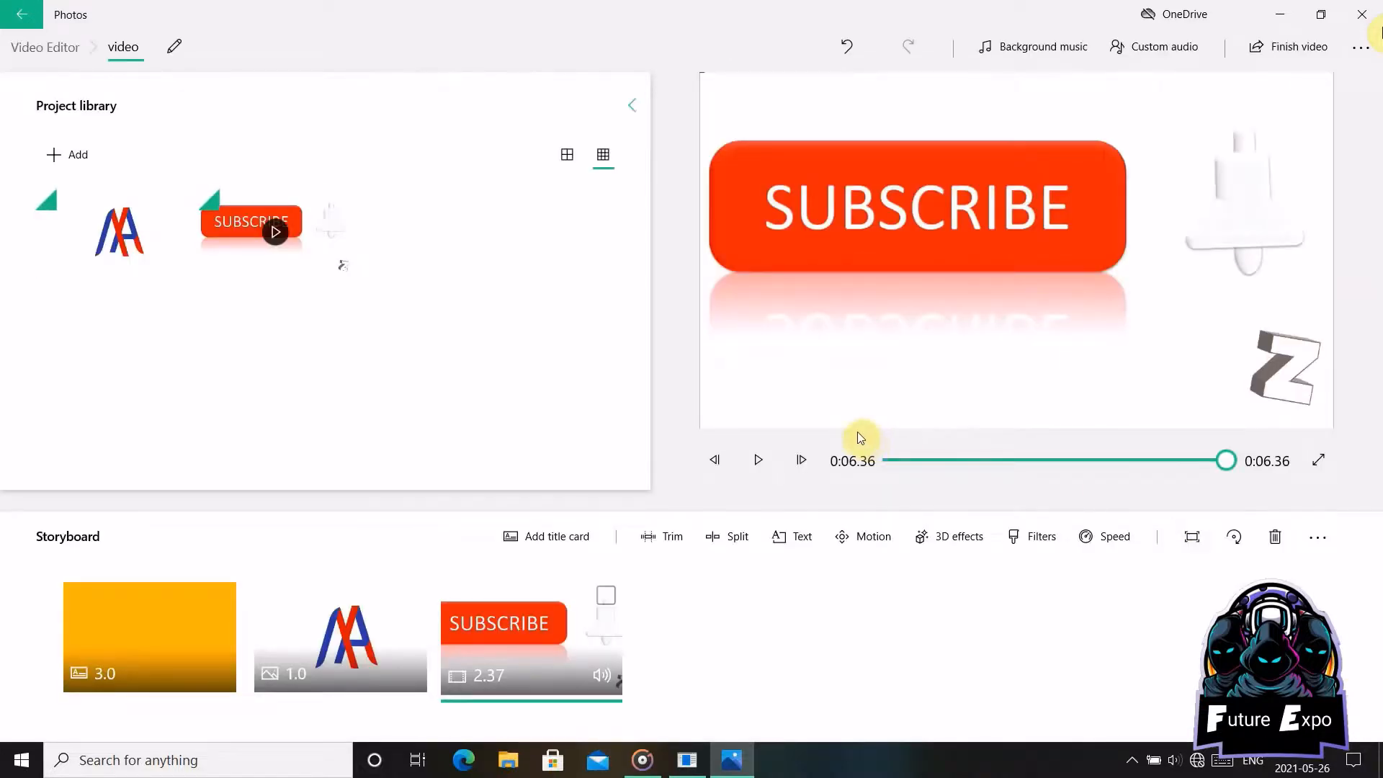
Step: Play the project from the logo image to the end and review the SUBSCRIBE clip's trim range
click(1082, 465)
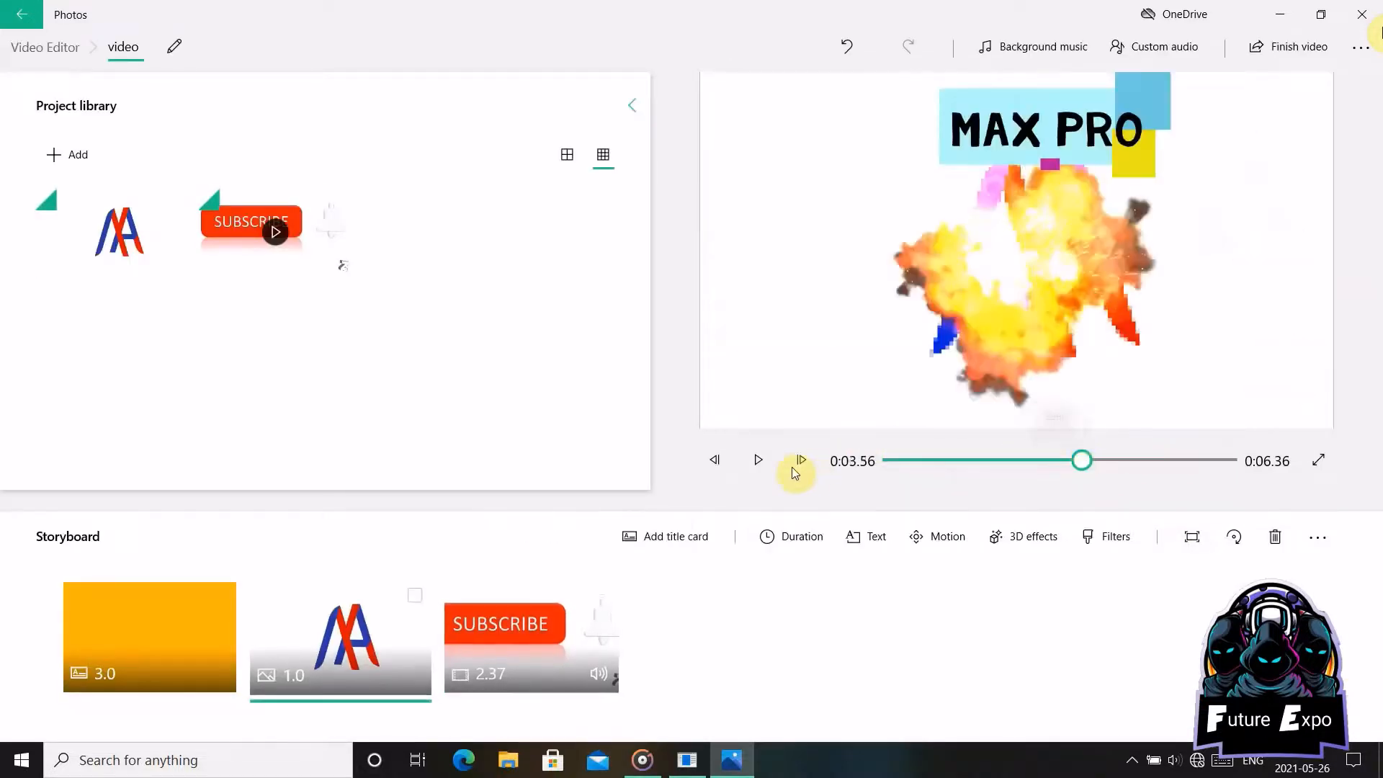
click(745, 465)
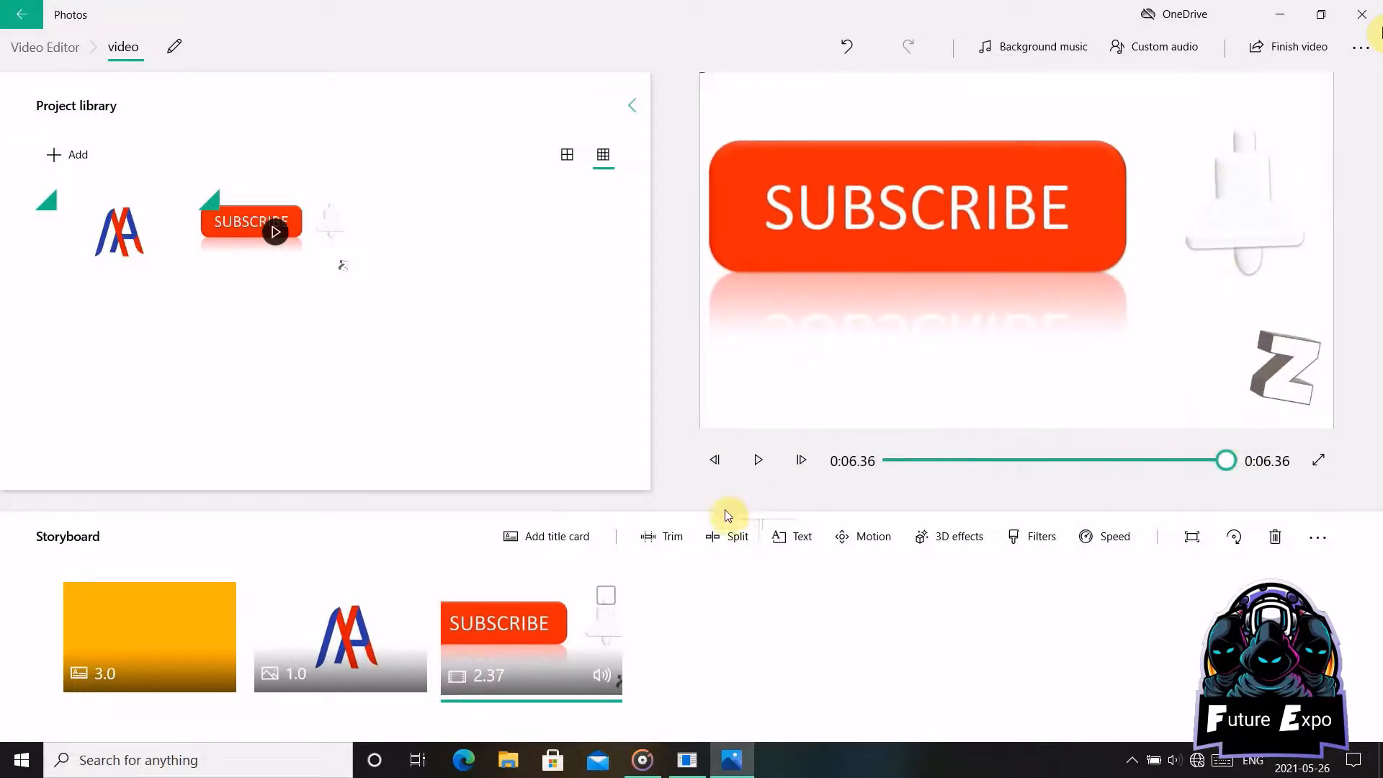
click(665, 537)
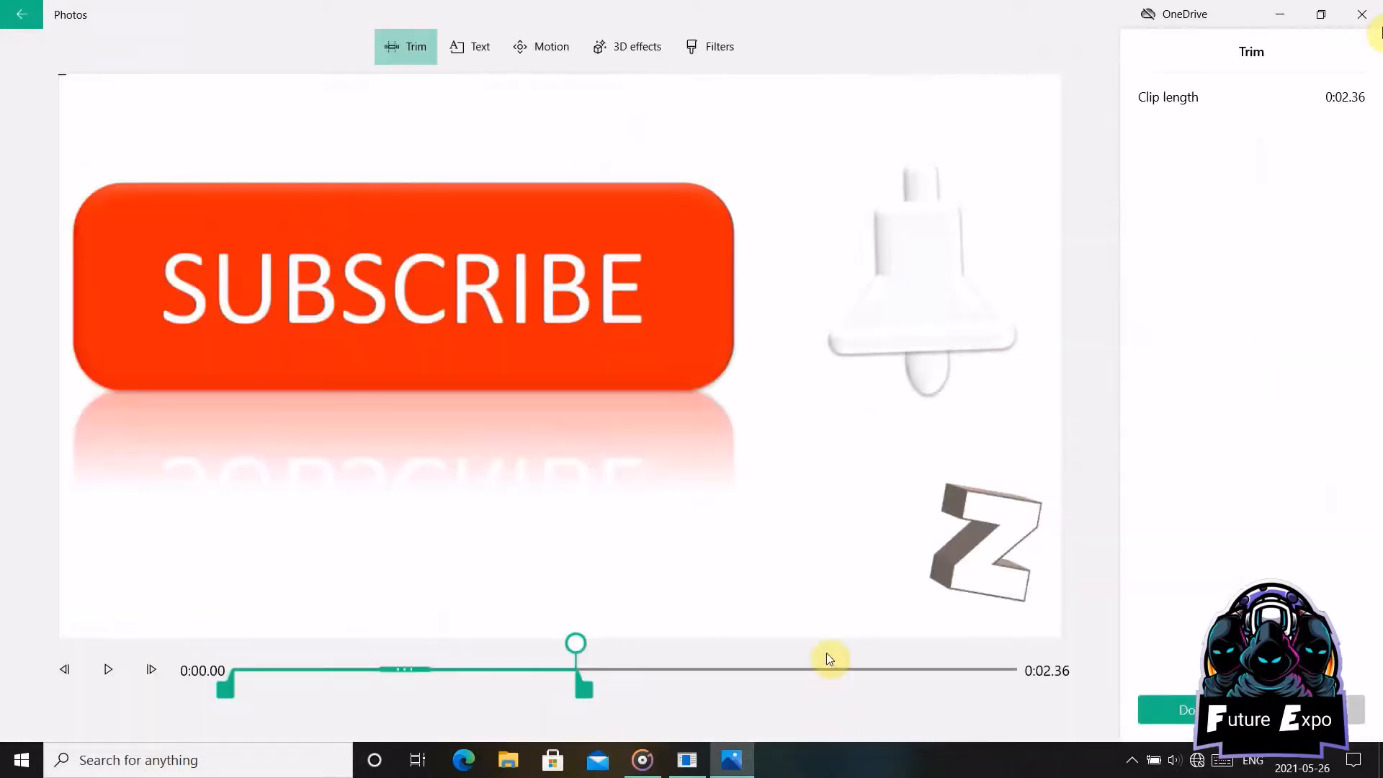
click(1165, 716)
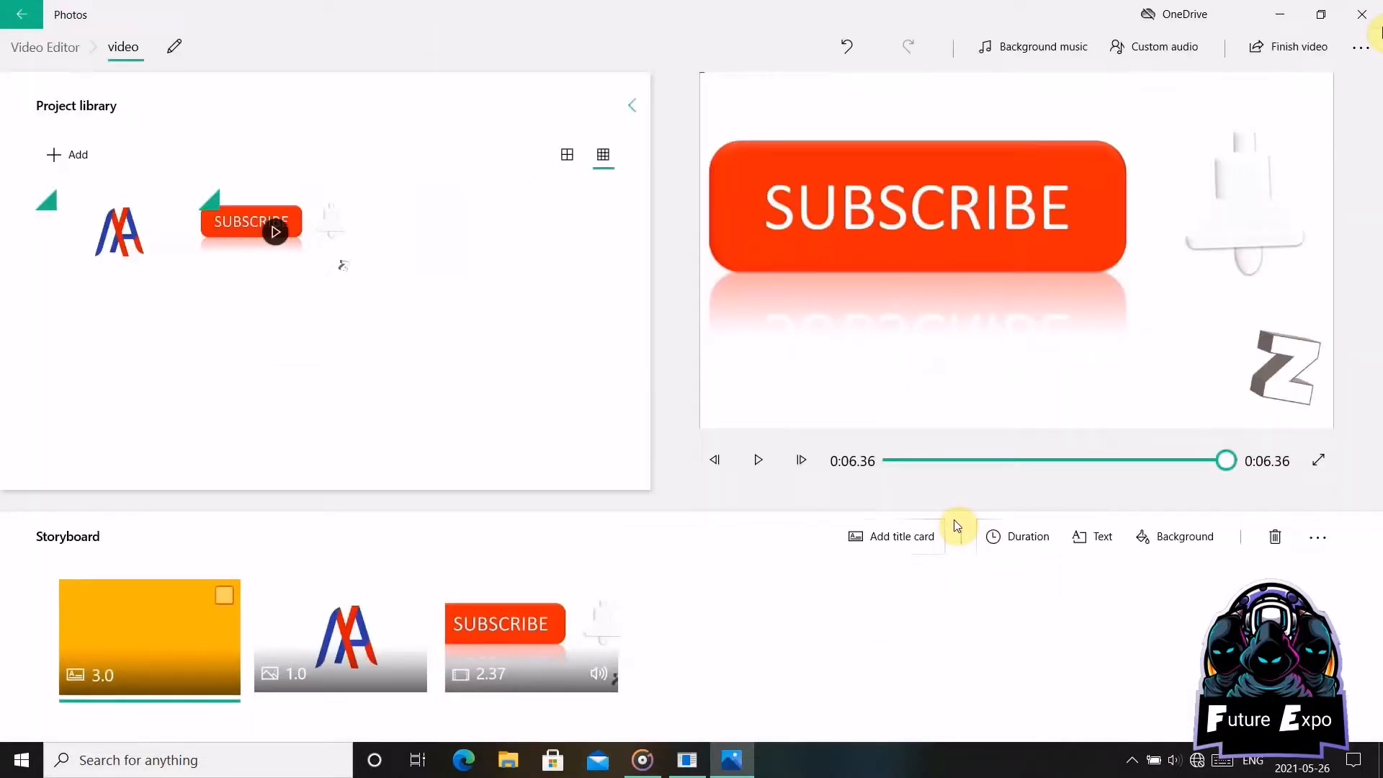
Step: Set the SUBSCRIBE clip's split point at 0:01.13
click(542, 637)
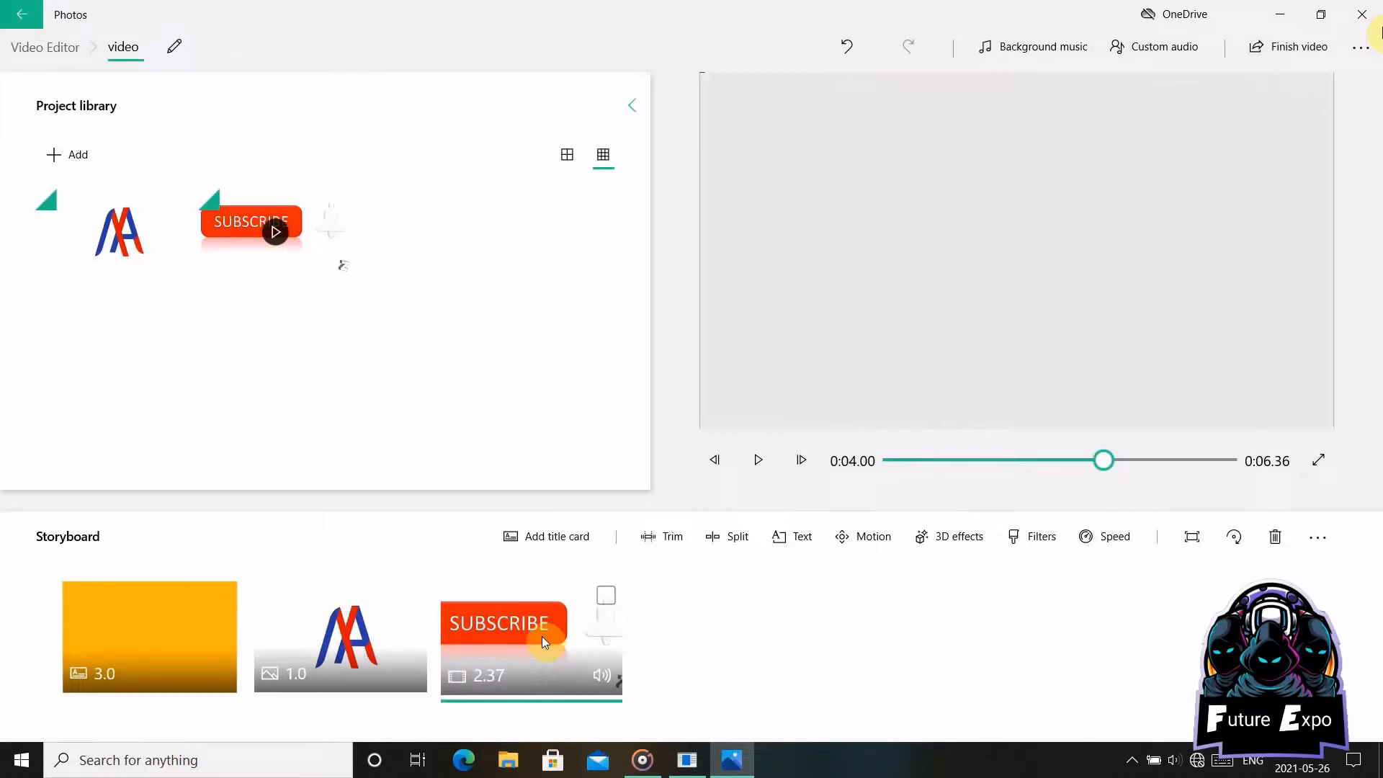
click(741, 540)
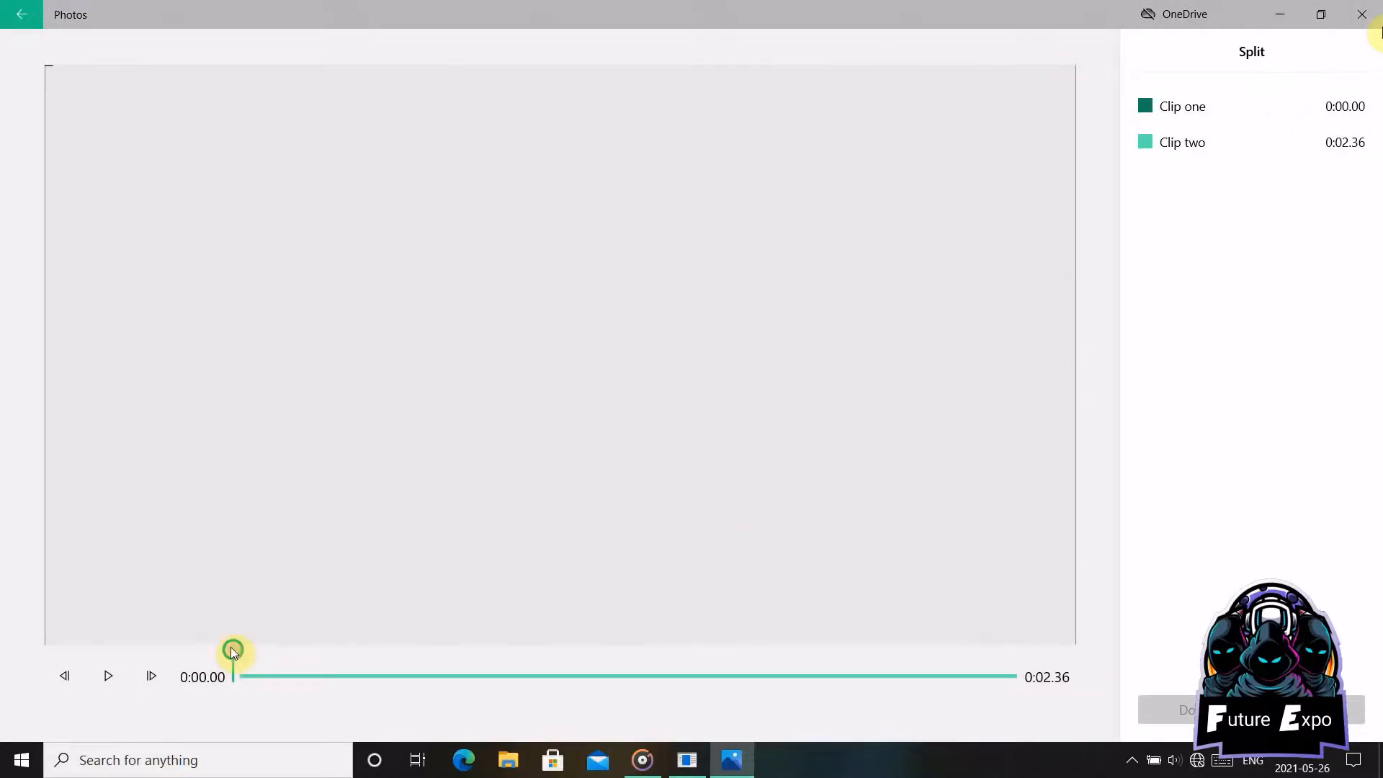
drag(231, 649, 612, 651)
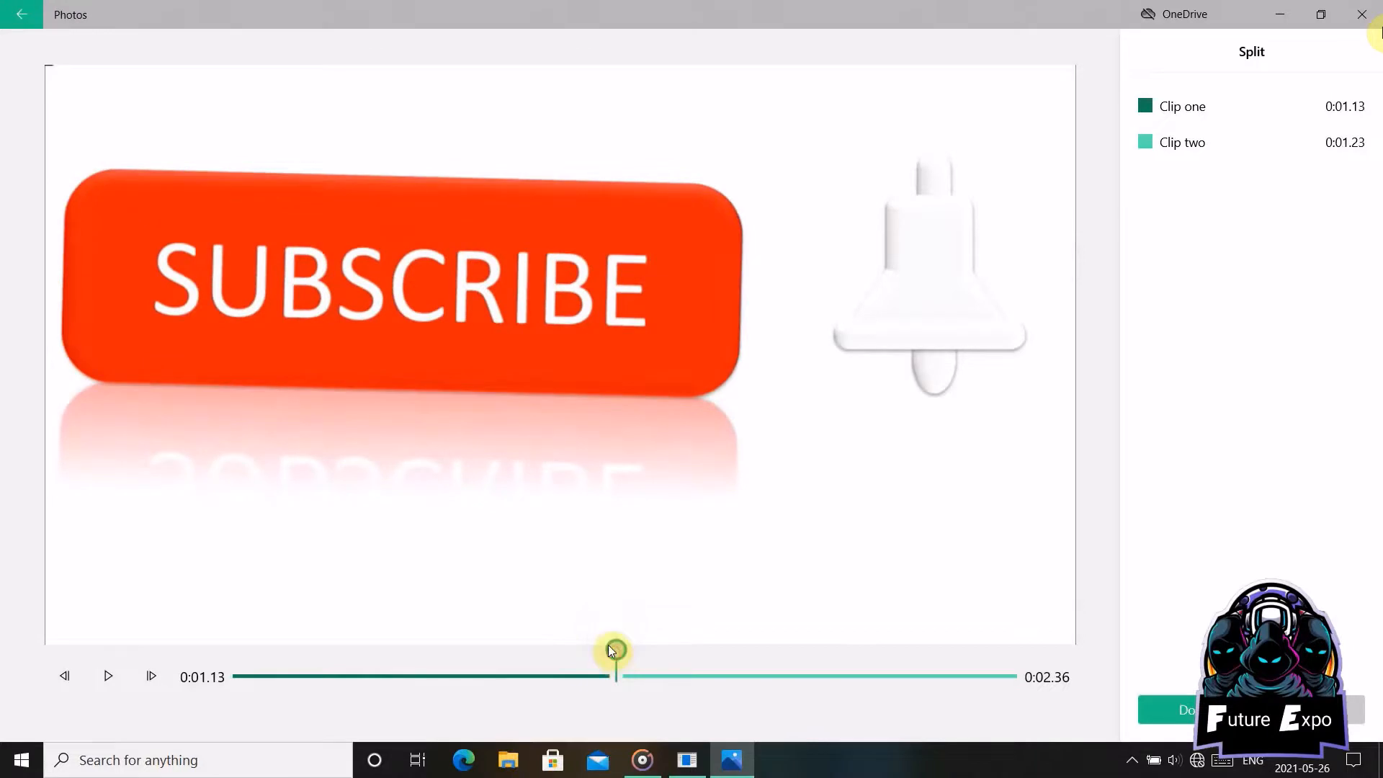